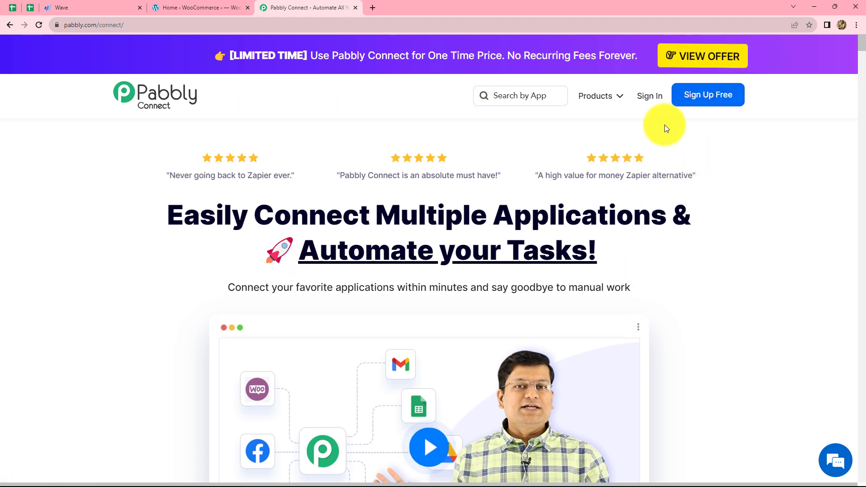
# Sign in to the Pabbly account and open the Pabbly Connect app
pyautogui.click(648, 103)
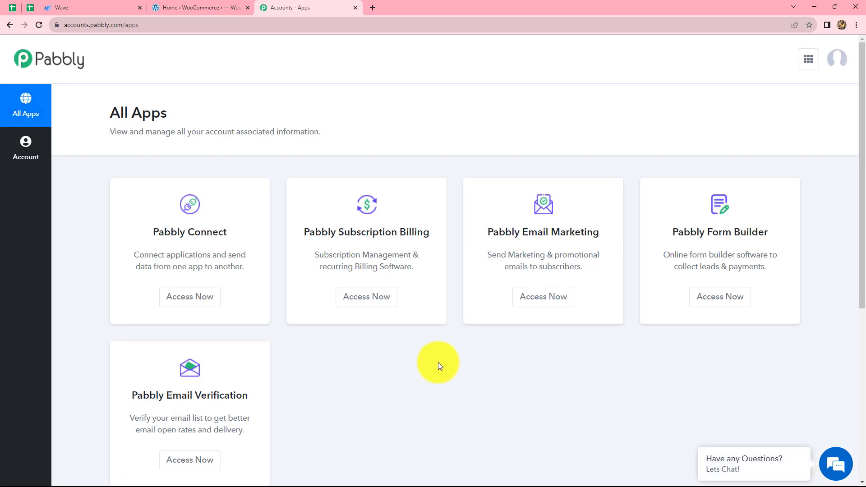
pyautogui.scroll(-1, 439, 366)
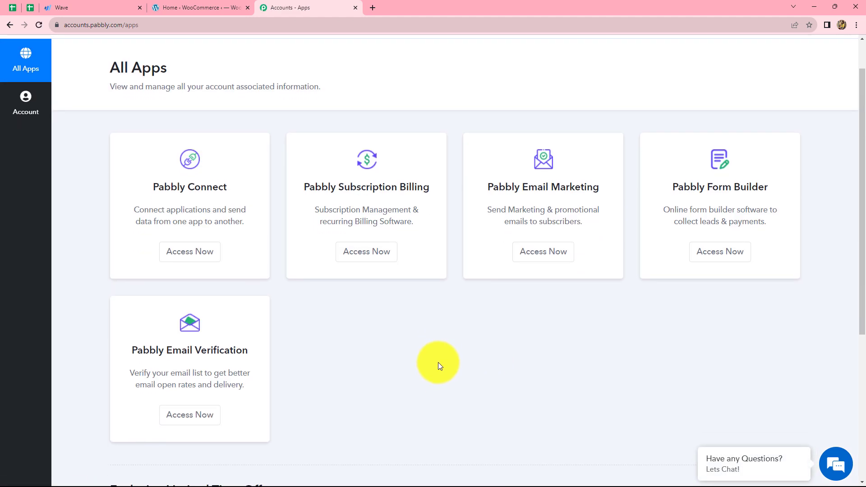
pyautogui.click(194, 255)
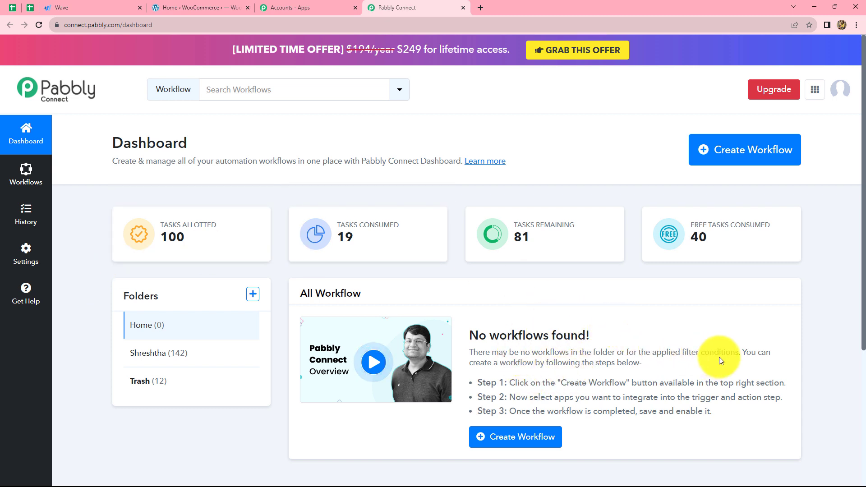
# Create a new workflow named "Create Wave Transaction for WooCommerce Order"
pyautogui.click(738, 167)
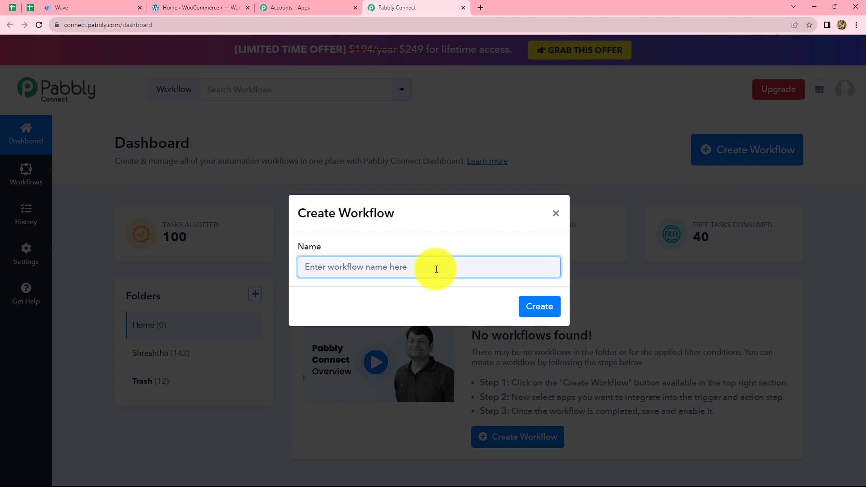
pyautogui.write('Create Wave Transaction for WooCommerce Order')
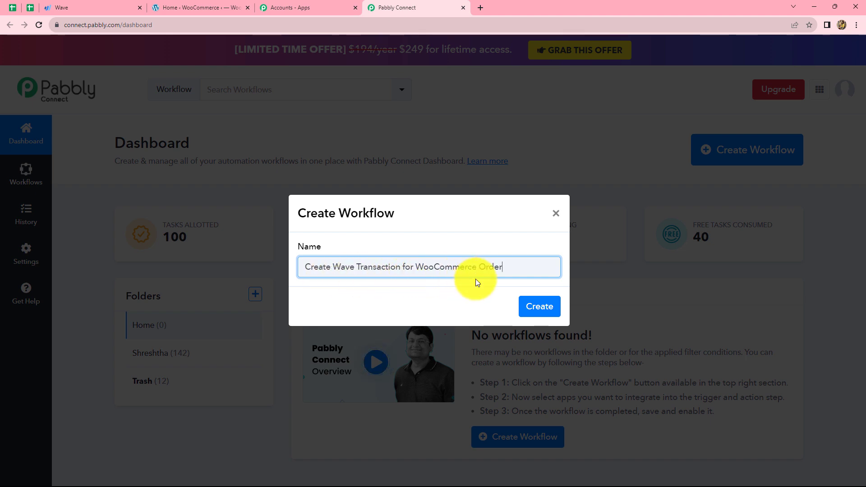
pyautogui.click(529, 309)
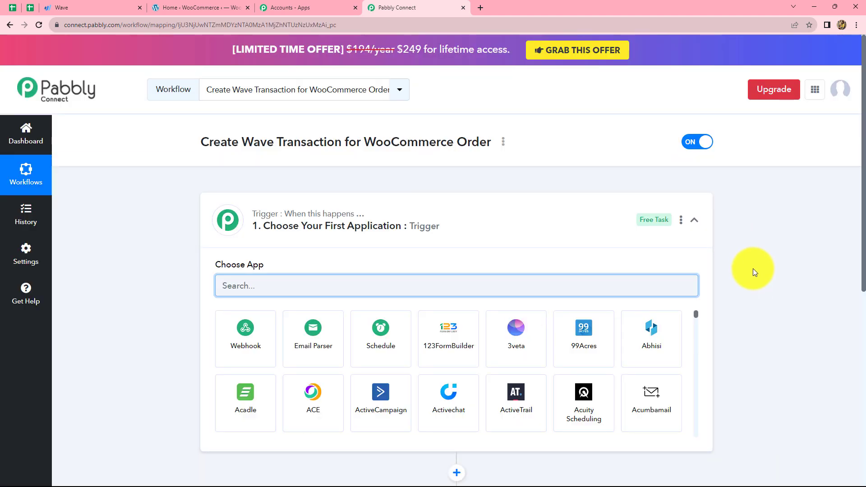
# Set the workflow's trigger application to WooCommerce with New Order Created as the trigger event
pyautogui.scroll(-3, 749, 274)
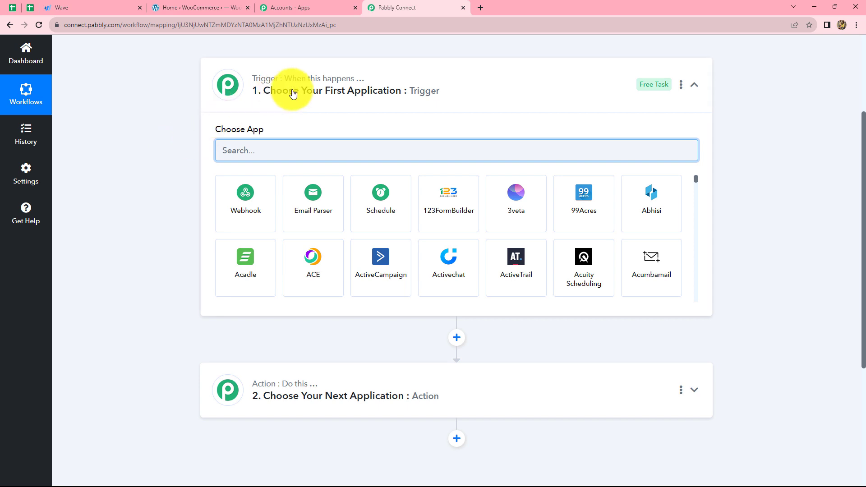
pyautogui.moveTo(341, 84)
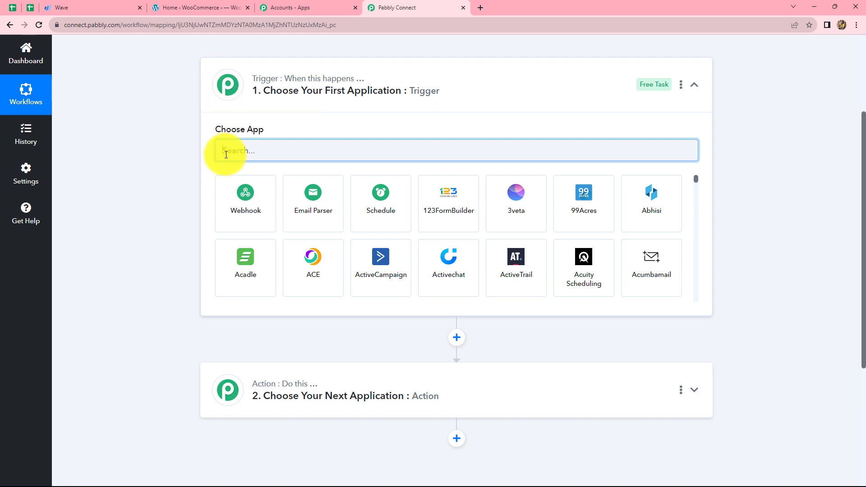
pyautogui.write('ooComm')
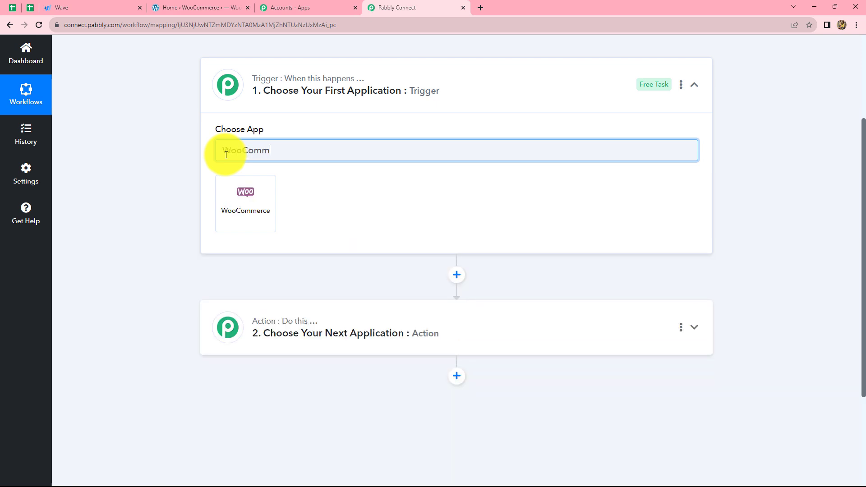
pyautogui.click(245, 203)
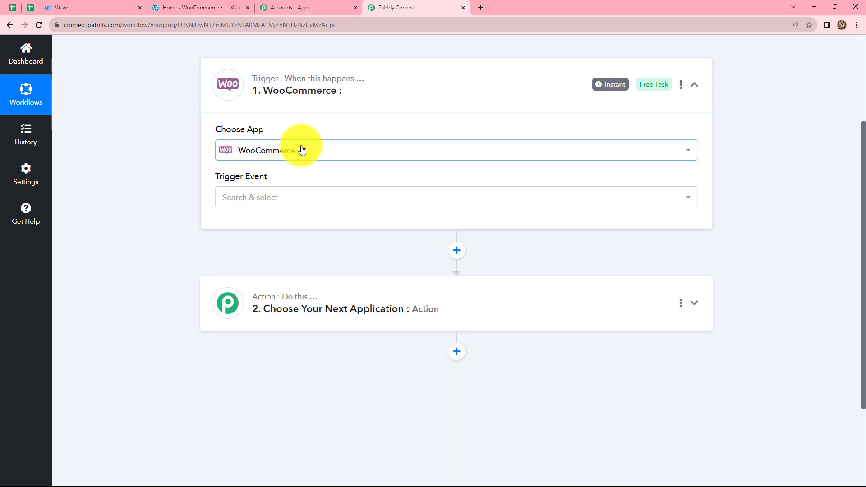
pyautogui.click(252, 202)
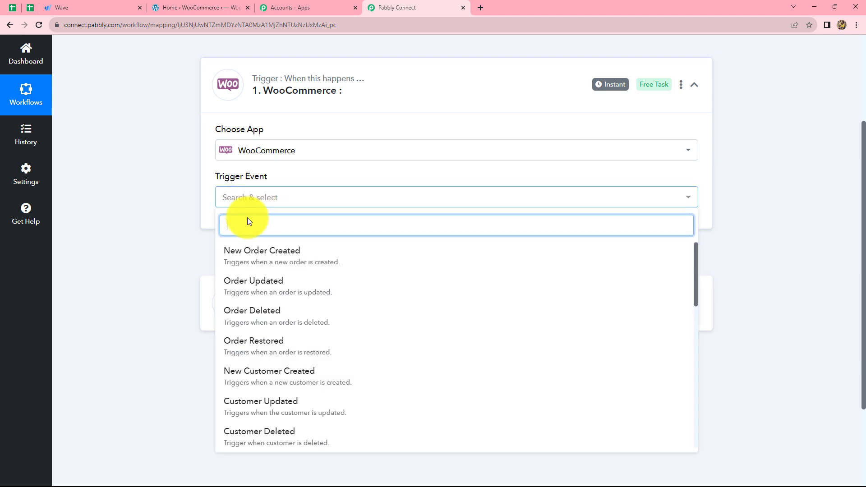
pyautogui.click(262, 258)
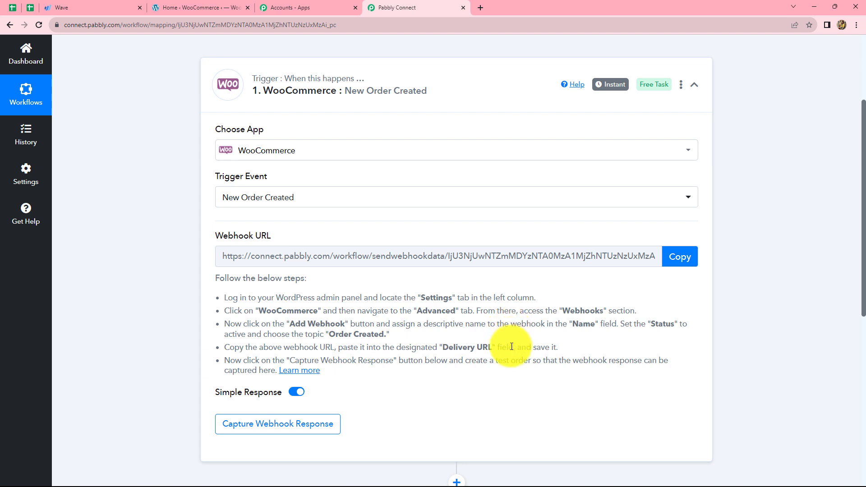
# Copy the trigger's webhook URL and add a new webhook in the store's advanced WooCommerce settings
pyautogui.click(675, 261)
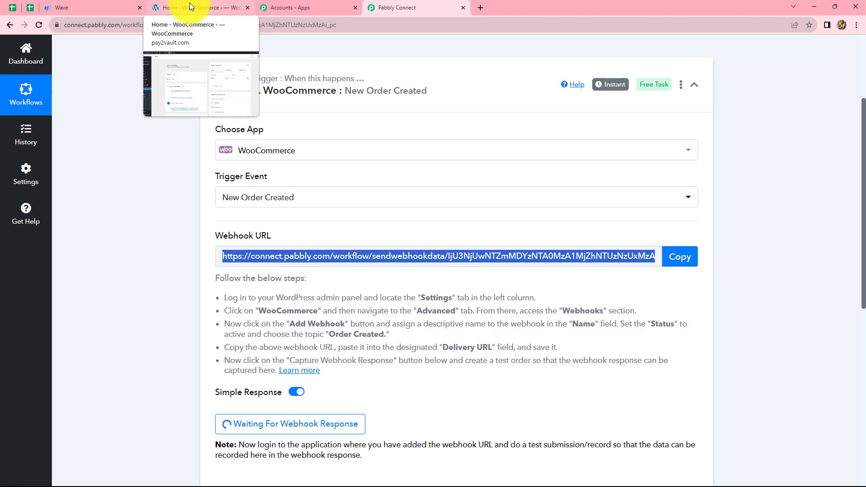
pyautogui.click(190, 6)
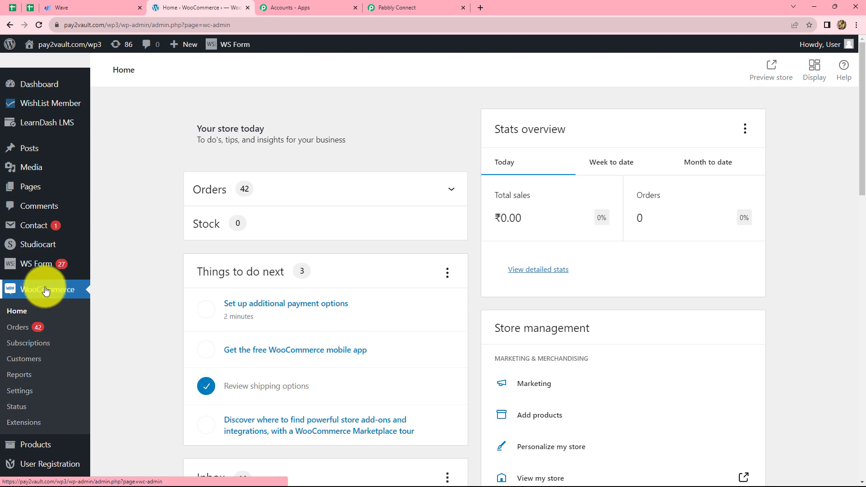
pyautogui.click(20, 391)
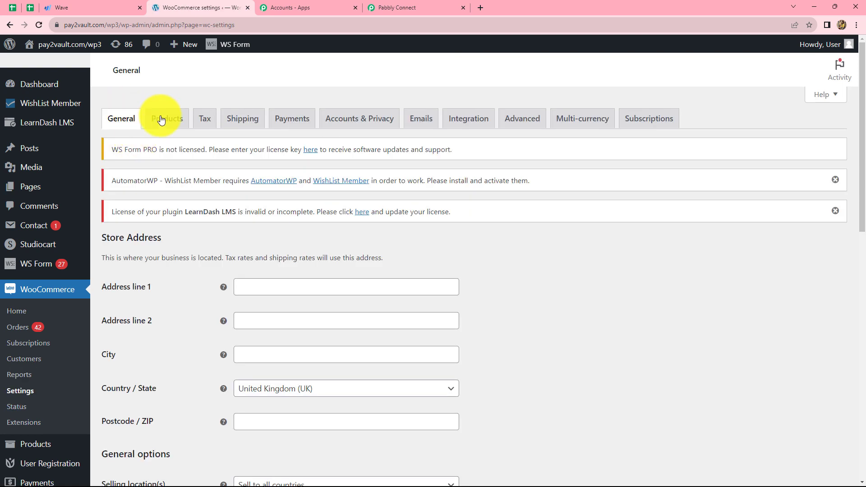
pyautogui.click(530, 123)
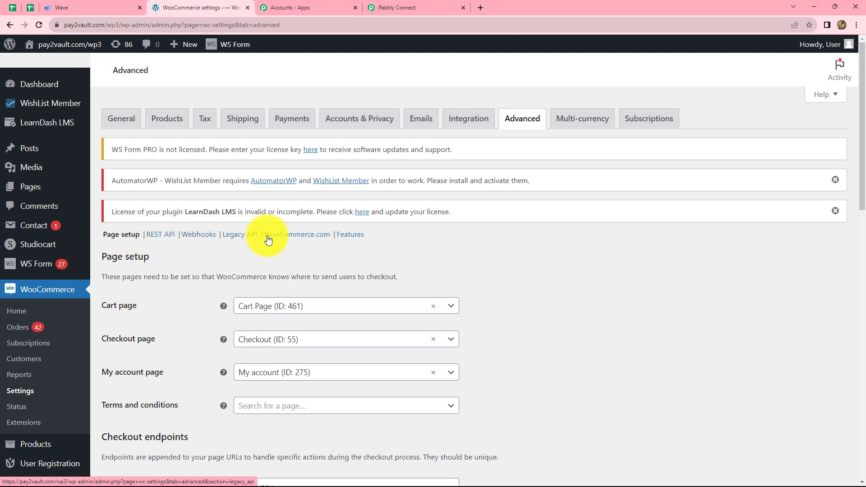
pyautogui.click(196, 235)
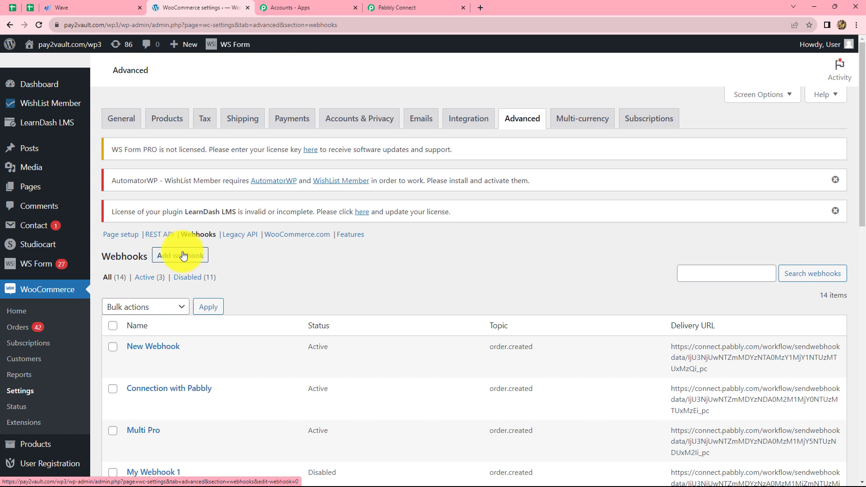
pyautogui.click(174, 256)
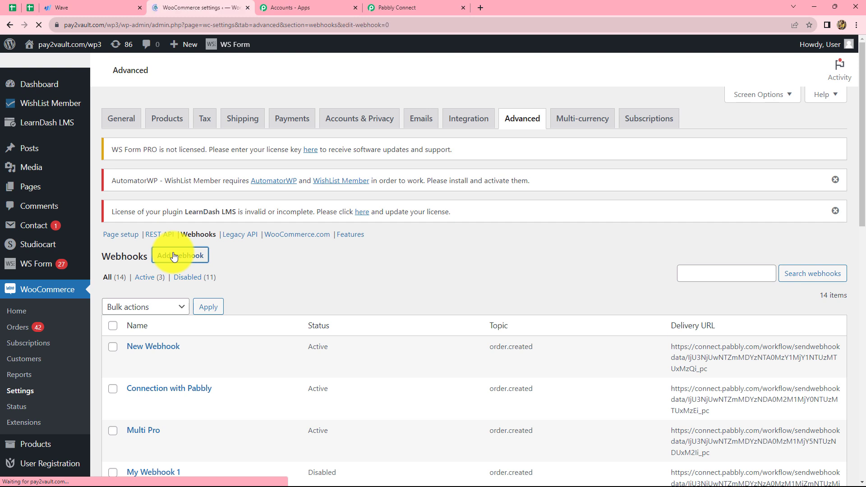
# Name the new WooCommerce webhook "wave" and set its status to Active
pyautogui.scroll(-3, 296, 381)
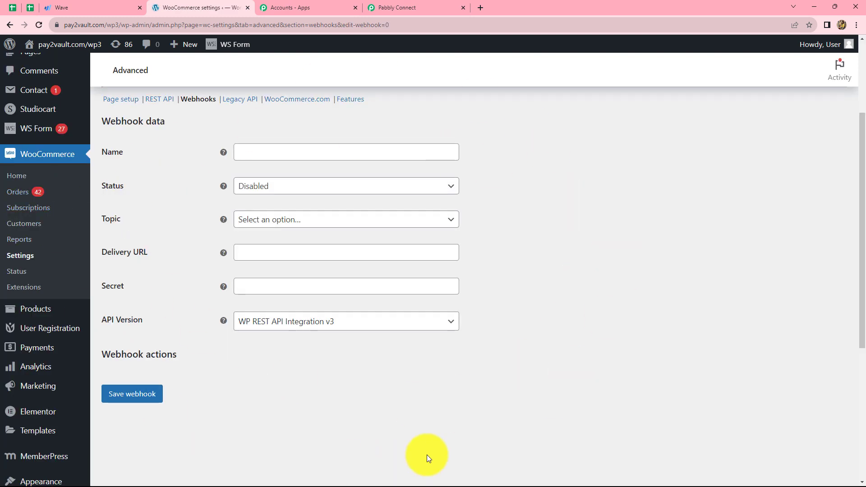
pyautogui.click(249, 149)
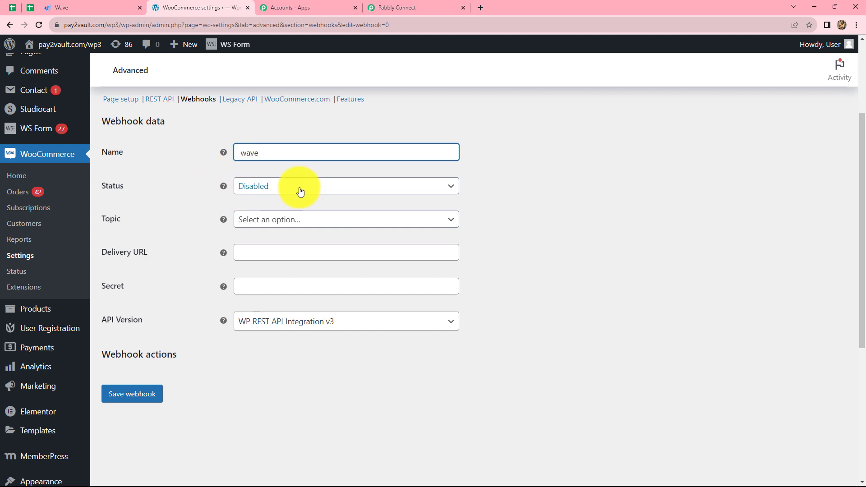
pyautogui.click(277, 190)
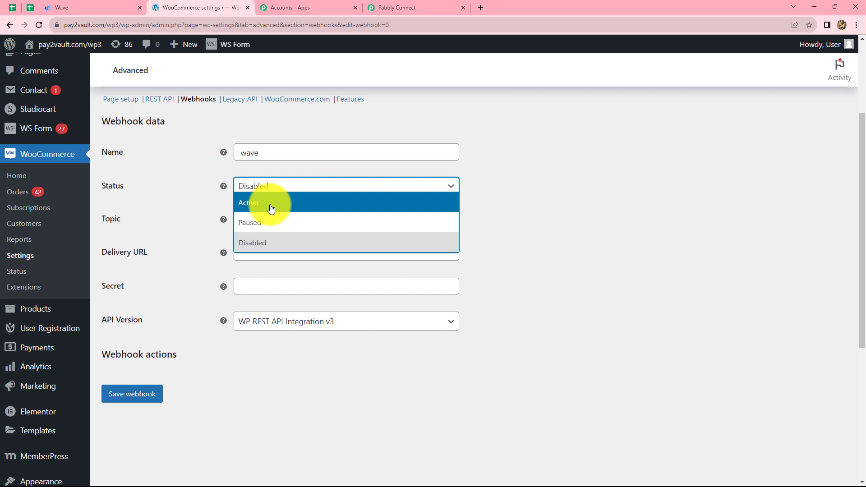
pyautogui.click(271, 207)
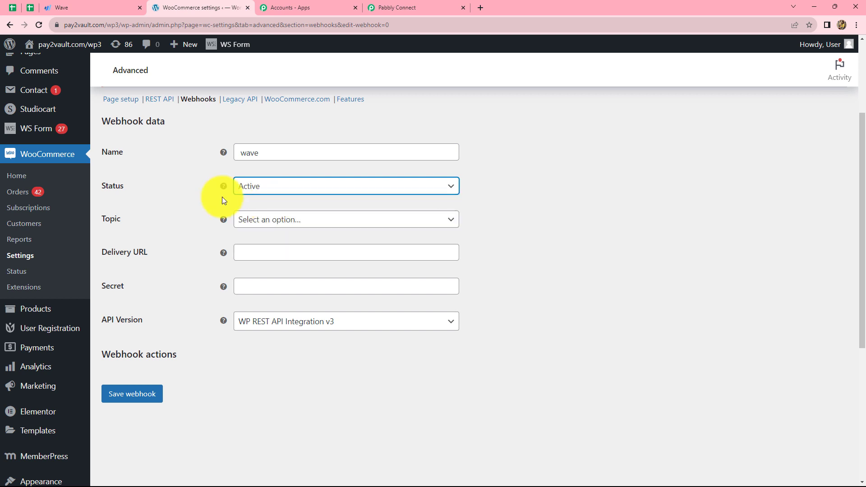
# Set the webhook's topic to Order created
pyautogui.click(265, 220)
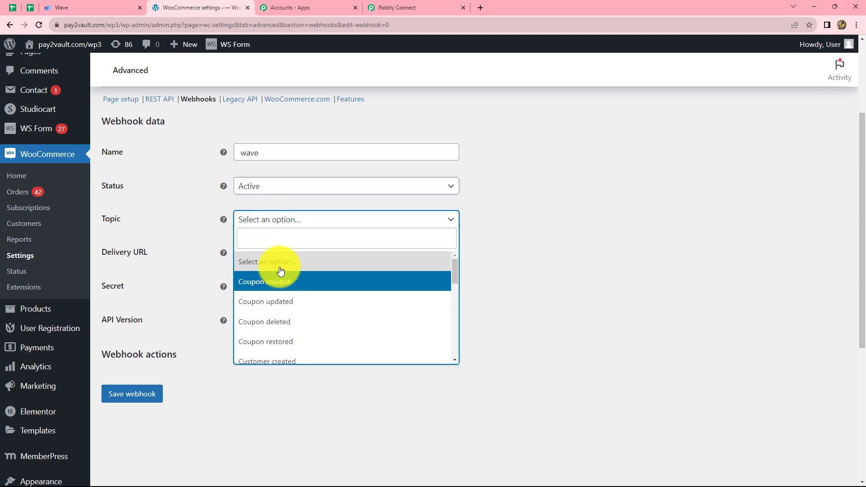
pyautogui.click(273, 241)
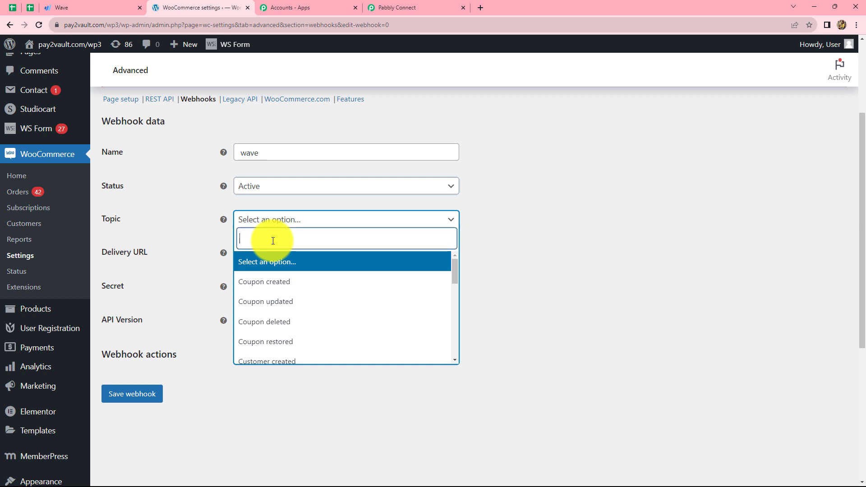
pyautogui.write('Ord')
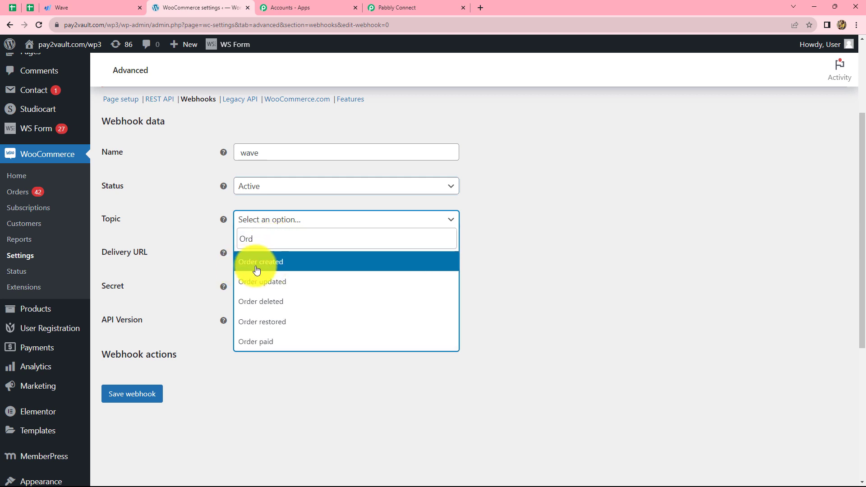
pyautogui.click(262, 268)
# Enter the copied Pabbly webhook URL as the delivery URL and save the webhook
pyautogui.click(259, 250)
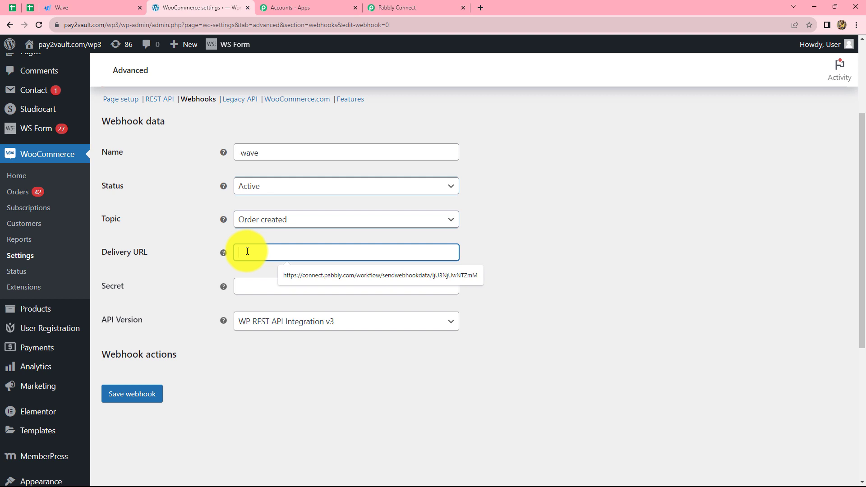
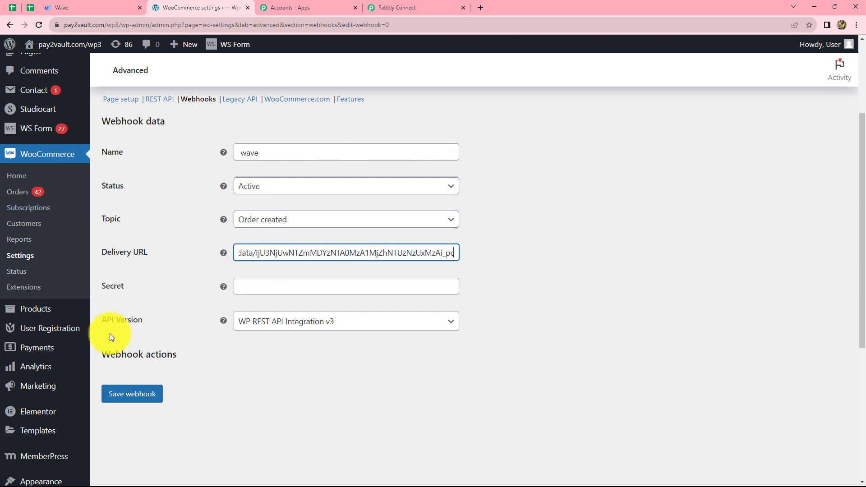
pyautogui.click(132, 399)
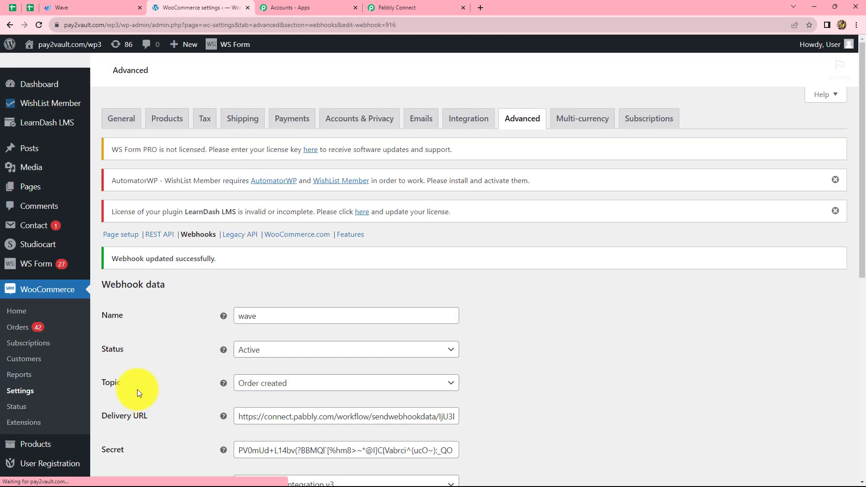
pyautogui.scroll(-2, 591, 292)
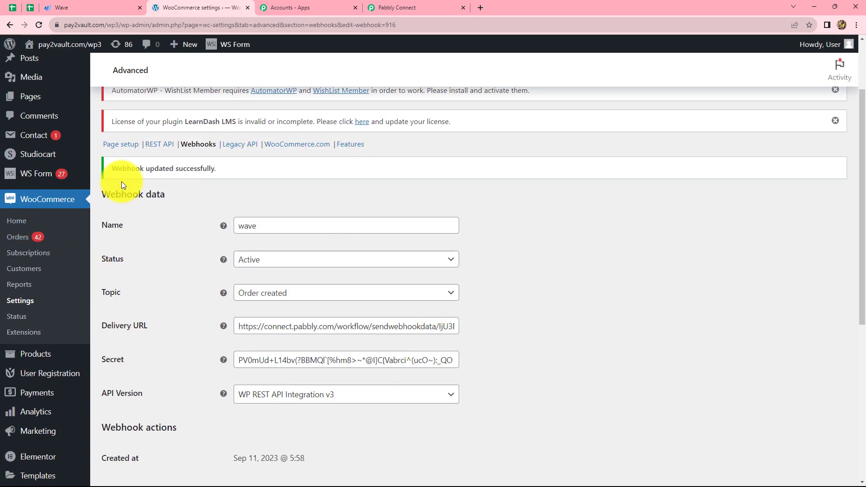
# Return to the Pabbly Connect workflow and recapture the WooCommerce trigger's webhook response, confirming the recapture
pyautogui.click(383, 4)
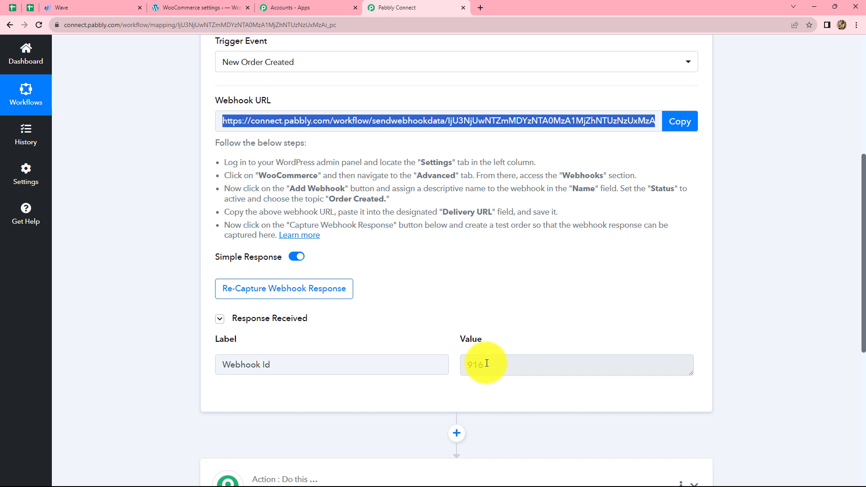
pyautogui.doubleClick(463, 369)
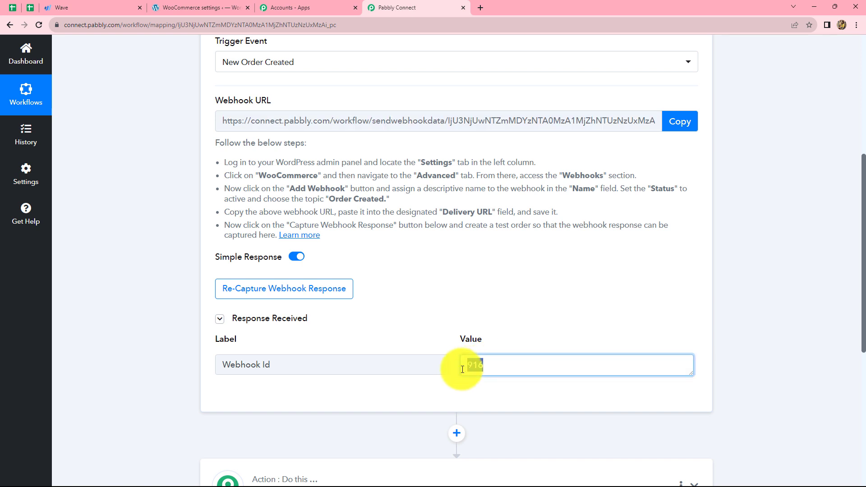
pyautogui.click(721, 331)
pyautogui.scroll(1, 344, 329)
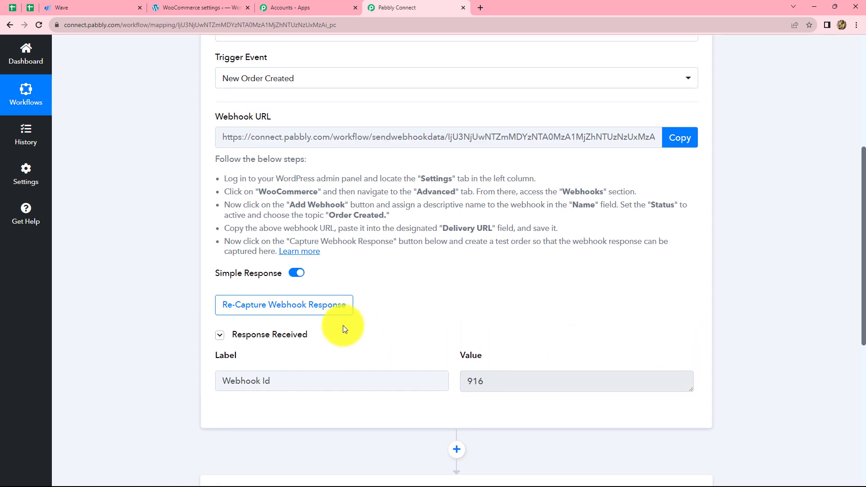
pyautogui.scroll(2, 343, 326)
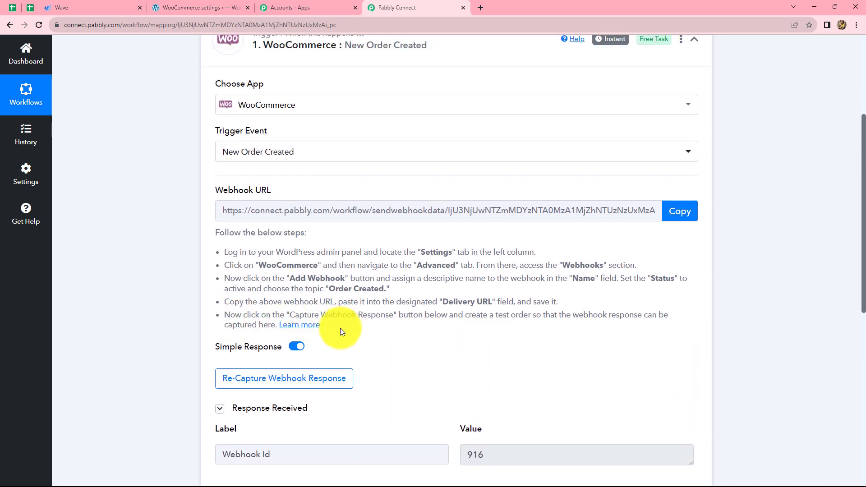
pyautogui.scroll(-2, 340, 332)
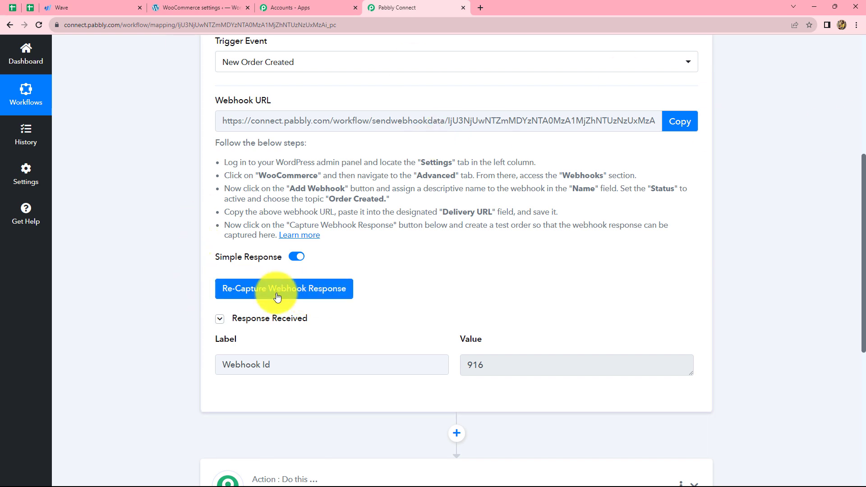
pyautogui.click(318, 292)
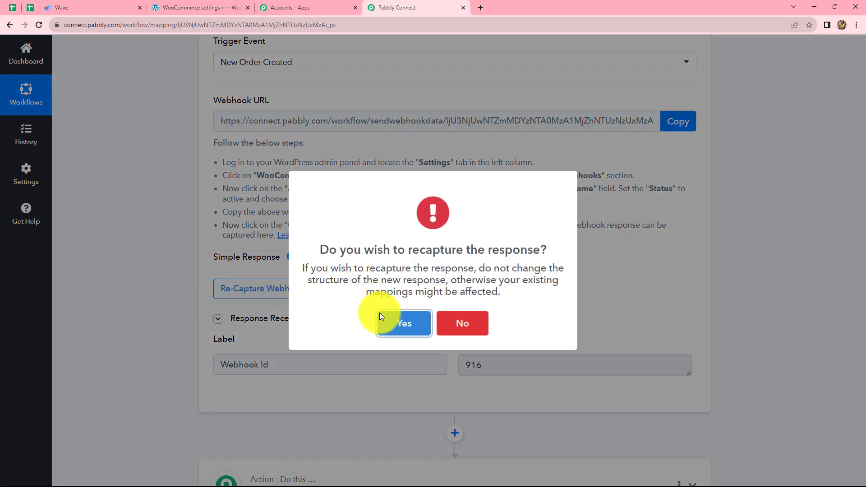
pyautogui.click(395, 325)
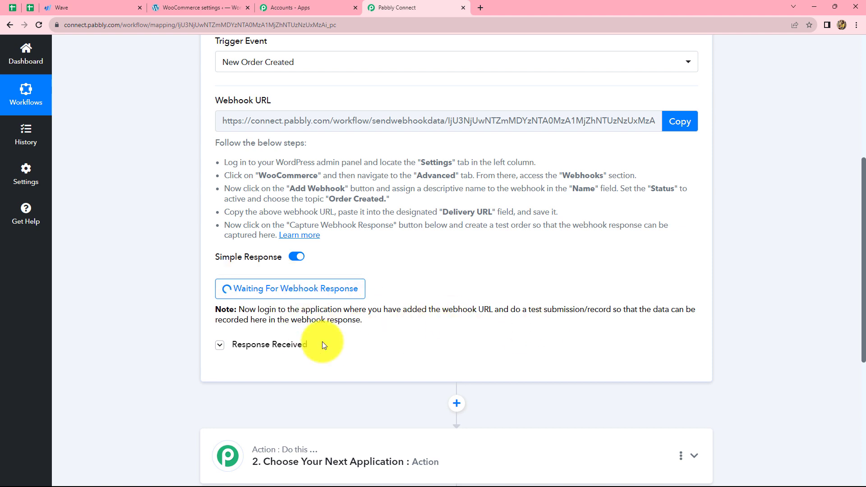
# Switch to the WordPress store, view the Advanced PHP Course from the products list and add one to the cart
pyautogui.click(177, 4)
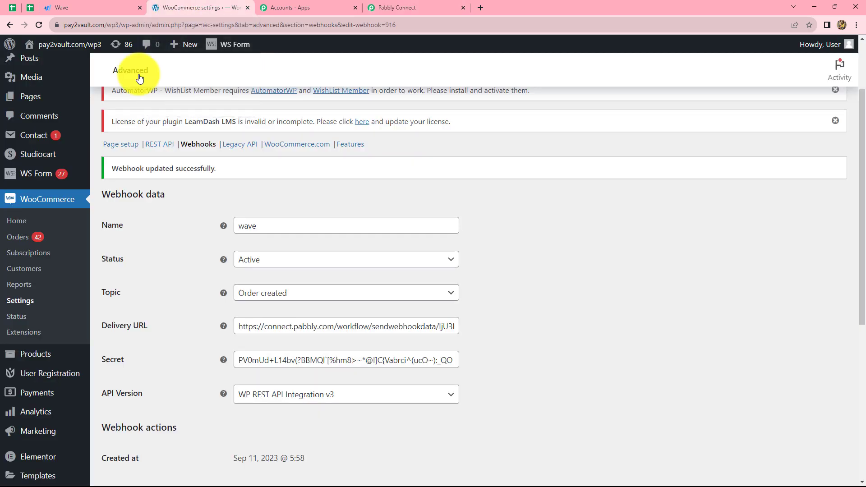
pyautogui.moveTo(32, 356)
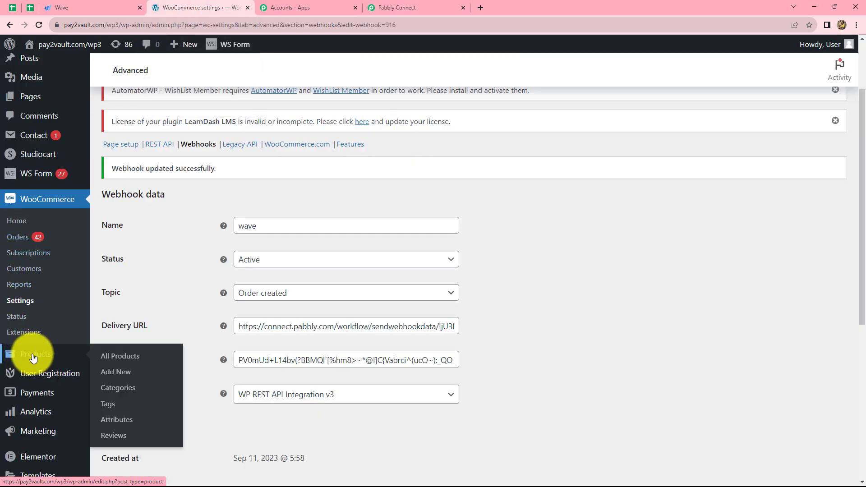
pyautogui.click(34, 356)
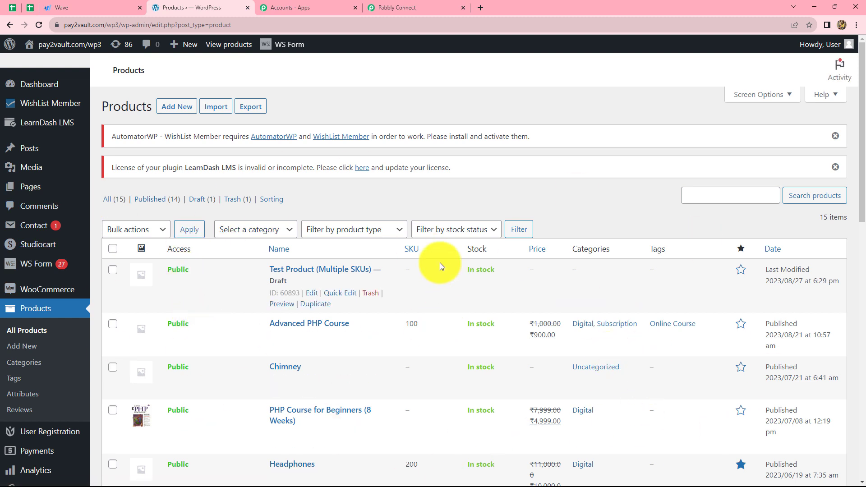
pyautogui.scroll(-2, 332, 437)
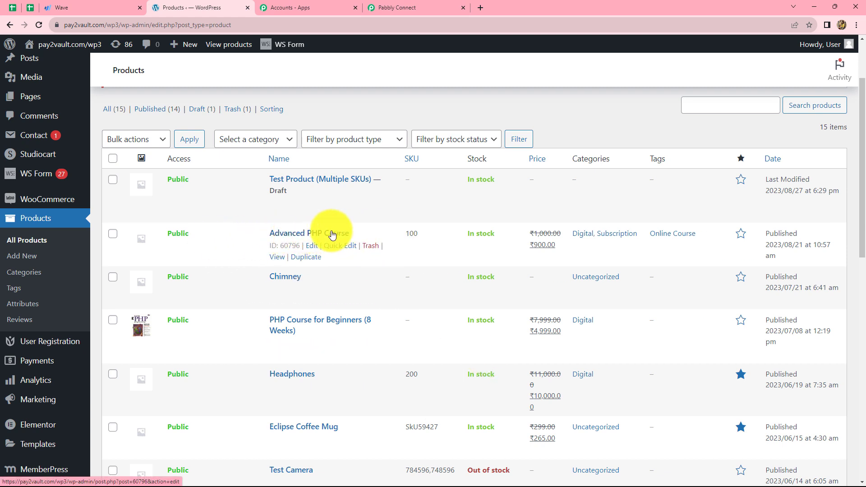
pyautogui.click(277, 257)
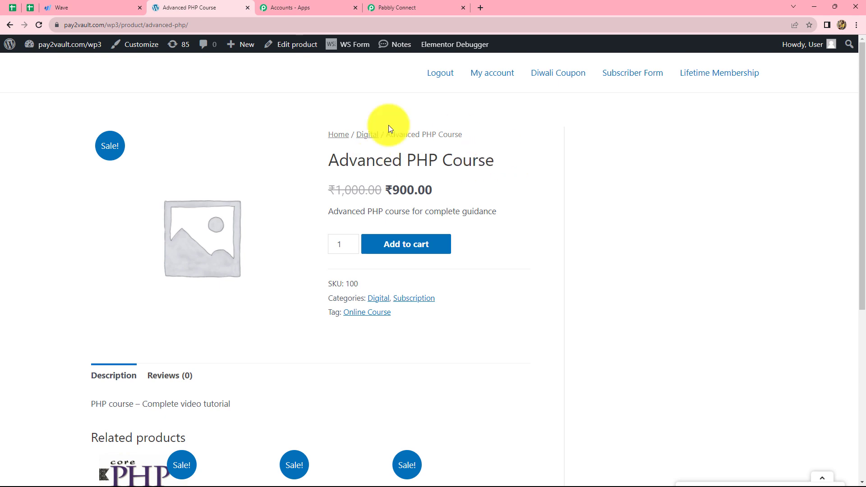
pyautogui.click(400, 248)
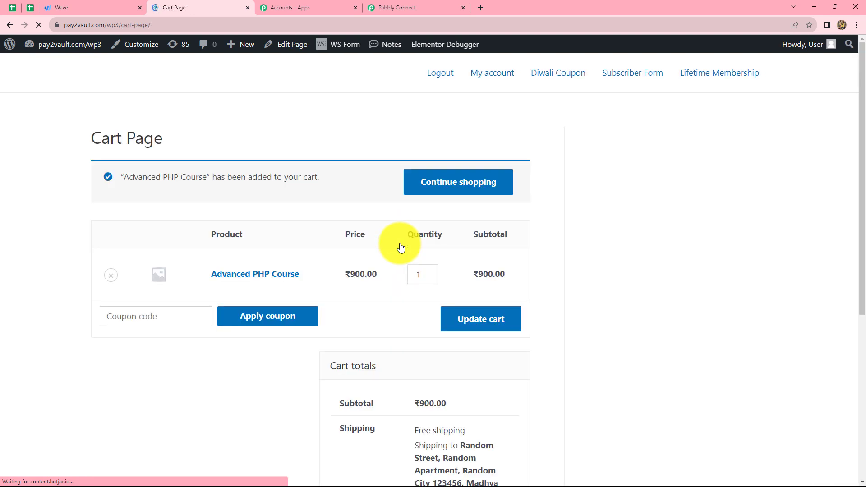
# Review the cart totals and proceed to checkout
pyautogui.scroll(-5, 400, 242)
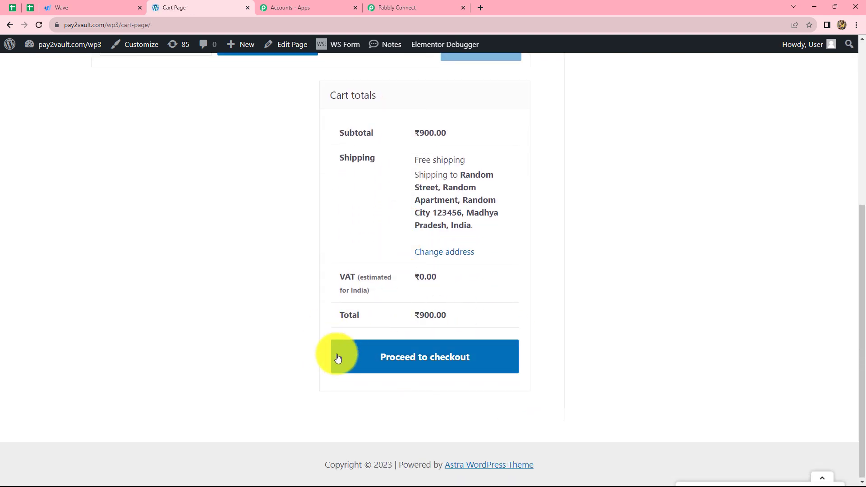
pyautogui.scroll(3, 420, 360)
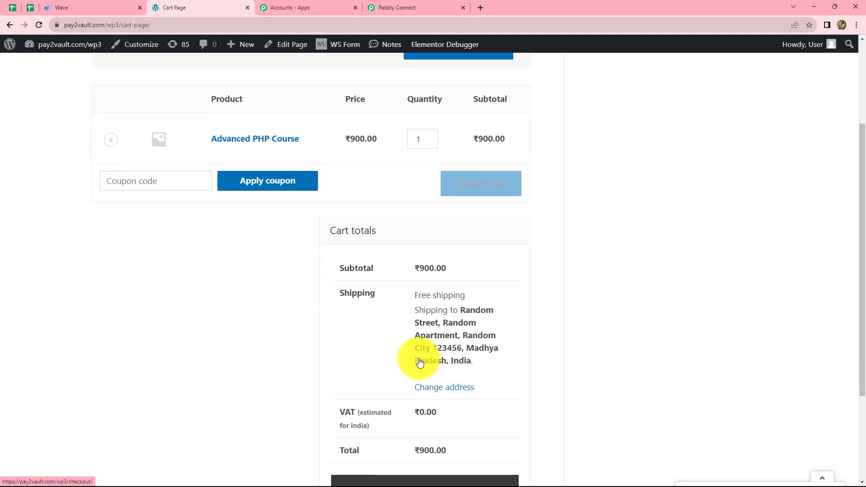
pyautogui.scroll(-2, 419, 359)
pyautogui.click(394, 398)
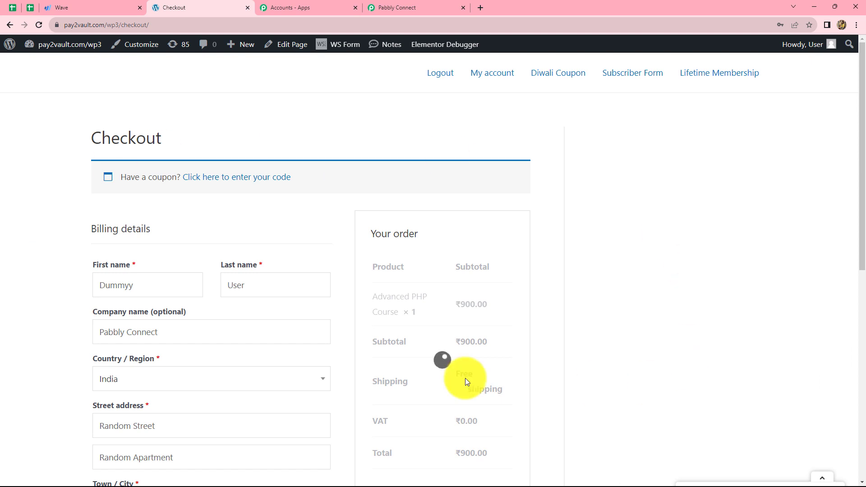
# Enter the test customer's first and last name in the billing details and set the company name to XYZ
pyautogui.scroll(-3, 507, 243)
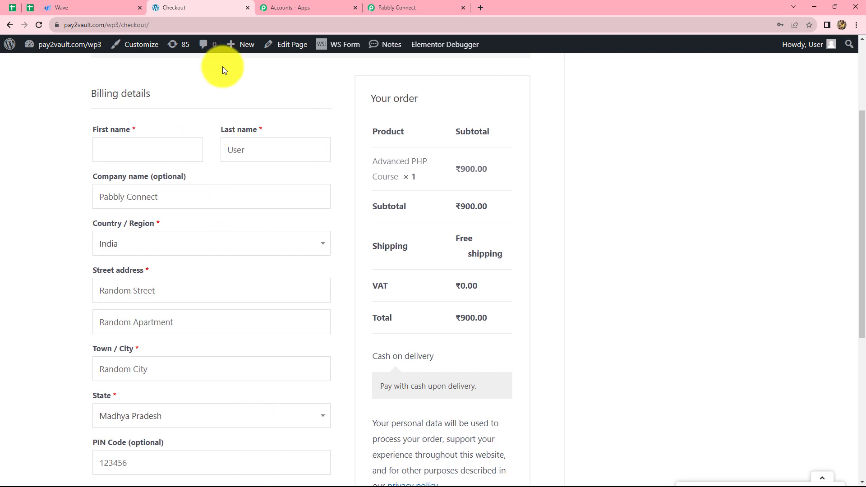
pyautogui.click(120, 150)
pyautogui.write('Test')
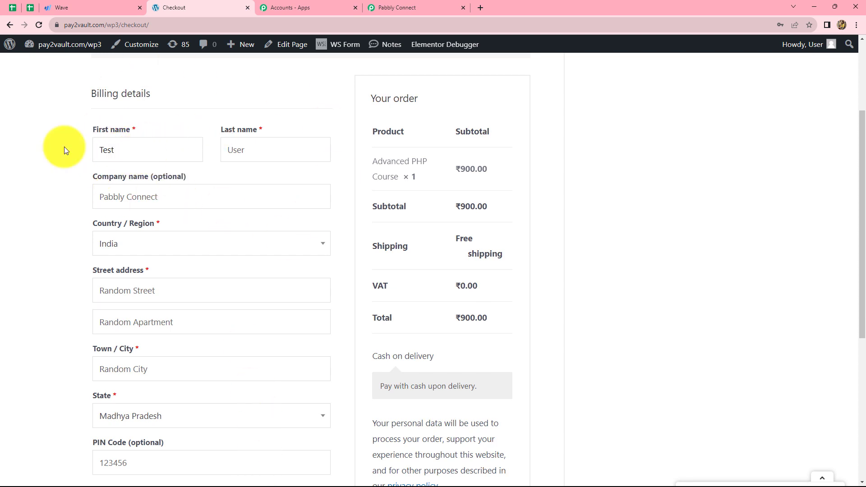
pyautogui.click(234, 155)
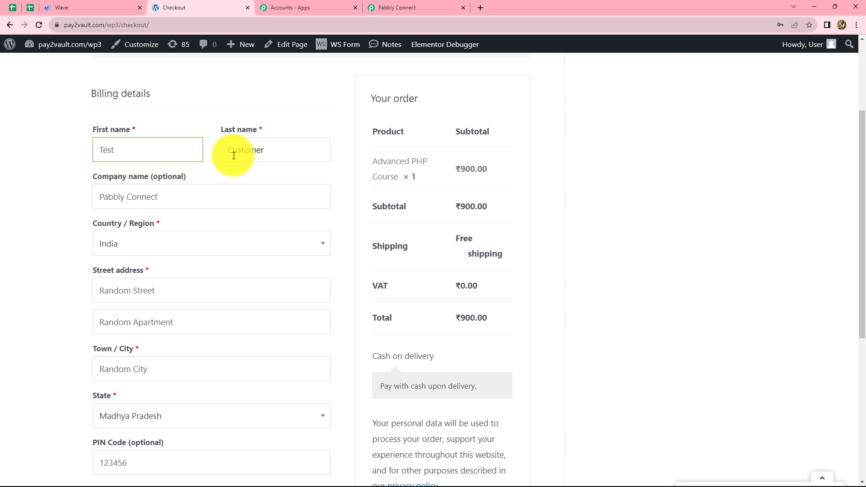
pyautogui.click(214, 188)
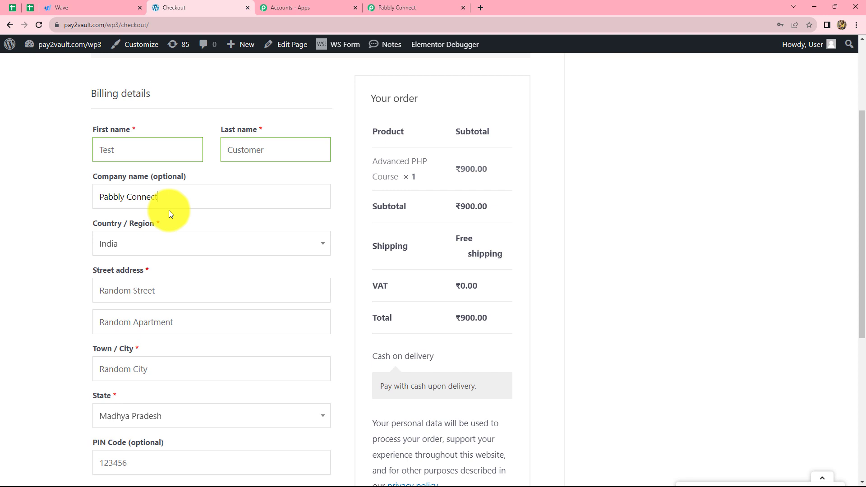
pyautogui.press('BackSpace')
pyautogui.press('BackSpace')
pyautogui.press('BackSpace')
pyautogui.press('BackSpace')
pyautogui.press('BackSpace')
pyautogui.press('BackSpace')
pyautogui.press('BackSpace')
pyautogui.press('BackSpace')
pyautogui.press('BackSpace')
pyautogui.press('BackSpace')
pyautogui.press('BackSpace')
pyautogui.write('XYZ')
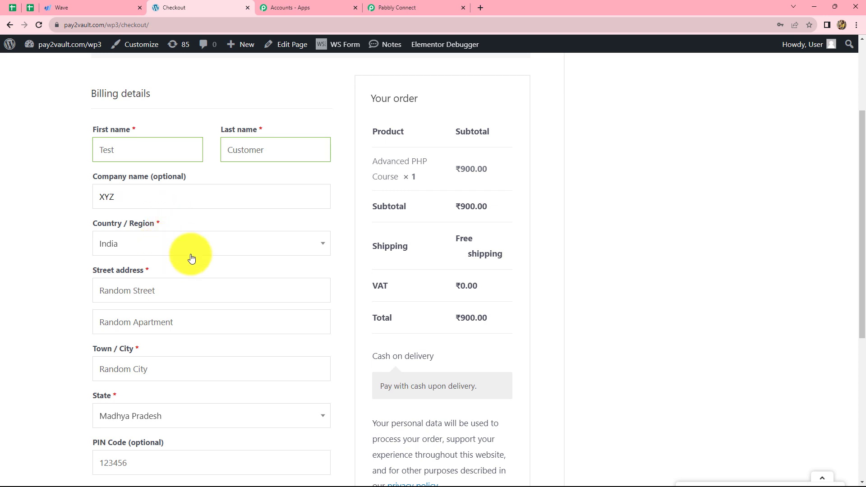
# Replace the billing street address, city and postal code with the test customer's address details
pyautogui.scroll(-2, 192, 257)
pyautogui.click(122, 195)
pyautogui.hotkey('ctrl', 'a')
pyautogui.press('BackSpace')
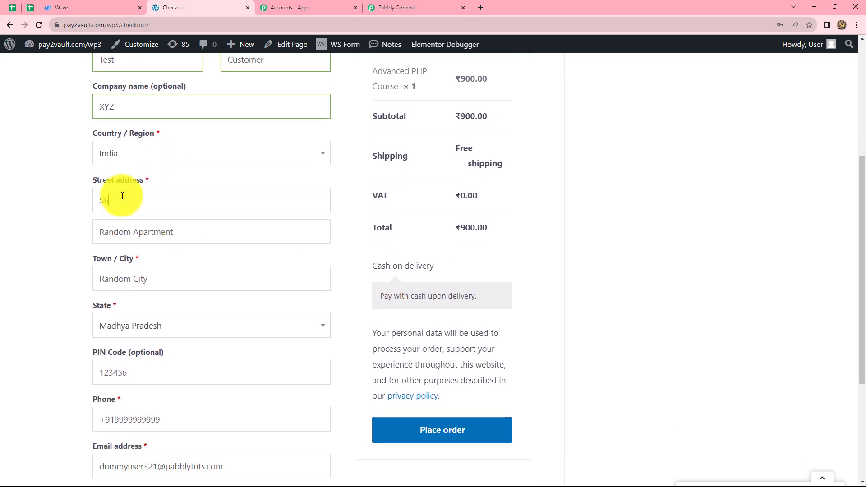
pyautogui.scroll(-2, 122, 196)
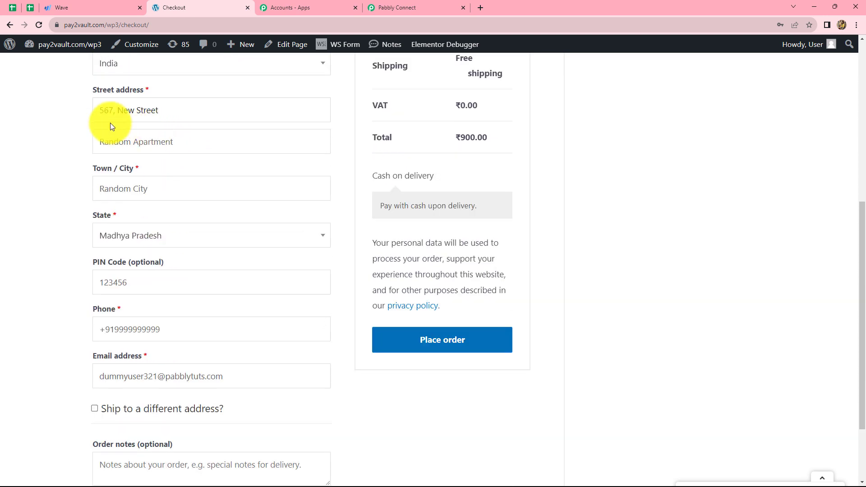
pyautogui.click(130, 190)
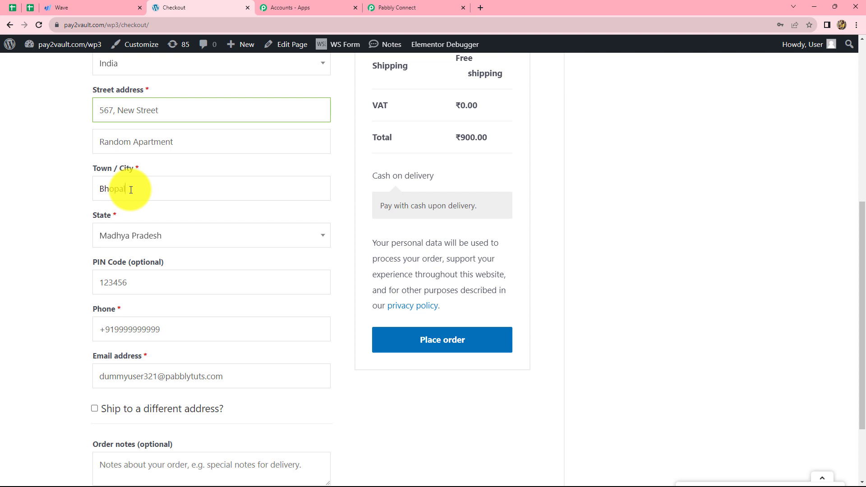
pyautogui.scroll(-3, 155, 191)
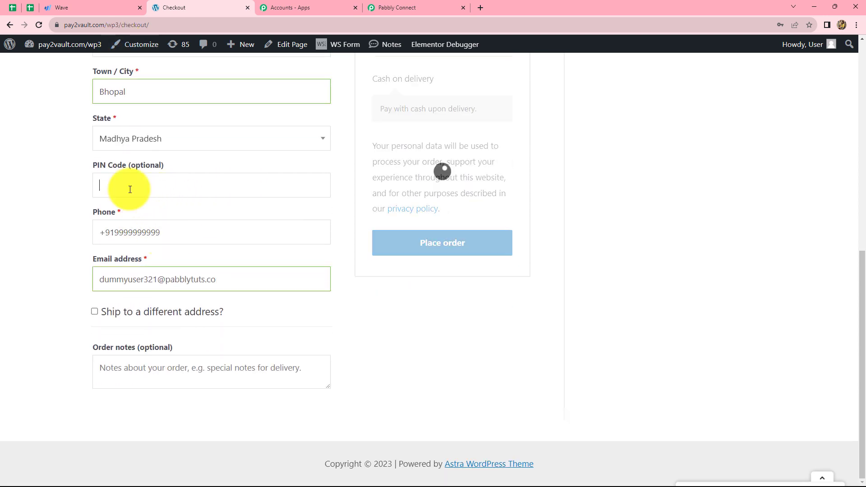
pyautogui.write('462003')
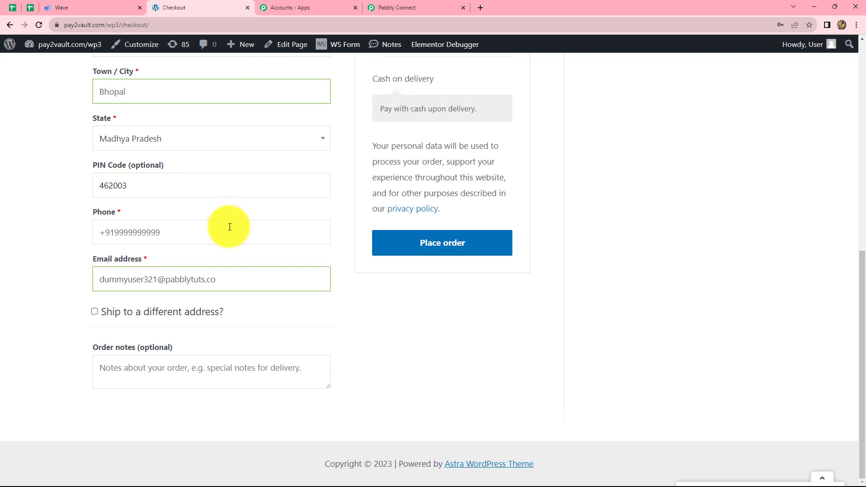
# Replace the billing phone number with the test customer's number
pyautogui.click(221, 228)
pyautogui.hotkey('ctrl', 'a')
pyautogui.press('BackSpace')
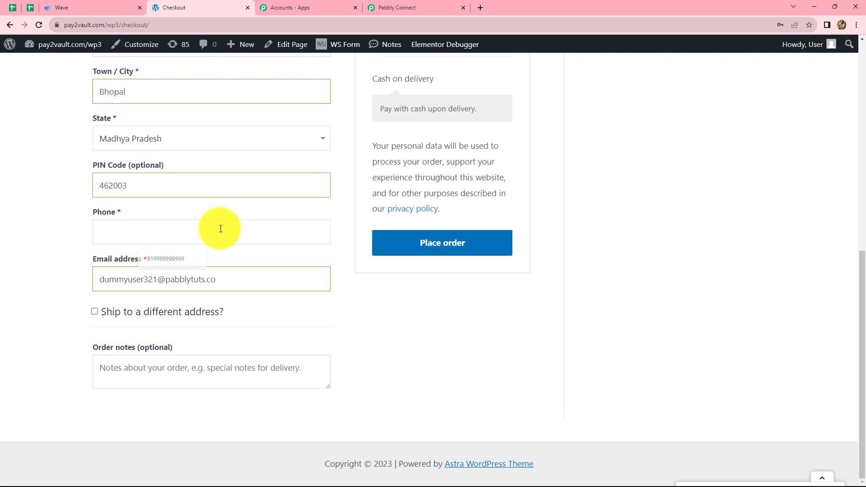
pyautogui.write('+917878787878')
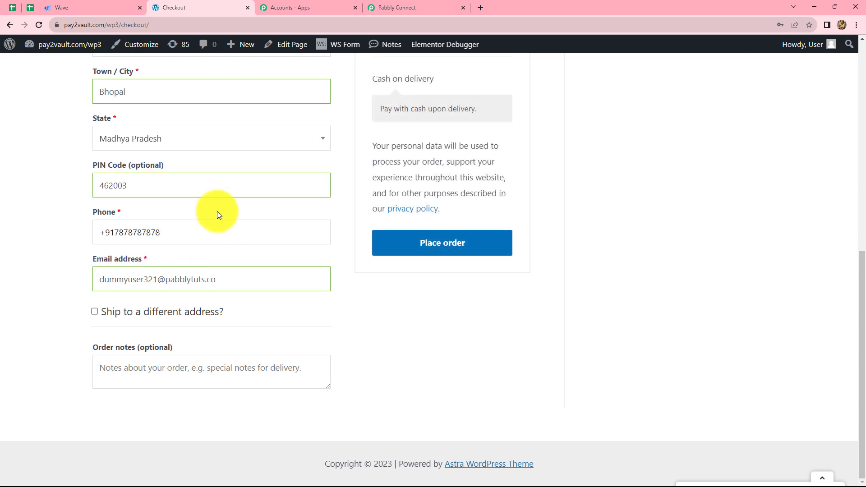
# Replace the billing e-mail address with the test customer's e-mail
pyautogui.click(226, 283)
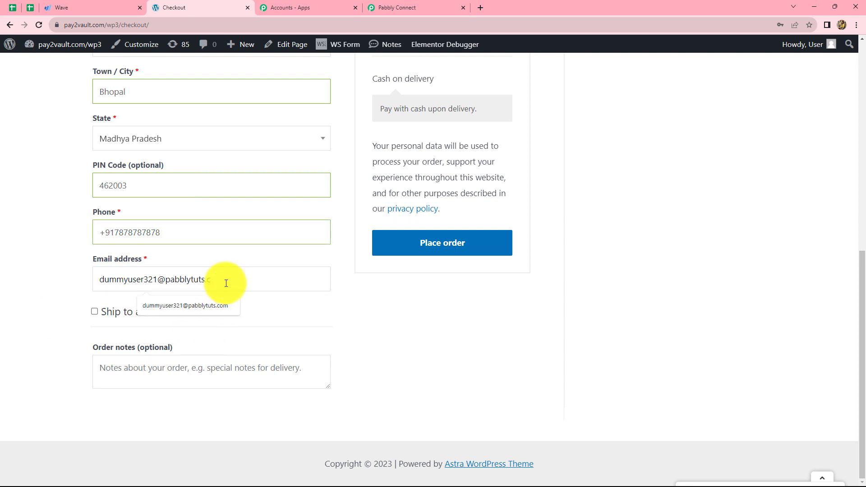
pyautogui.press('BackSpace')
pyautogui.press('BackSpace')
pyautogui.press('BackSpace')
pyautogui.press('BackSpace')
pyautogui.press('BackSpace')
pyautogui.press('BackSpace')
pyautogui.press('BackSpace')
pyautogui.press('BackSpace')
pyautogui.press('BackSpace')
pyautogui.press('BackSpace')
pyautogui.press('BackSpace')
pyautogui.press('BackSpace')
pyautogui.press('BackSpace')
pyautogui.press('BackSpace')
pyautogui.press('BackSpace')
pyautogui.press('BackSpace')
pyautogui.press('BackSpace')
pyautogui.press('BackSpace')
pyautogui.press('BackSpace')
pyautogui.press('BackSpace')
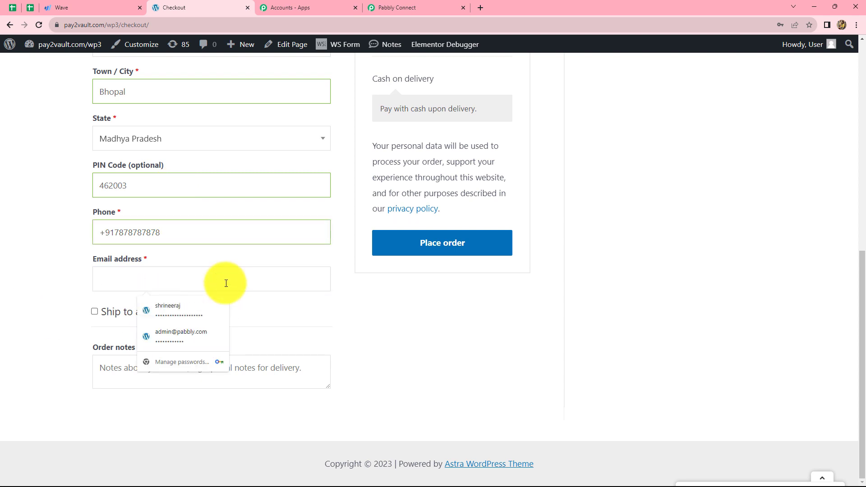
pyautogui.click(103, 297)
pyautogui.click(137, 277)
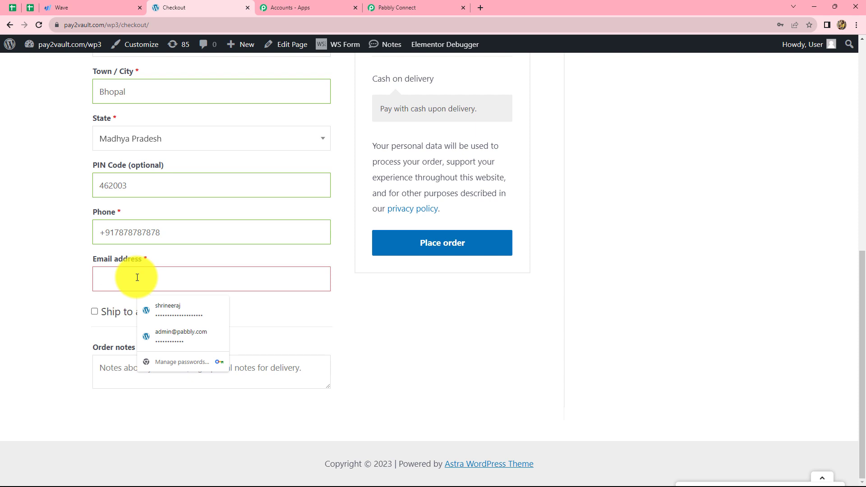
pyautogui.hotkey('ctrl', 'v')
pyautogui.click(334, 327)
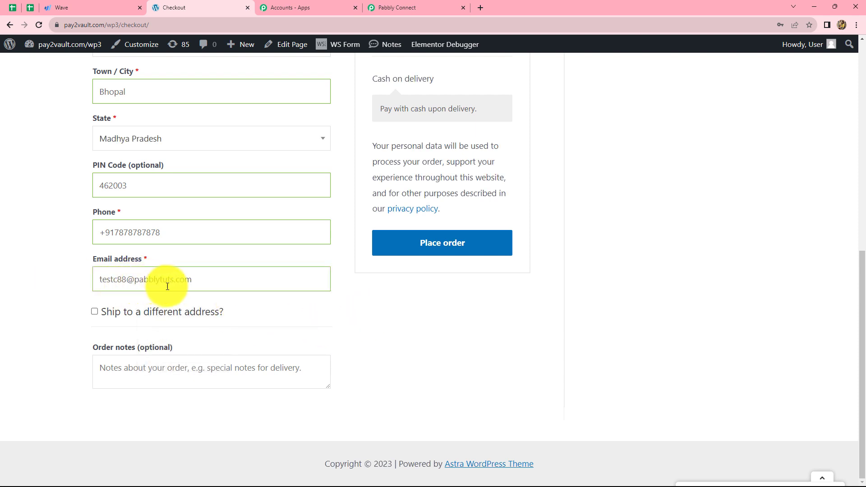
# Place the cash-on-delivery test order and review the order details and addresses on the confirmation page
pyautogui.click(447, 245)
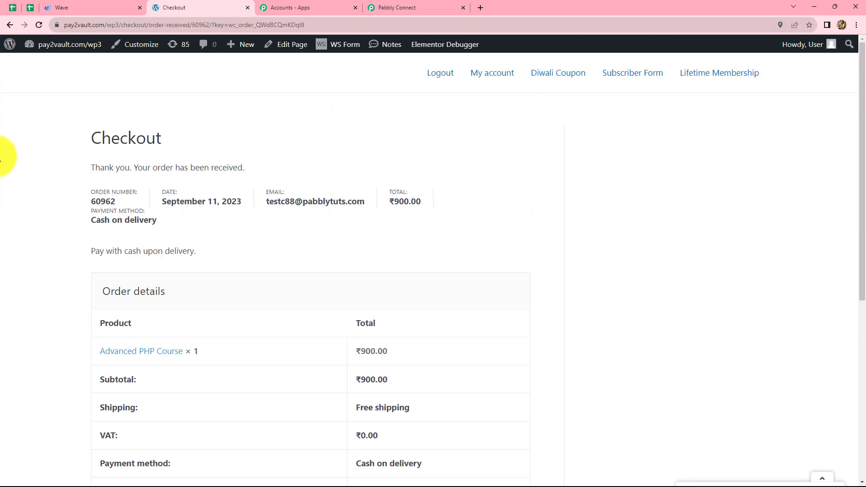
pyautogui.scroll(-3, 617, 355)
pyautogui.scroll(4, 616, 354)
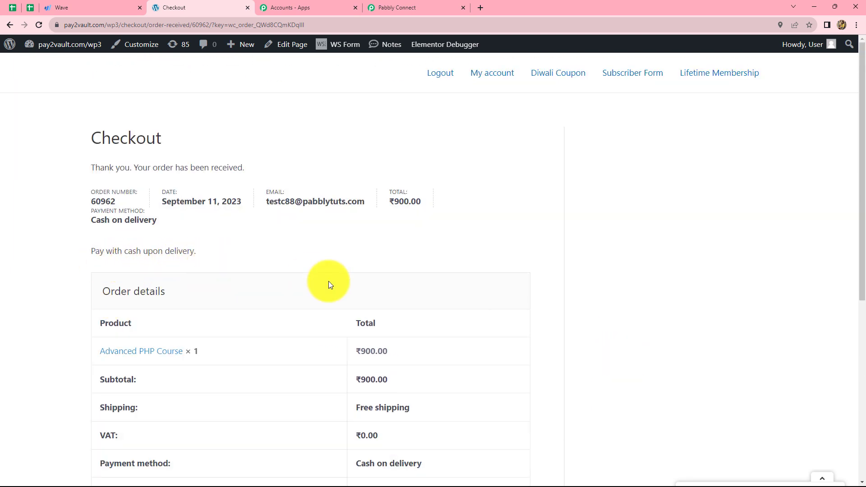
pyautogui.scroll(-3, 328, 284)
pyautogui.scroll(-4, 377, 359)
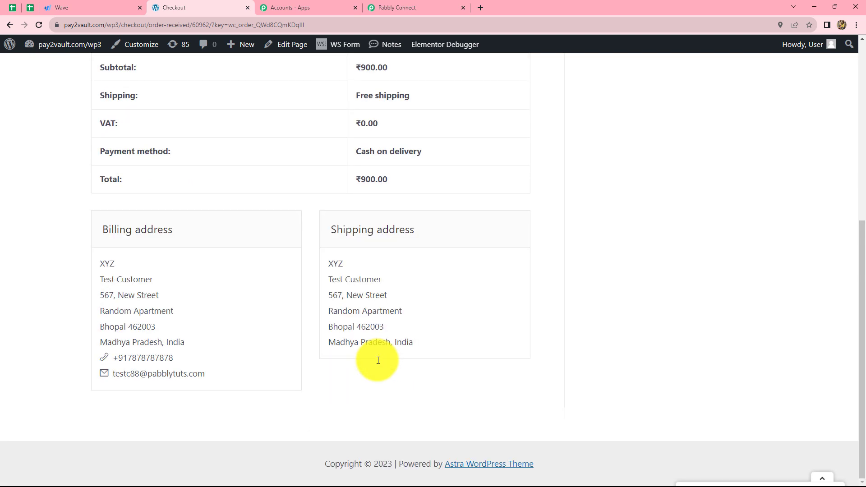
# Switch back to the Pabbly Connect workflow and check whether the WooCommerce trigger has received the webhook response
pyautogui.scroll(3, 377, 360)
pyautogui.click(397, 7)
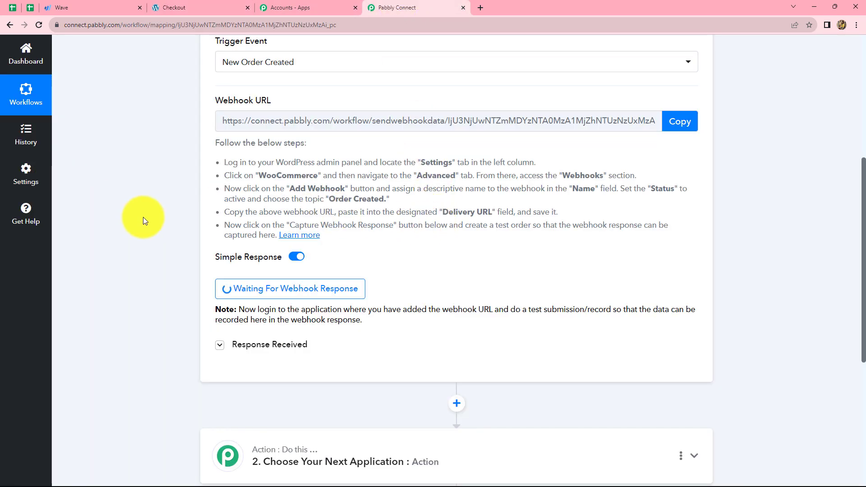
pyautogui.scroll(-1, 156, 272)
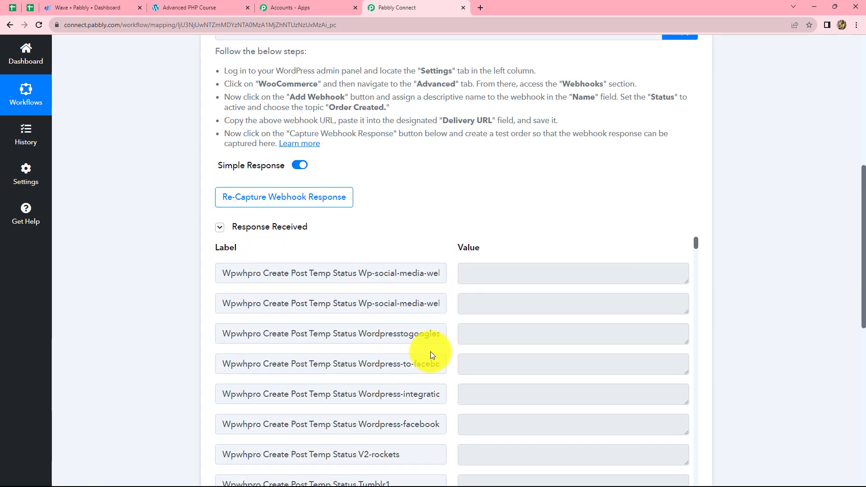
pyautogui.scroll(4, 430, 355)
pyautogui.scroll(-3, 430, 355)
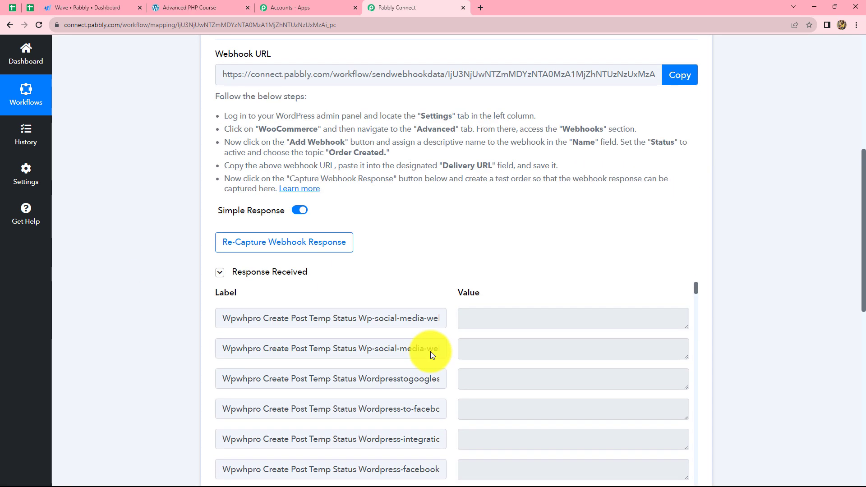
pyautogui.scroll(3, 430, 354)
pyautogui.scroll(-5, 431, 351)
pyautogui.scroll(-10, 571, 243)
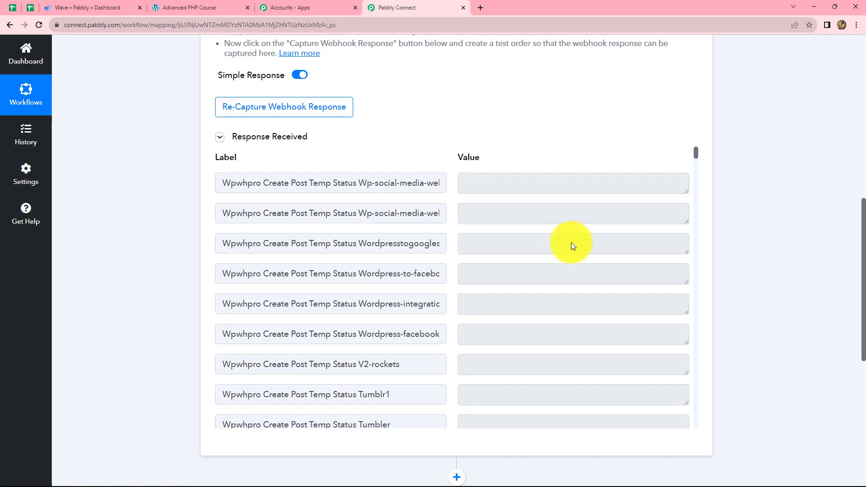
# Examine the captured order's total, shipping, payment and billing fields in the received webhook response
pyautogui.scroll(-15, 524, 268)
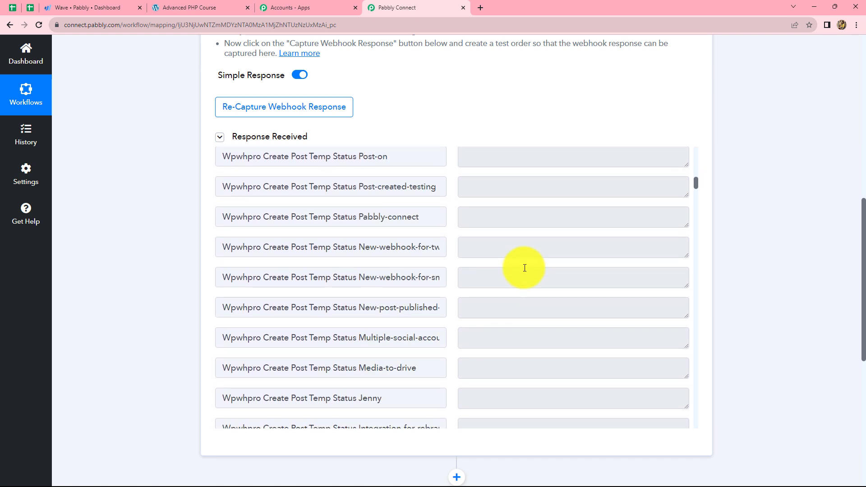
pyautogui.scroll(-10, 524, 268)
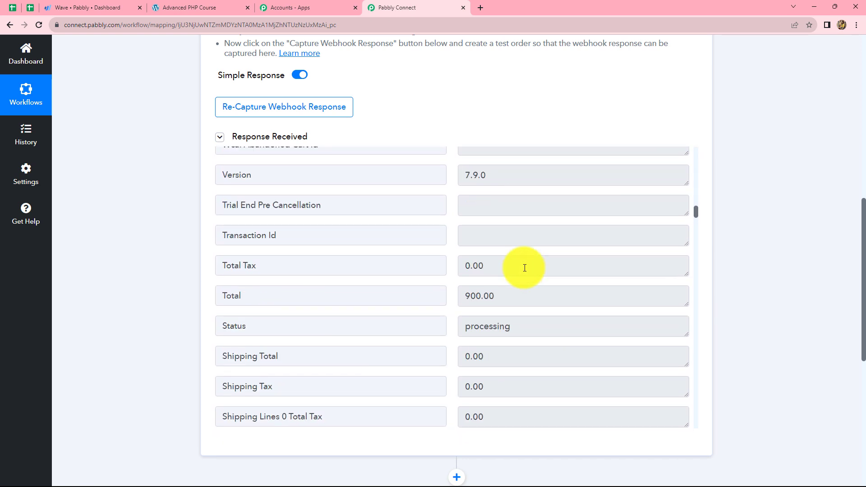
pyautogui.scroll(-2, 524, 268)
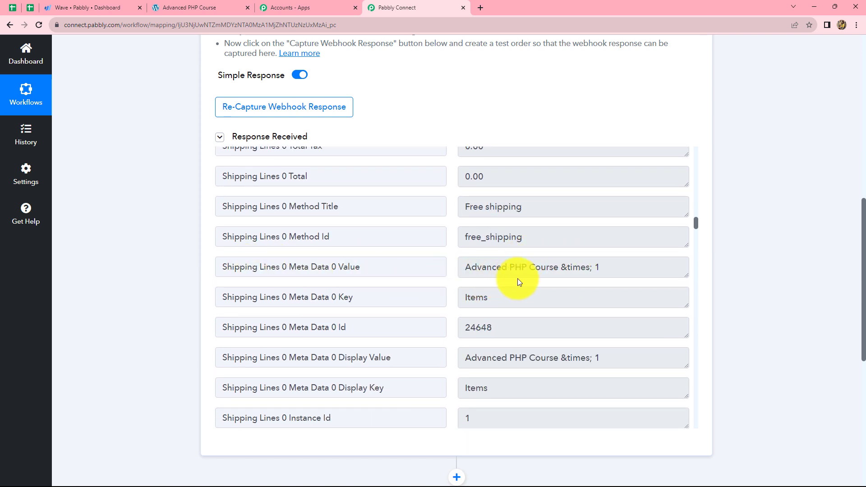
pyautogui.scroll(-9, 548, 281)
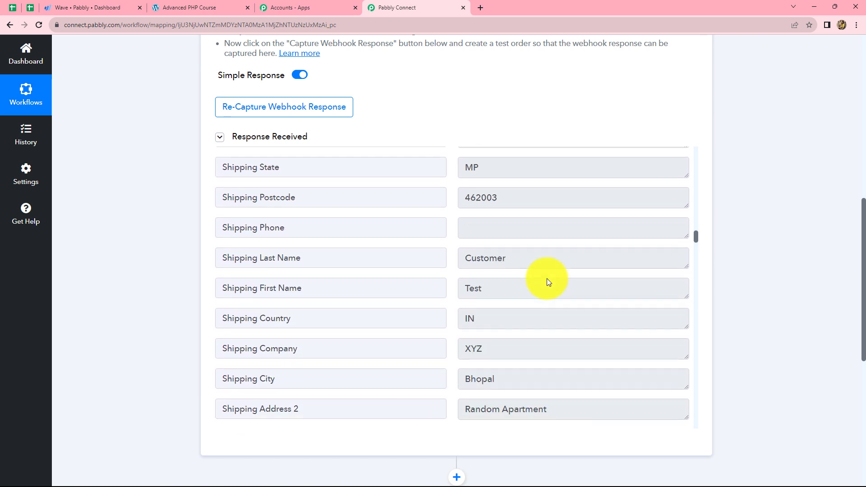
pyautogui.scroll(3, 435, 225)
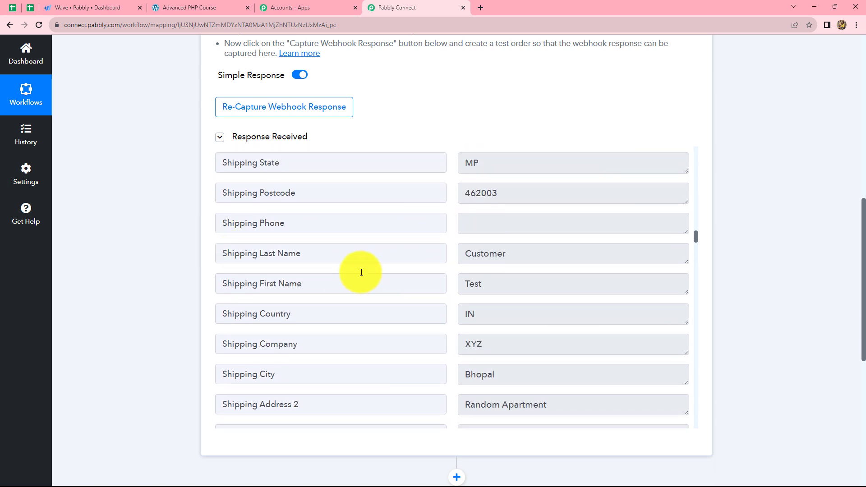
pyautogui.scroll(-10, 603, 335)
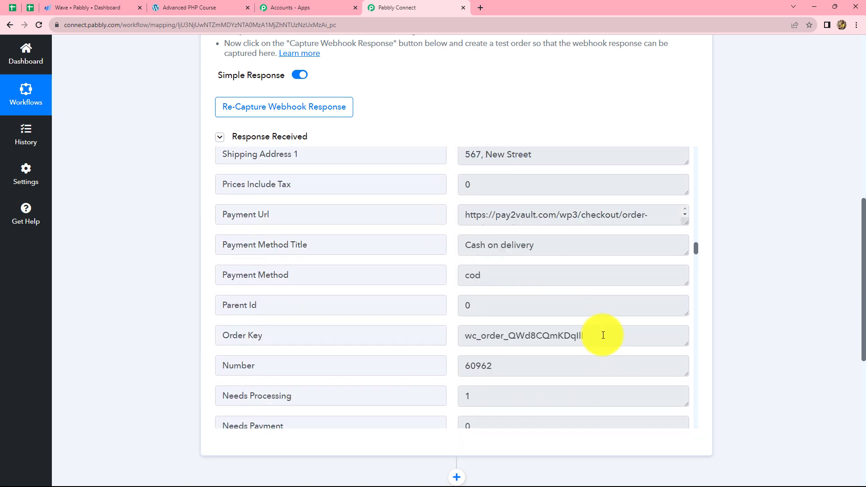
pyautogui.scroll(-10, 603, 335)
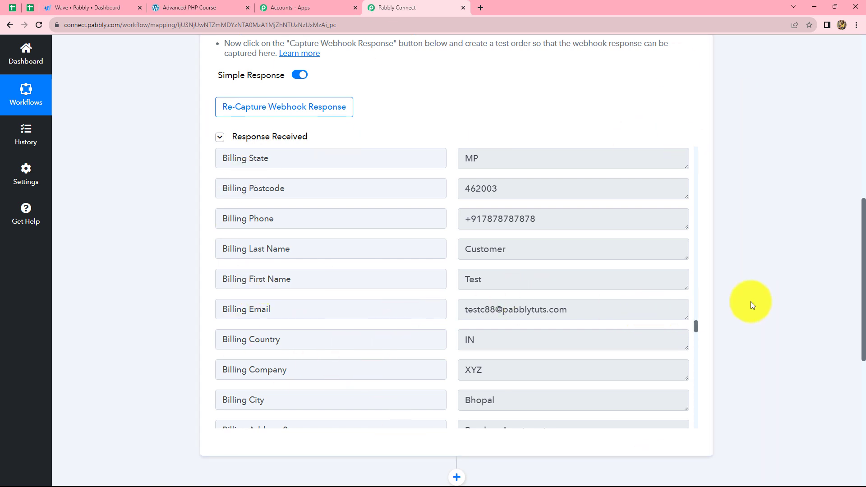
pyautogui.scroll(-6, 750, 302)
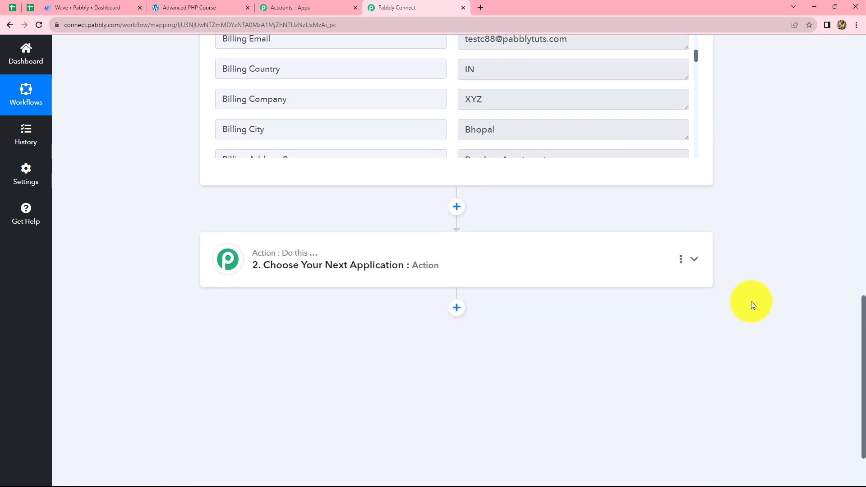
pyautogui.scroll(5, 467, 294)
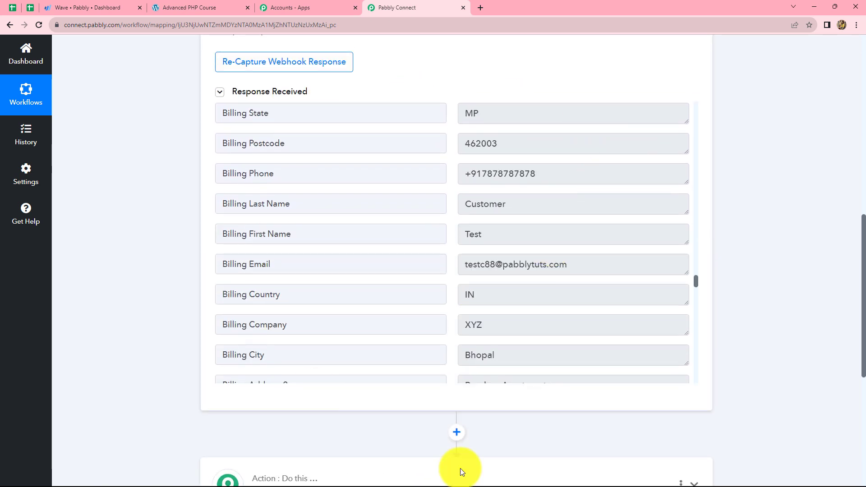
pyautogui.scroll(-5, 756, 319)
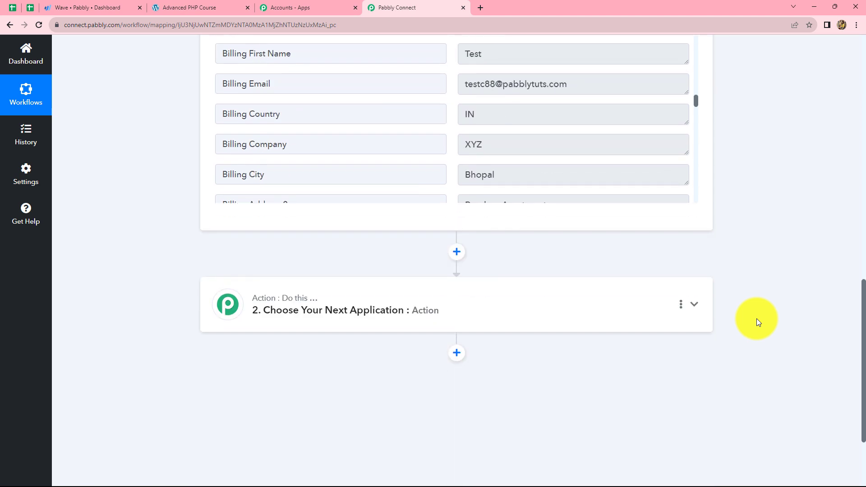
# Expand the second workflow step and set Wave as its action app
pyautogui.click(377, 266)
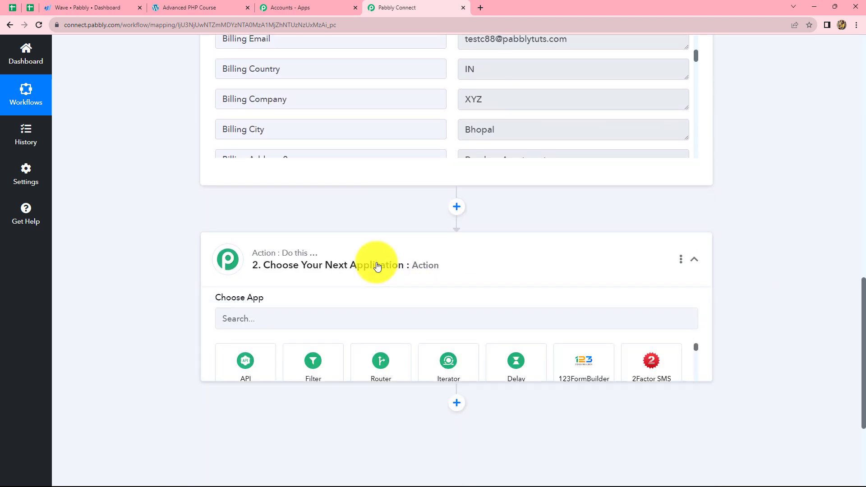
pyautogui.scroll(-1, 316, 266)
pyautogui.click(289, 277)
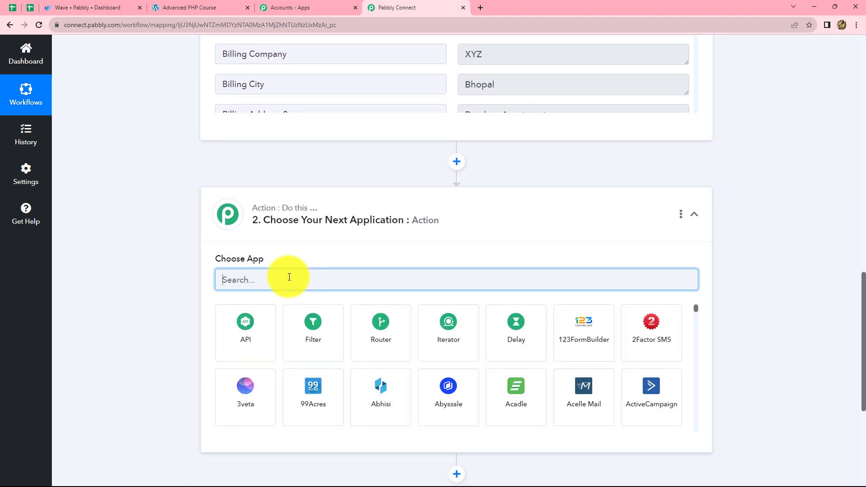
pyautogui.write('Wave')
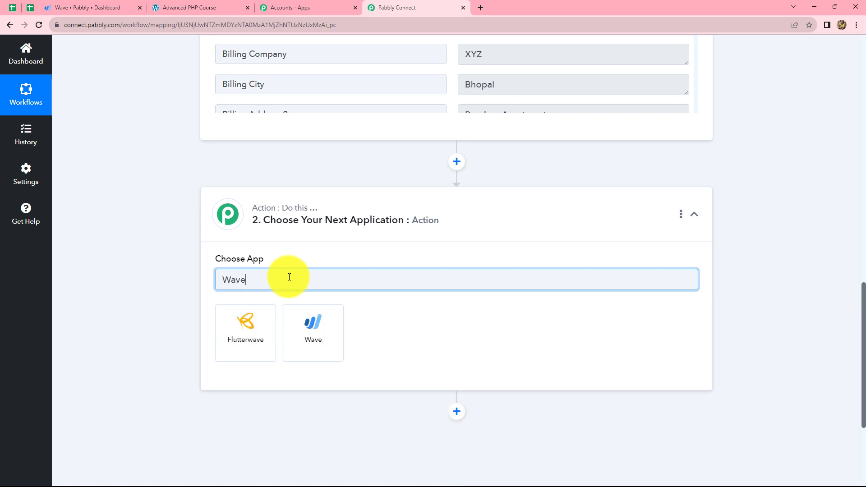
pyautogui.click(287, 319)
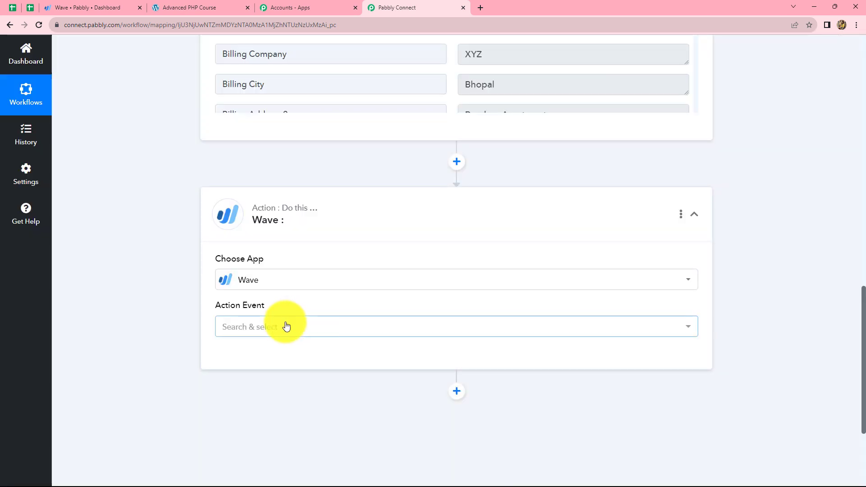
# Set the Wave action event to Get Customer by Email
pyautogui.click(285, 327)
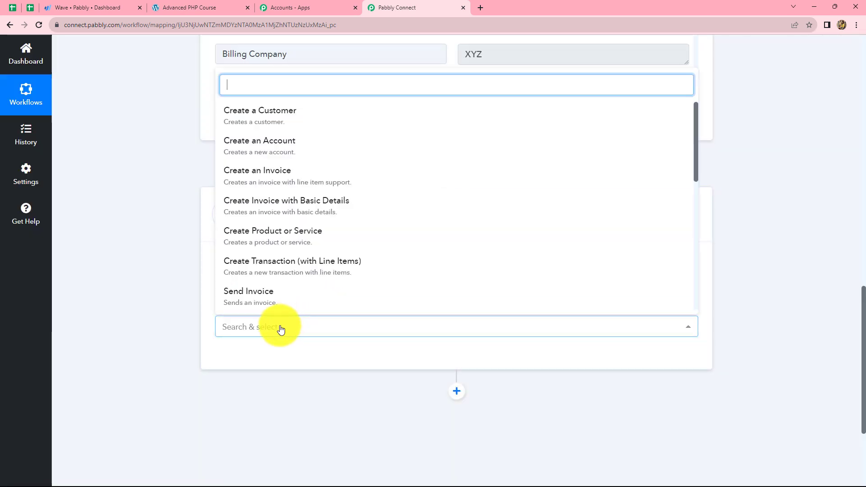
pyautogui.write('G')
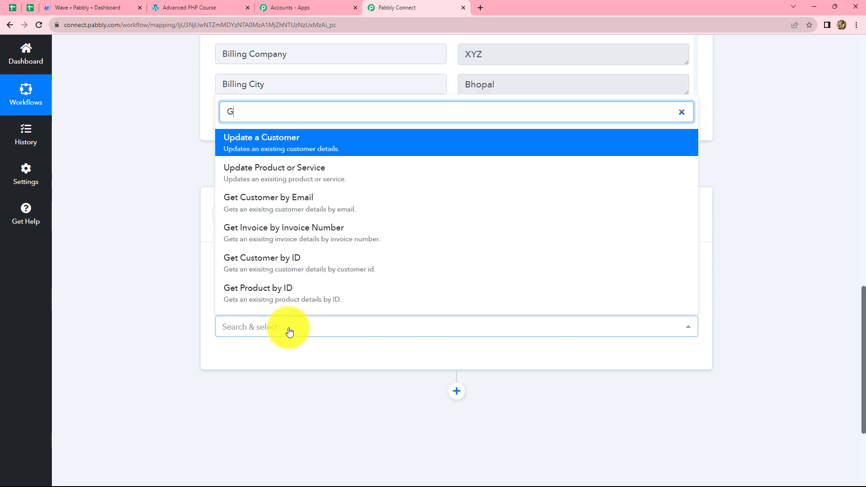
pyautogui.click(316, 199)
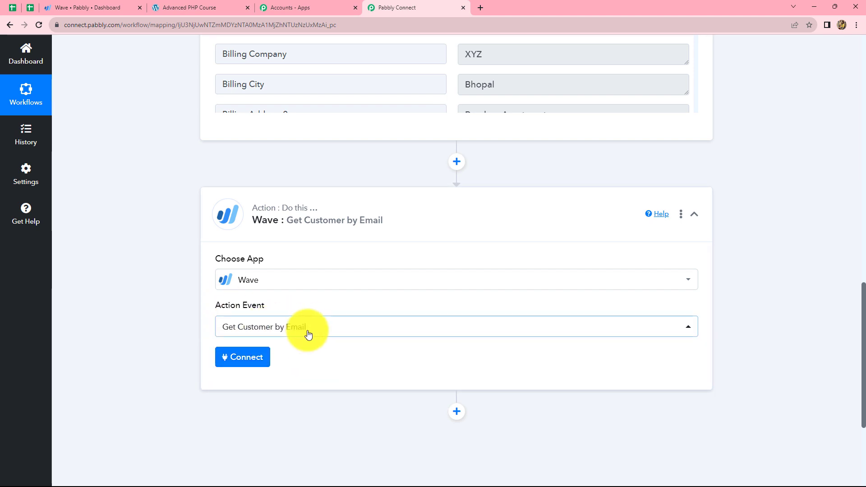
# Add a new Wave connection to the action and allow Pabbly Connect access to the Pabbly business
pyautogui.scroll(4, 407, 253)
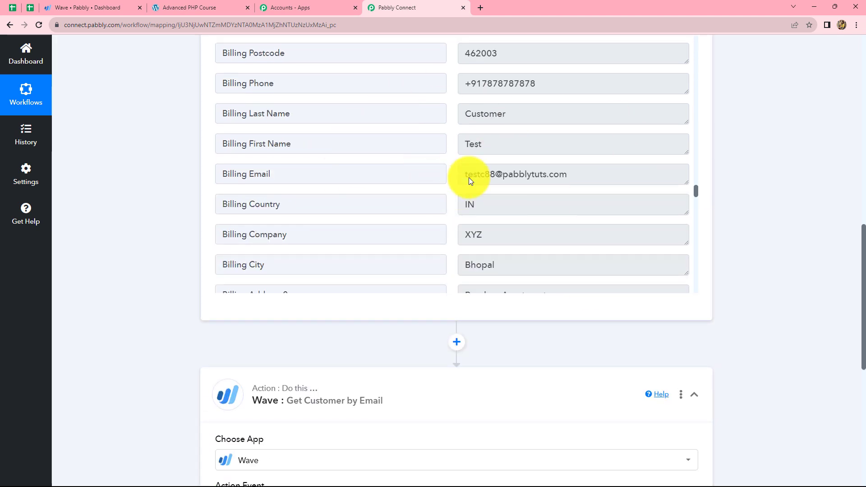
pyautogui.scroll(-7, 564, 237)
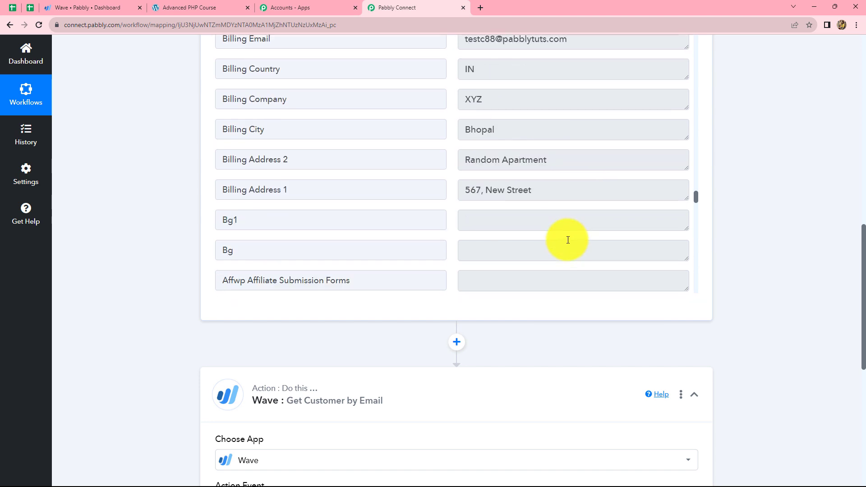
pyautogui.scroll(-7, 706, 242)
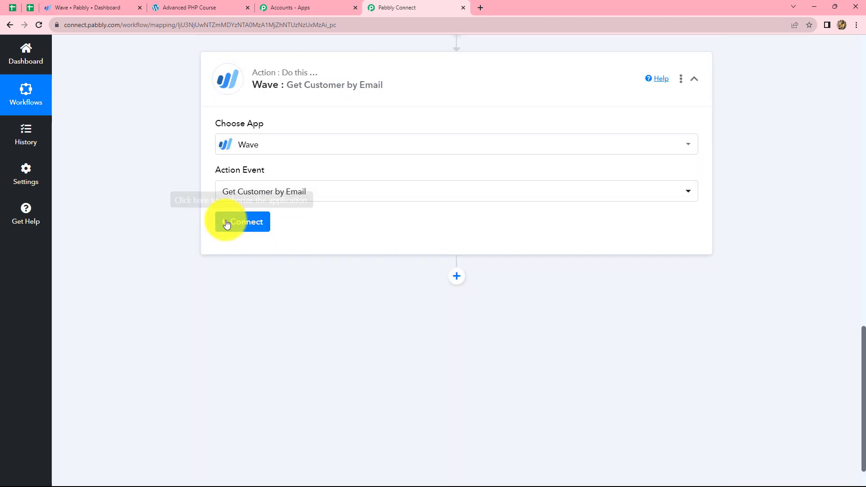
pyautogui.click(227, 223)
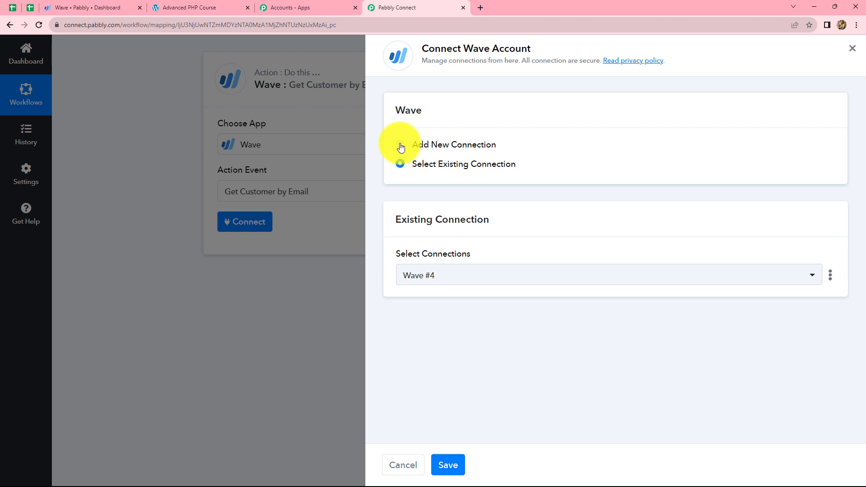
pyautogui.click(400, 145)
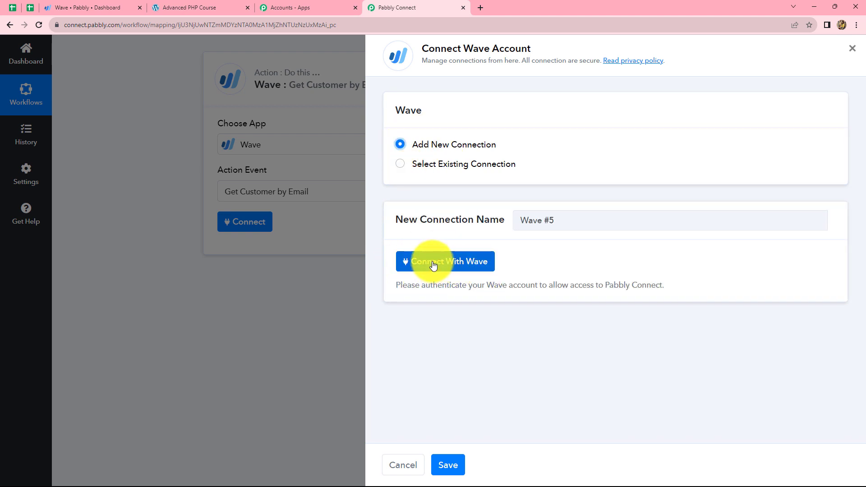
pyautogui.click(433, 265)
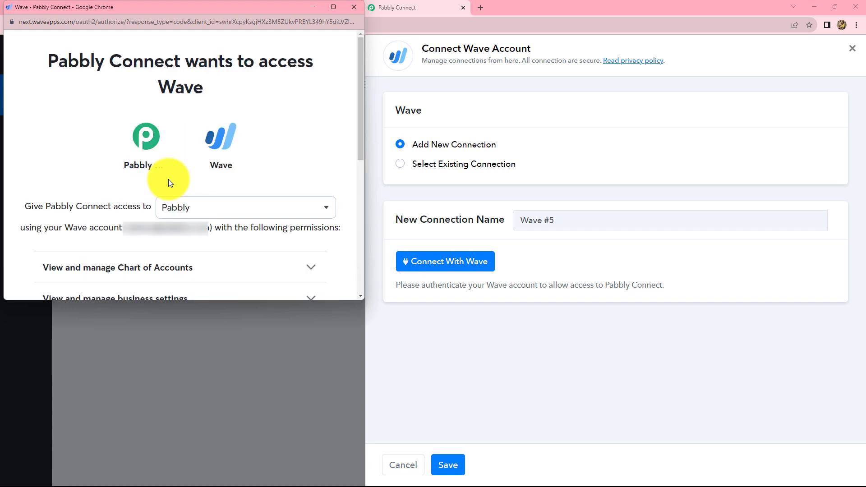
pyautogui.scroll(-6, 168, 180)
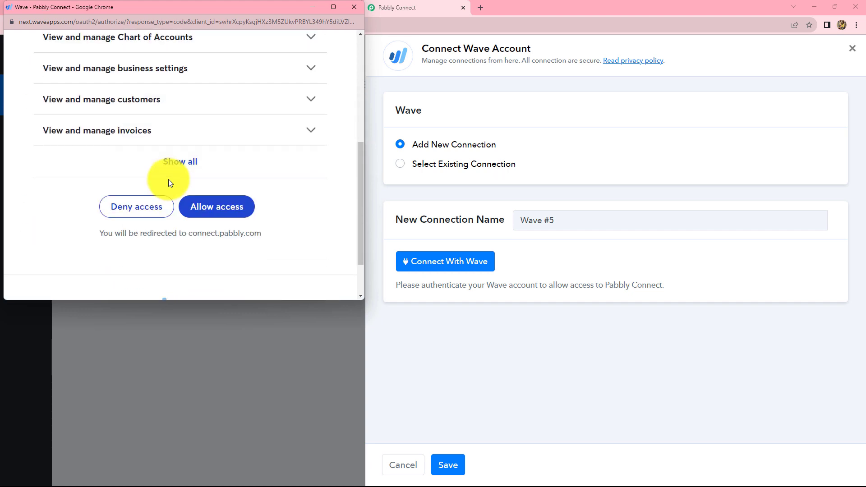
pyautogui.click(229, 149)
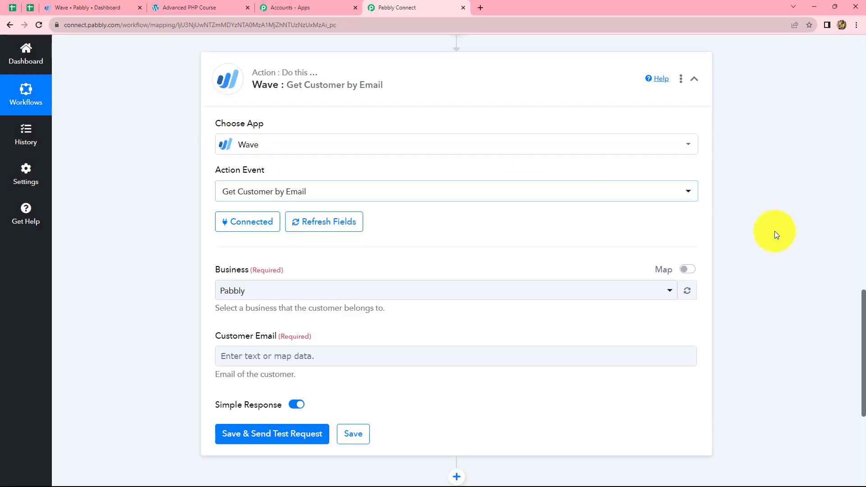
# Check the business in the Wave dashboard and the businesses offered for the customer lookup
pyautogui.scroll(-1, 777, 231)
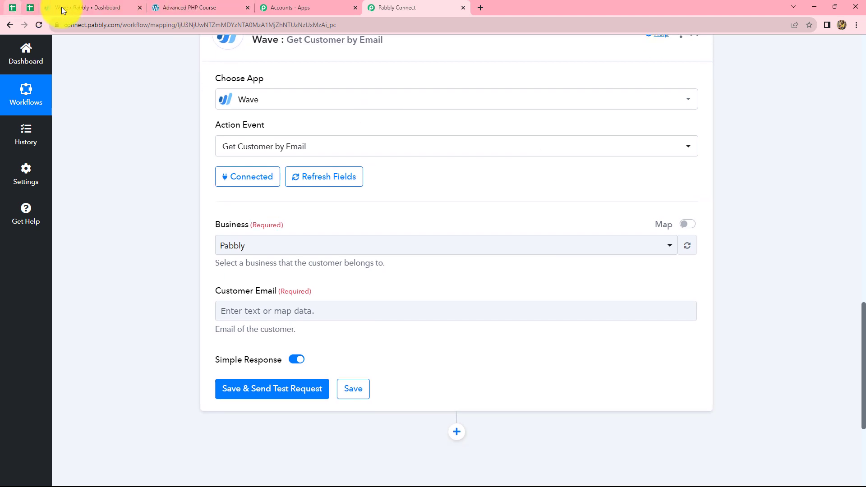
pyautogui.click(61, 7)
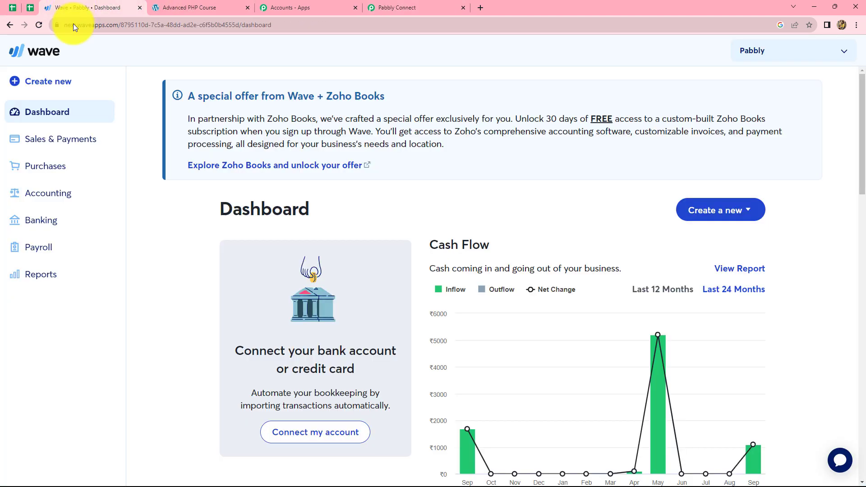
pyautogui.click(377, 4)
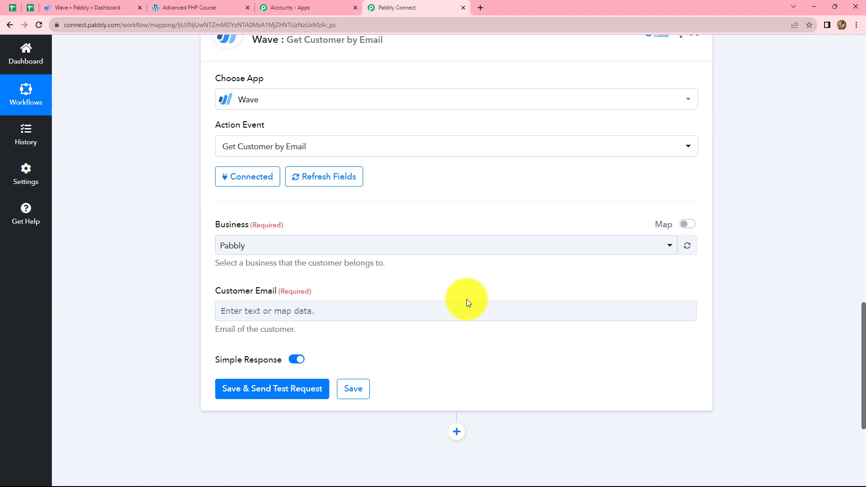
pyautogui.click(290, 306)
pyautogui.scroll(2, 290, 302)
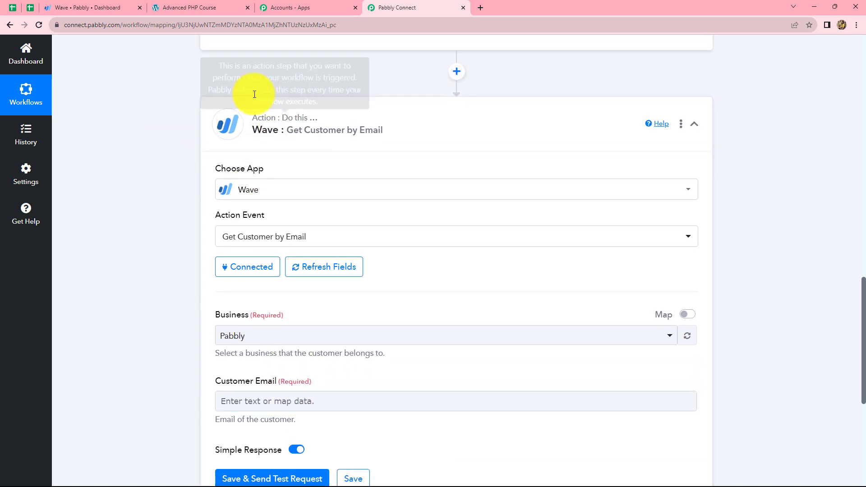
pyautogui.scroll(-3, 387, 250)
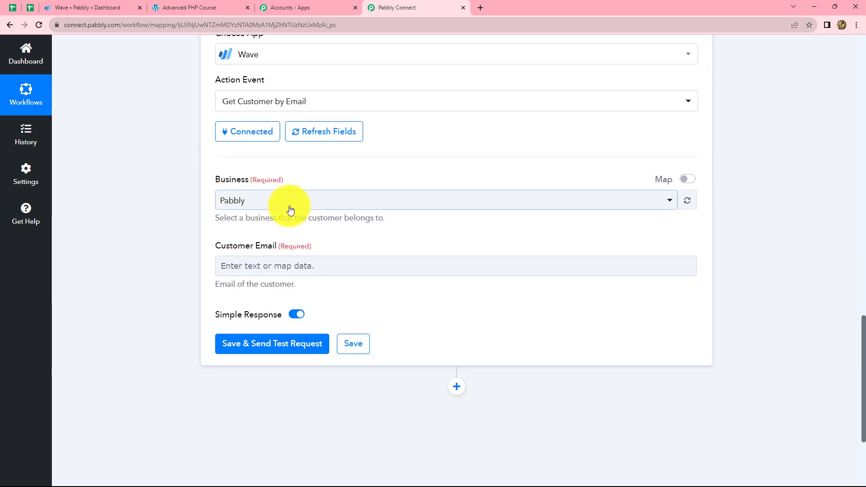
pyautogui.click(276, 202)
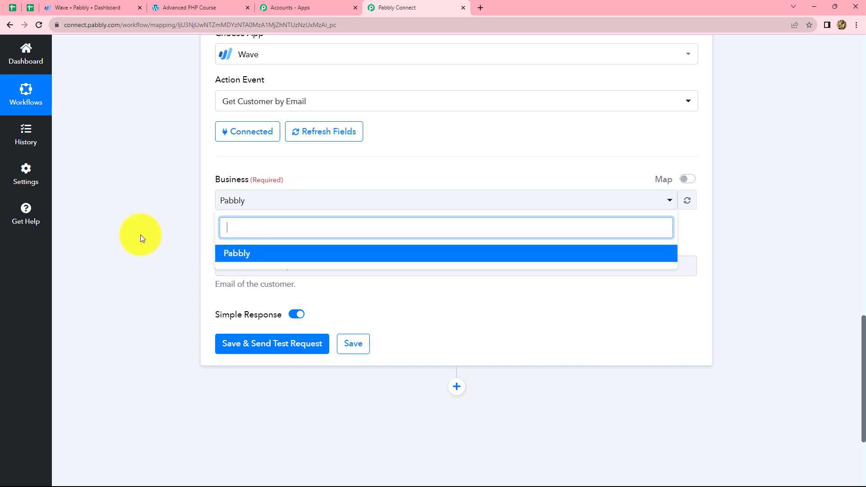
pyautogui.click(139, 235)
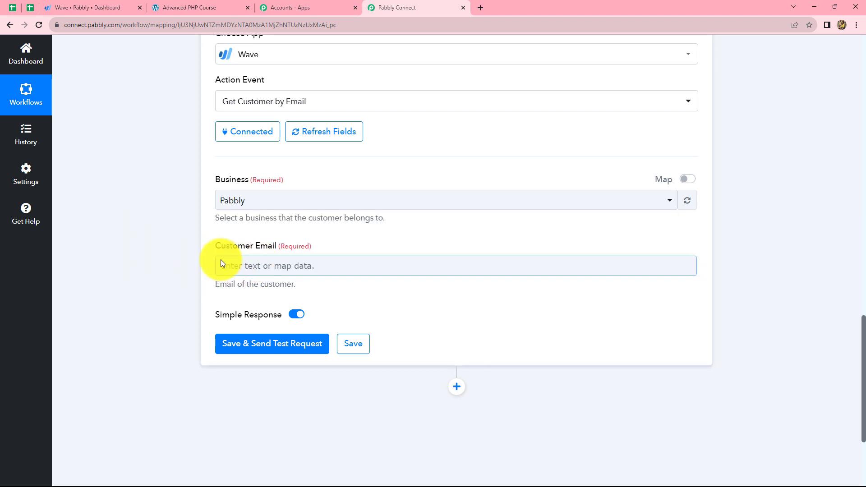
# Map the lookup's customer email to the Billing Email from the WooCommerce order, then save and send a test request
pyautogui.scroll(10, 551, 385)
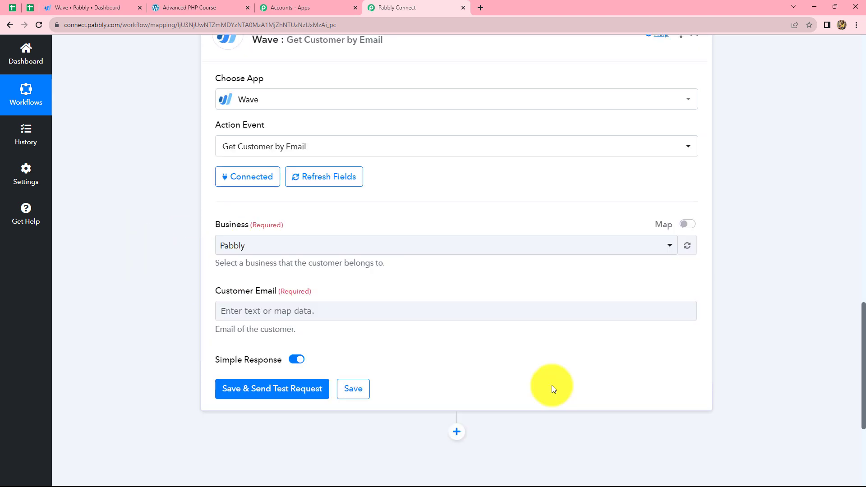
pyautogui.scroll(2, 551, 385)
pyautogui.scroll(-11, 553, 314)
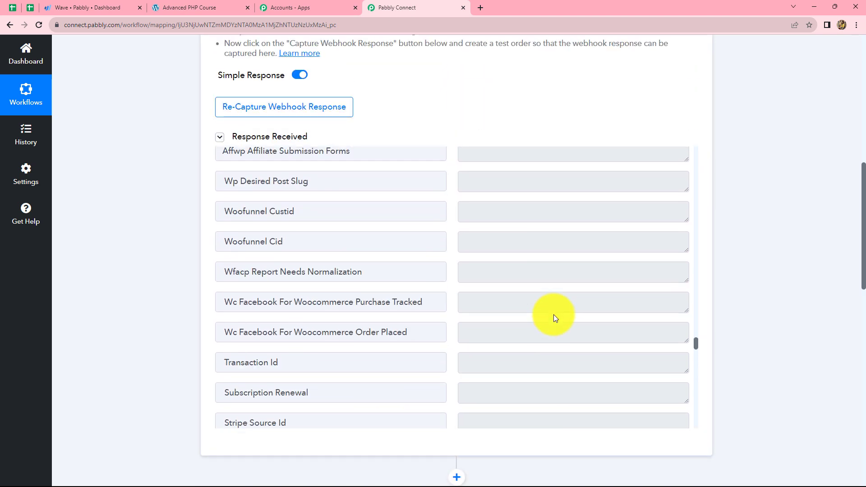
pyautogui.scroll(14, 553, 315)
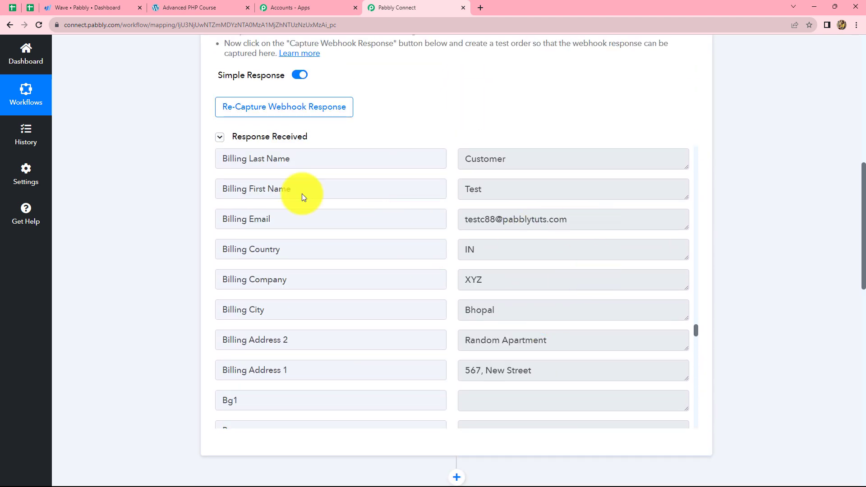
pyautogui.scroll(-7, 794, 412)
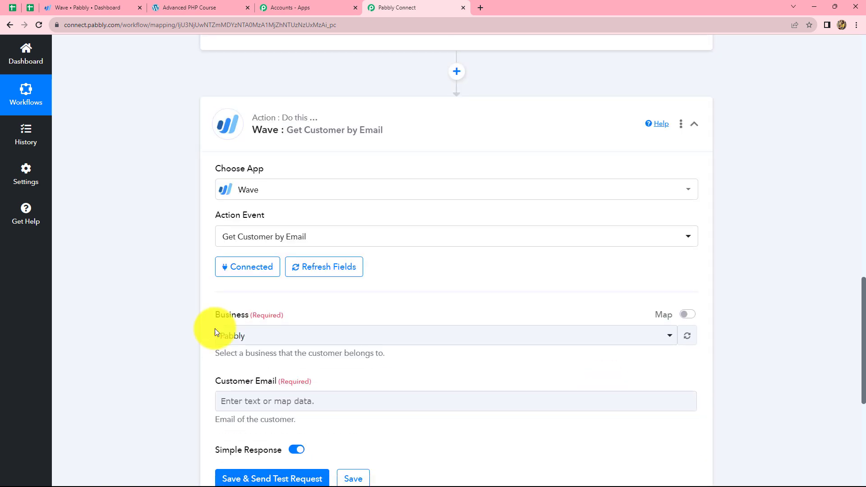
pyautogui.scroll(-2, 366, 414)
pyautogui.click(294, 310)
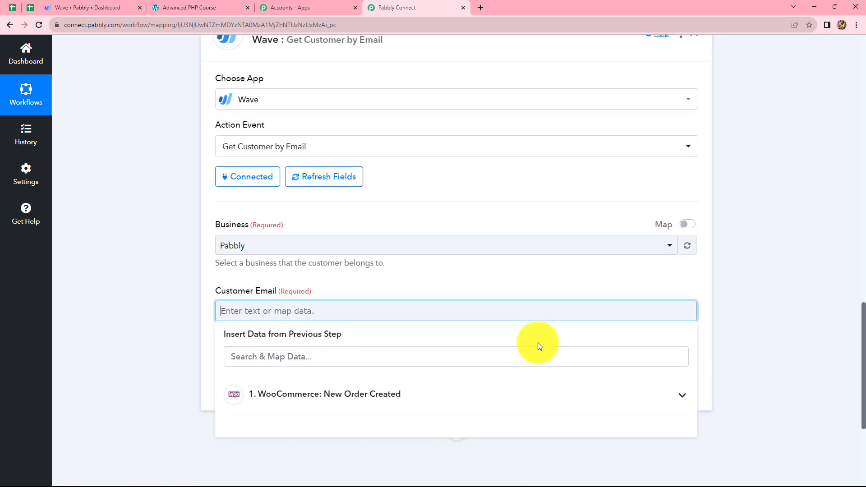
pyautogui.scroll(-3, 794, 325)
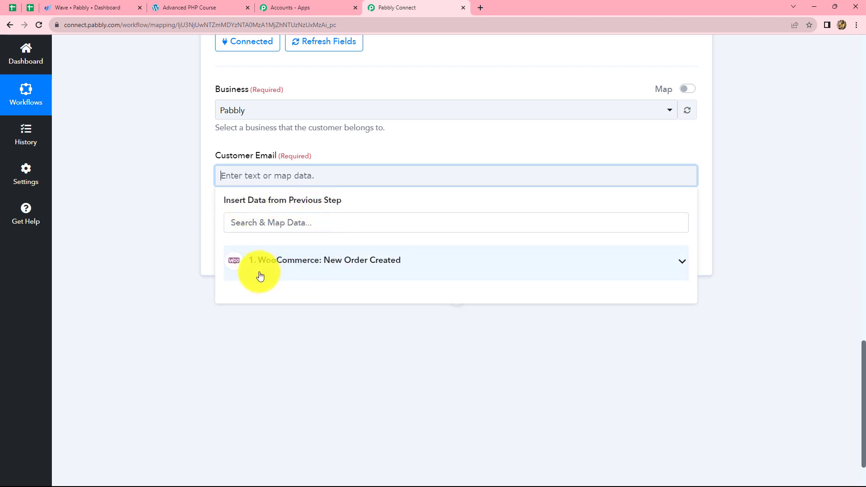
pyautogui.click(303, 263)
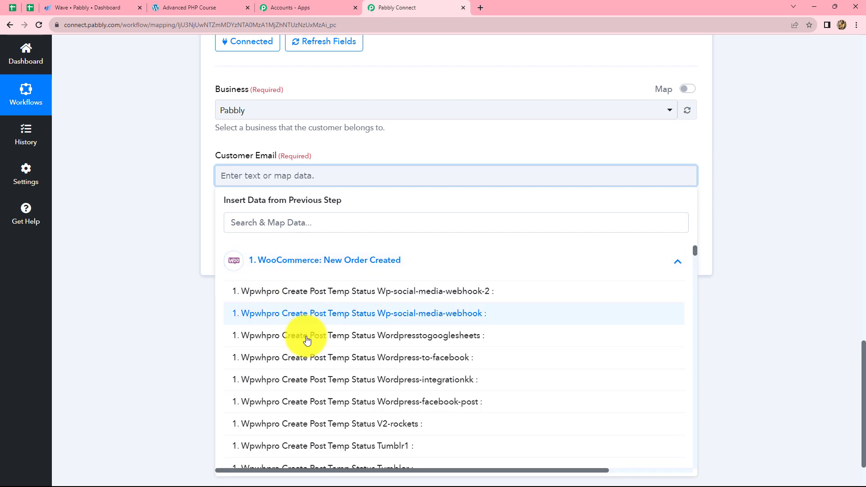
pyautogui.scroll(-3, 334, 362)
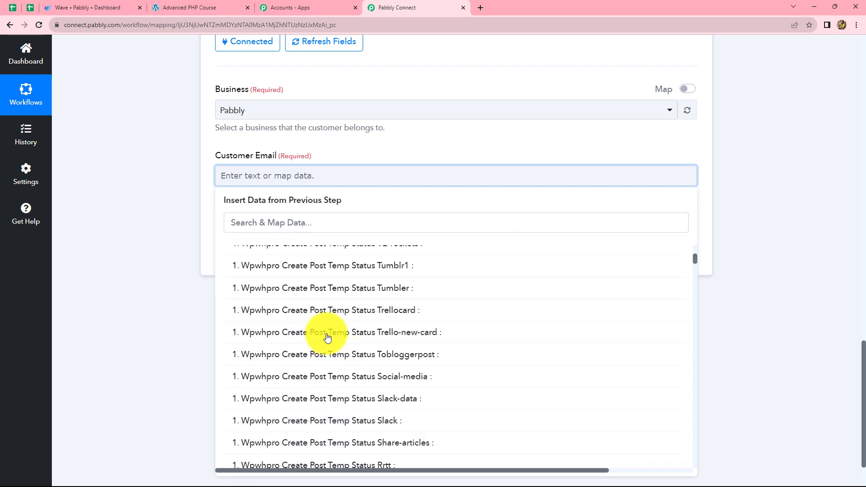
pyautogui.click(266, 221)
pyautogui.write('EMAI')
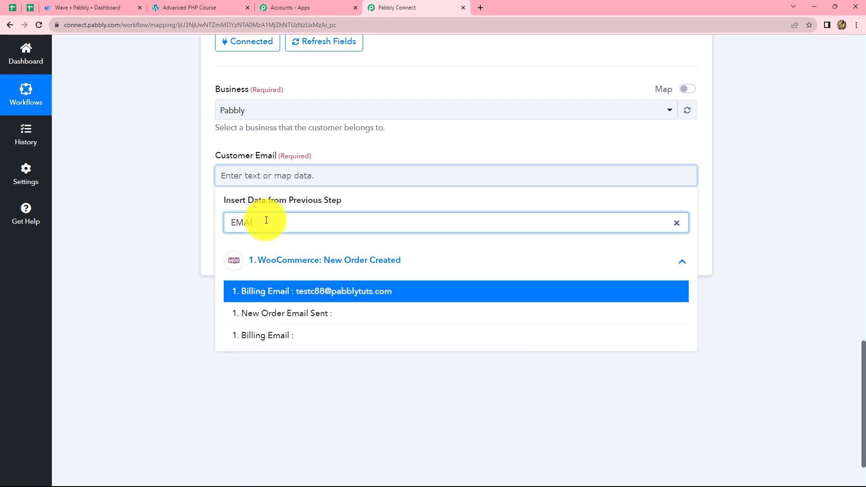
pyautogui.click(394, 291)
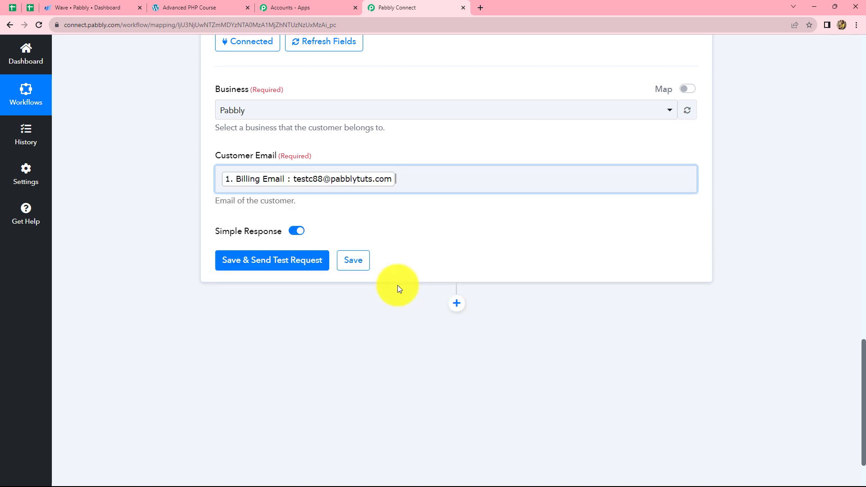
pyautogui.click(758, 197)
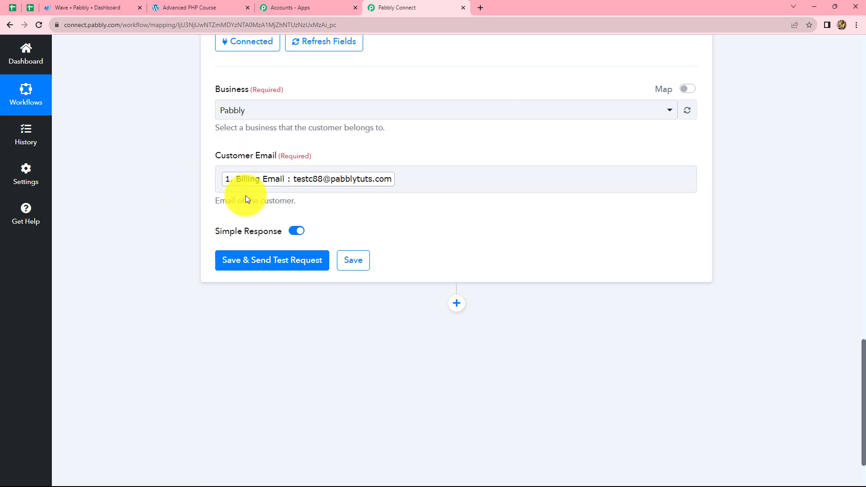
pyautogui.click(276, 266)
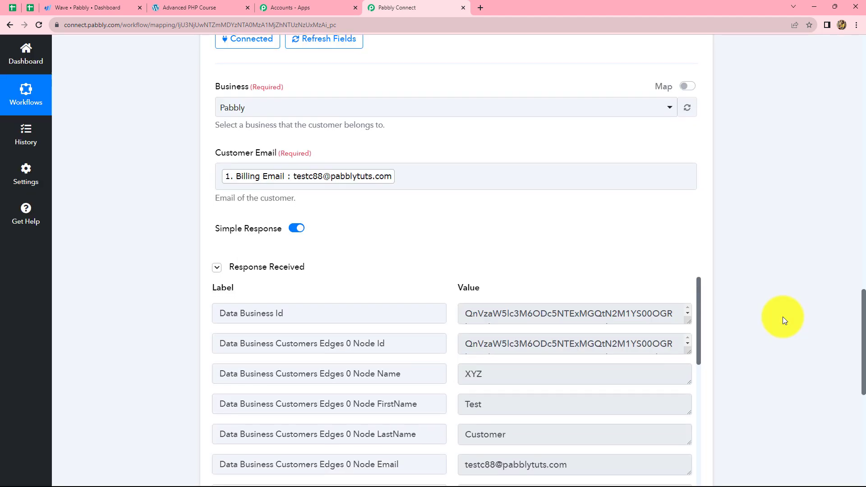
# Examine the business ID and customer node ID in the response received from the Wave customer lookup
pyautogui.scroll(-3, 783, 317)
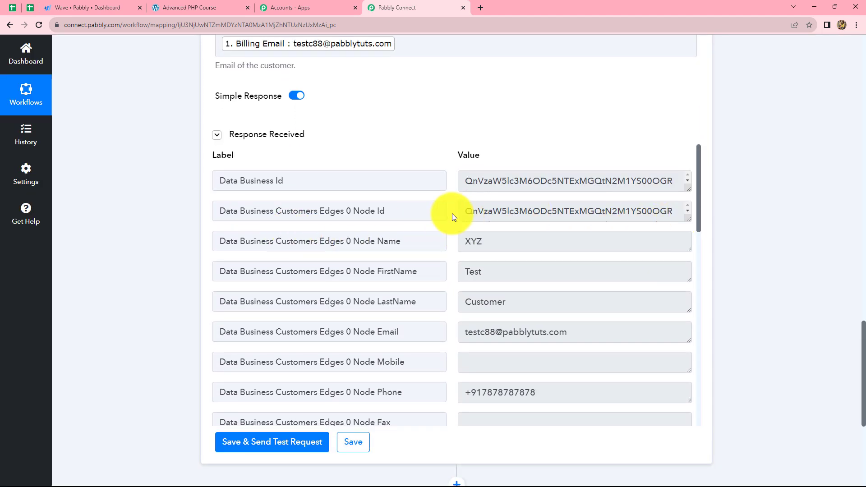
pyautogui.doubleClick(464, 212)
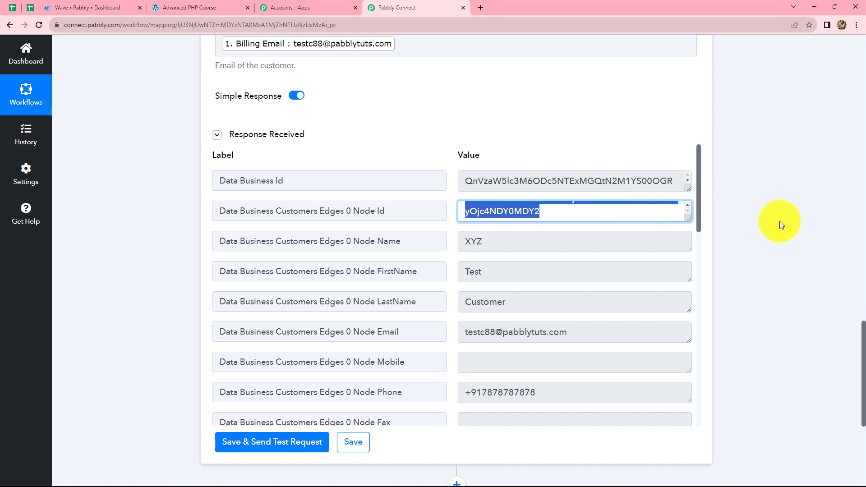
pyautogui.click(780, 221)
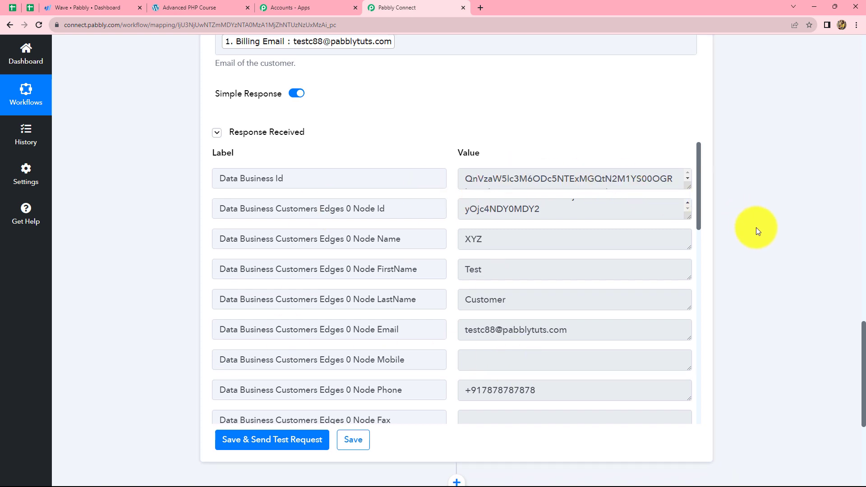
pyautogui.scroll(-4, 756, 229)
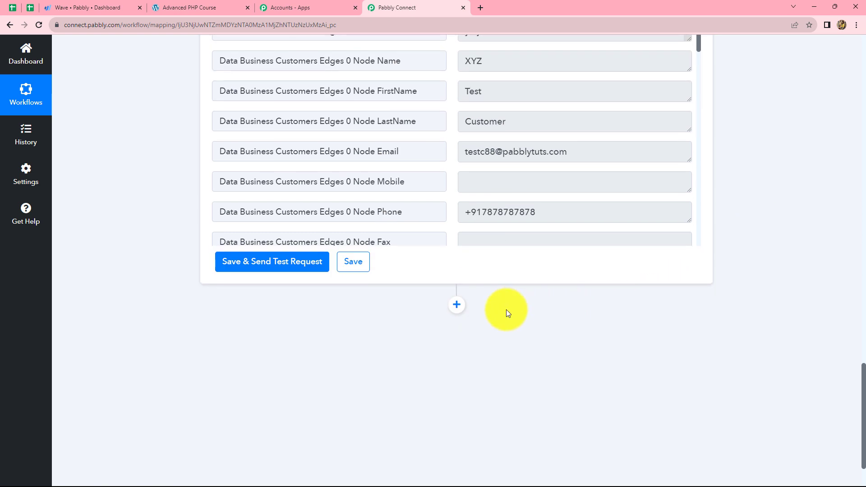
pyautogui.scroll(2, 483, 288)
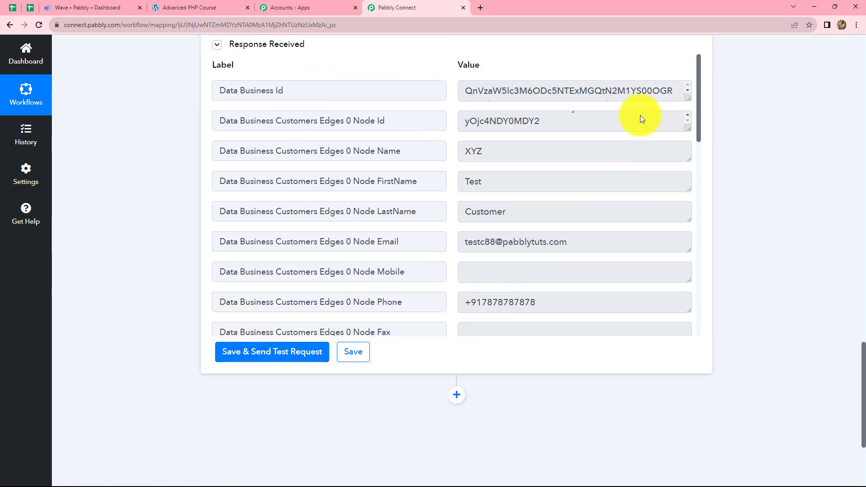
pyautogui.scroll(2, 553, 196)
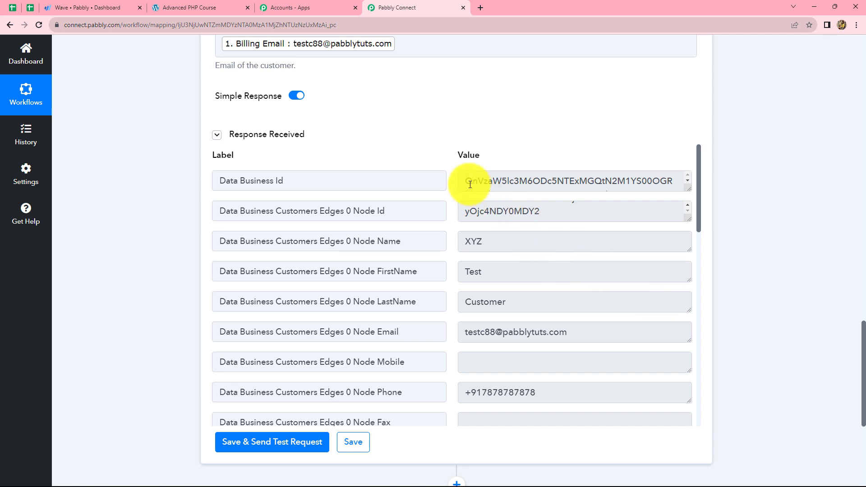
pyautogui.moveTo(464, 181); pyautogui.dragTo(618, 191)
pyautogui.click(625, 190)
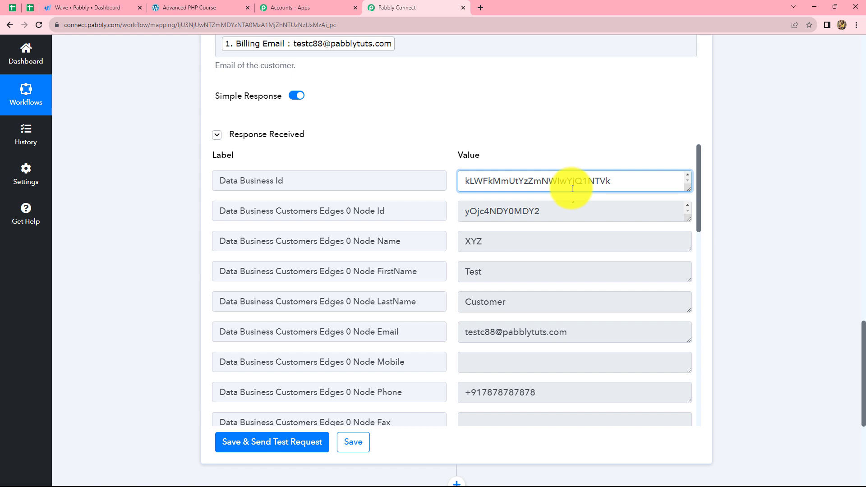
# Add an action step after the Wave customer lookup and set its app to Filter by Pabbly
pyautogui.scroll(-5, 778, 215)
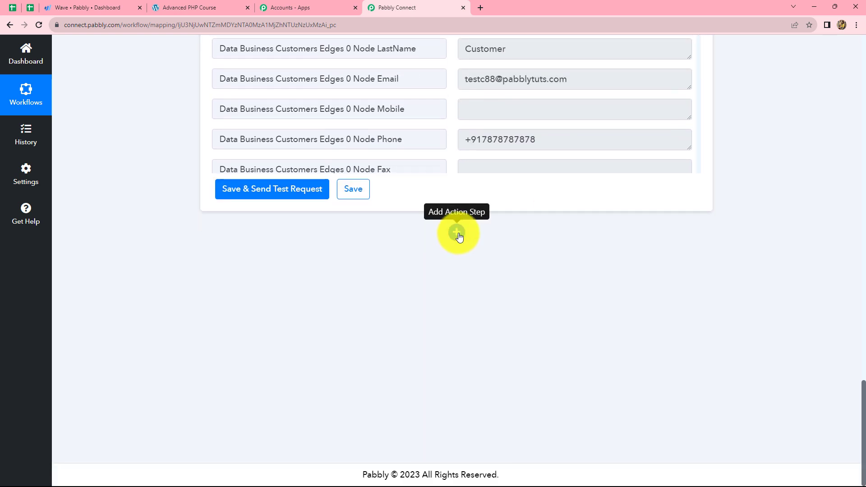
pyautogui.click(456, 233)
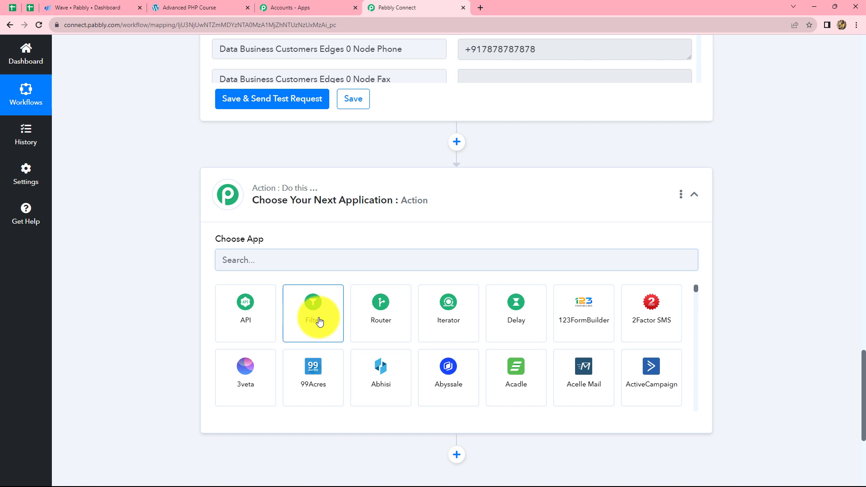
pyautogui.click(319, 321)
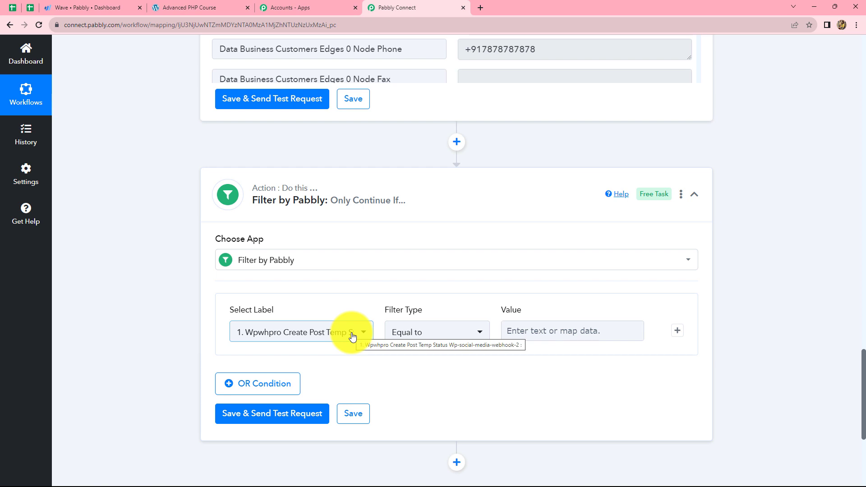
# Set the filter condition to continue only if the Wave lookup's Data Business Customers Edges 0 Node Id exists
pyautogui.click(352, 334)
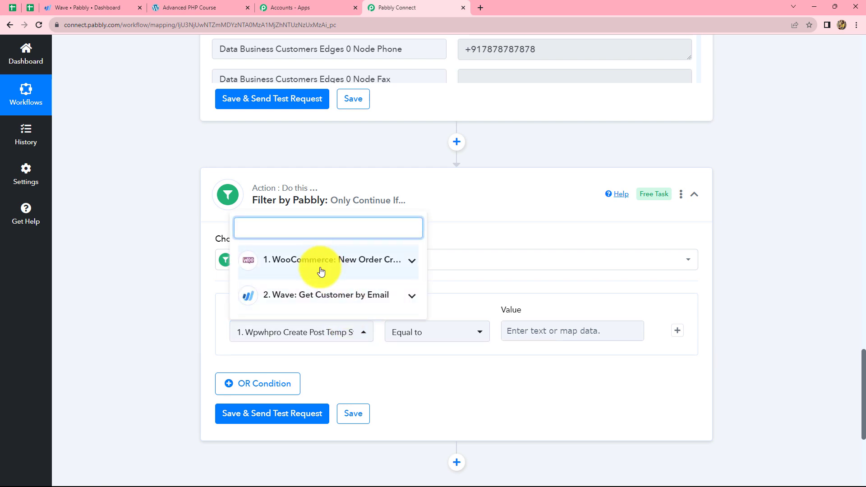
pyautogui.click(322, 301)
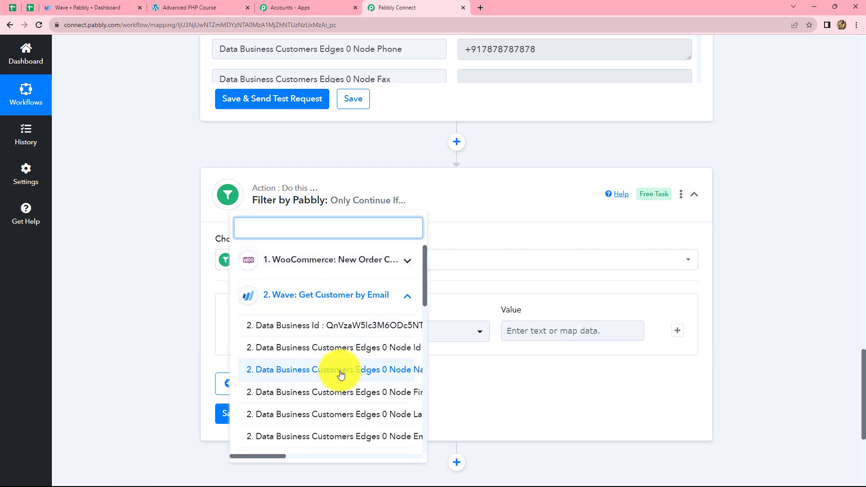
pyautogui.click(303, 349)
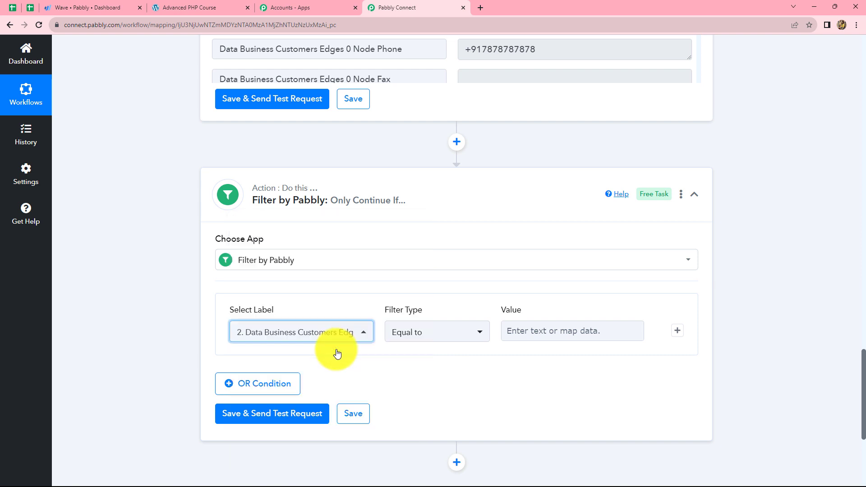
pyautogui.click(428, 334)
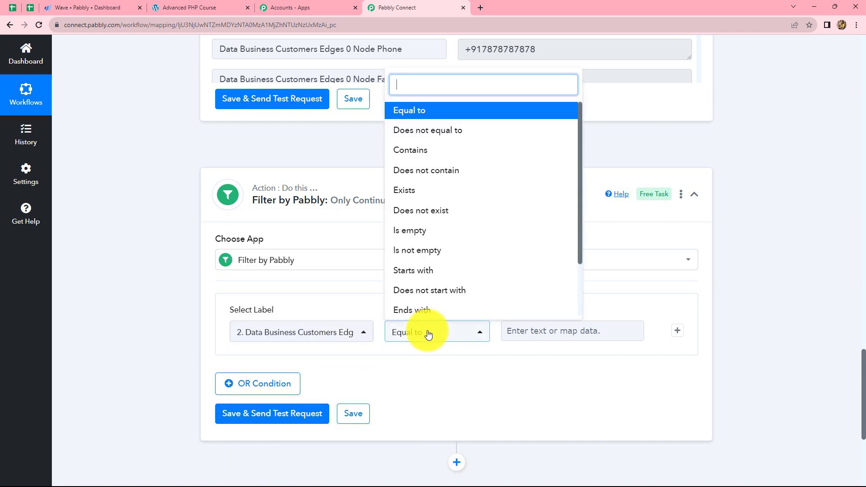
pyautogui.click(411, 187)
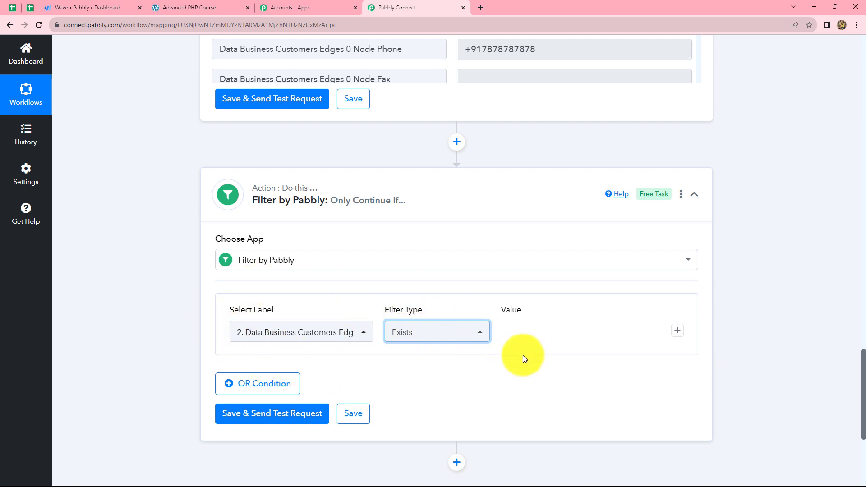
pyautogui.scroll(-2, 326, 364)
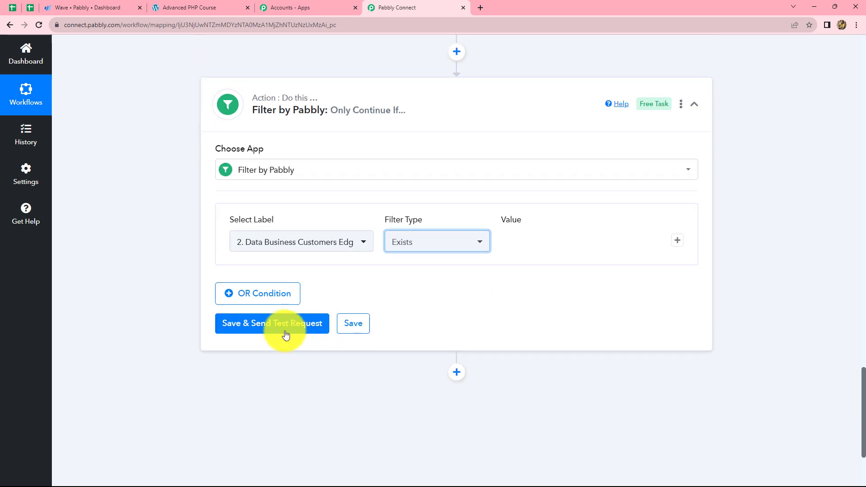
# Save the filter condition and send a test request to check it against the Wave customer lookup
pyautogui.click(258, 325)
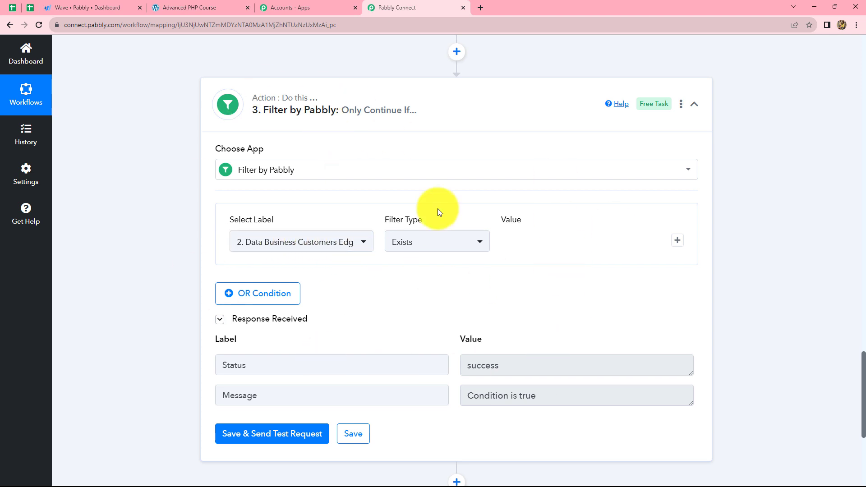
pyautogui.scroll(-3, 787, 254)
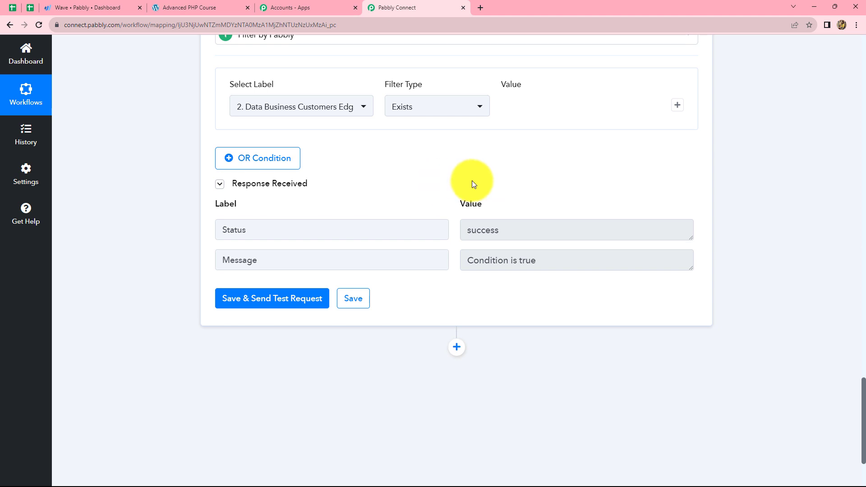
pyautogui.scroll(-3, 508, 186)
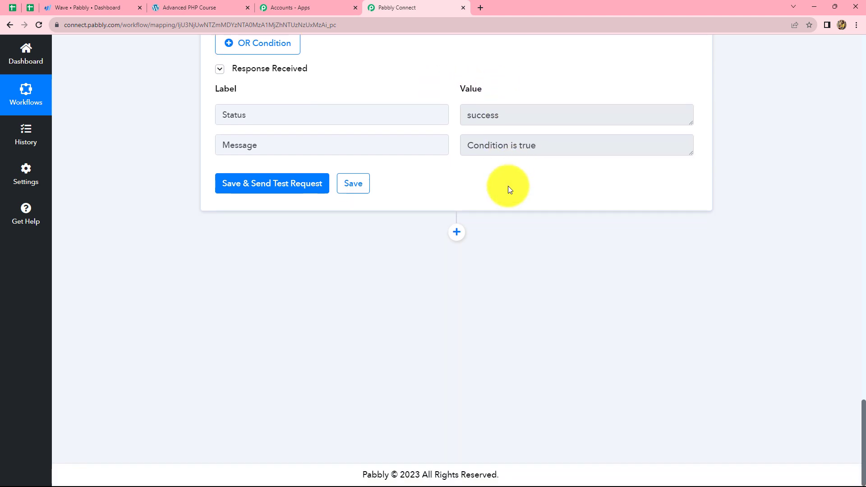
# Add an action step after the filter using Wave with the event Create Transaction (with Line Items)
pyautogui.click(456, 233)
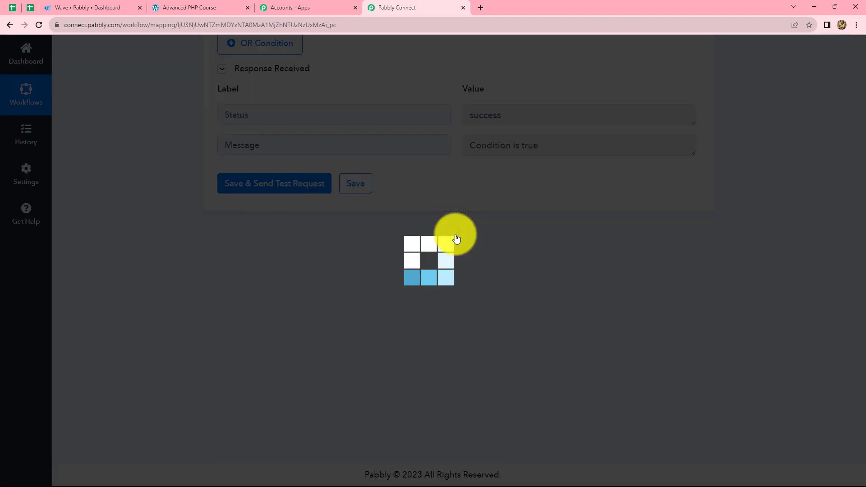
pyautogui.click(247, 351)
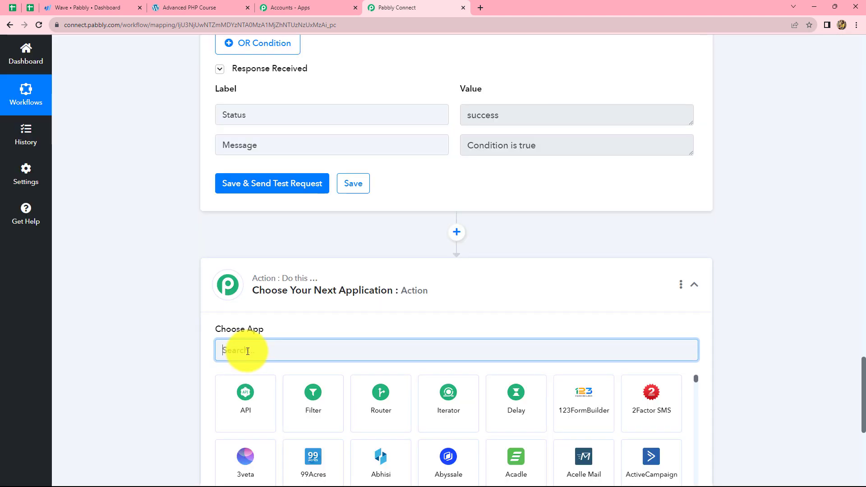
pyautogui.write('wAV')
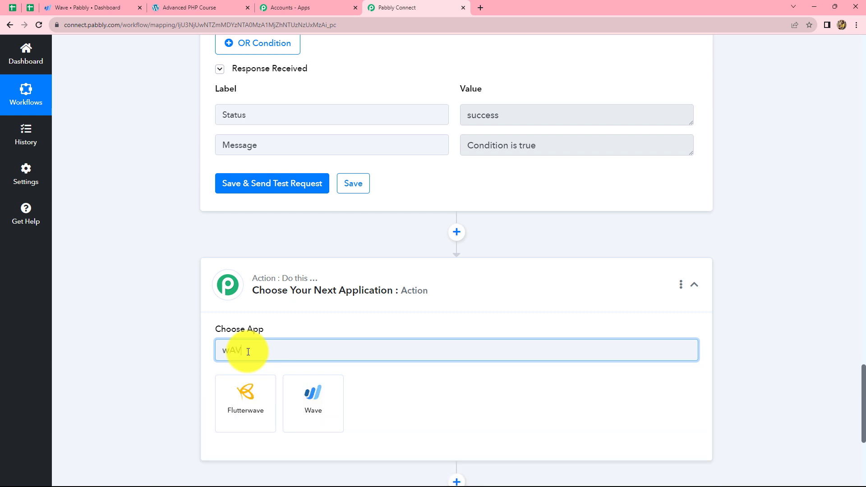
pyautogui.click(334, 398)
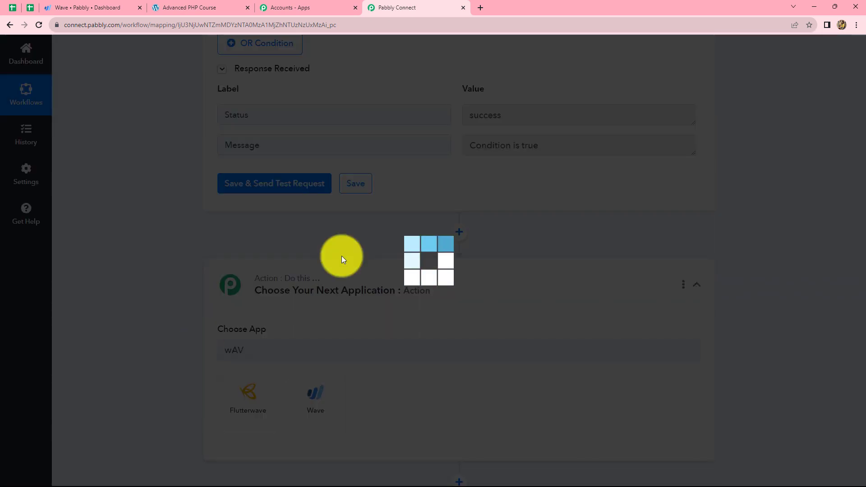
pyautogui.click(265, 406)
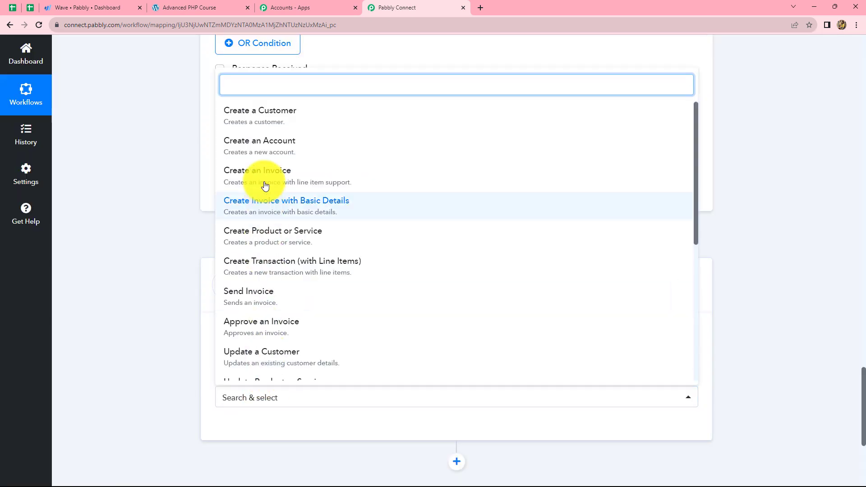
pyautogui.click(306, 271)
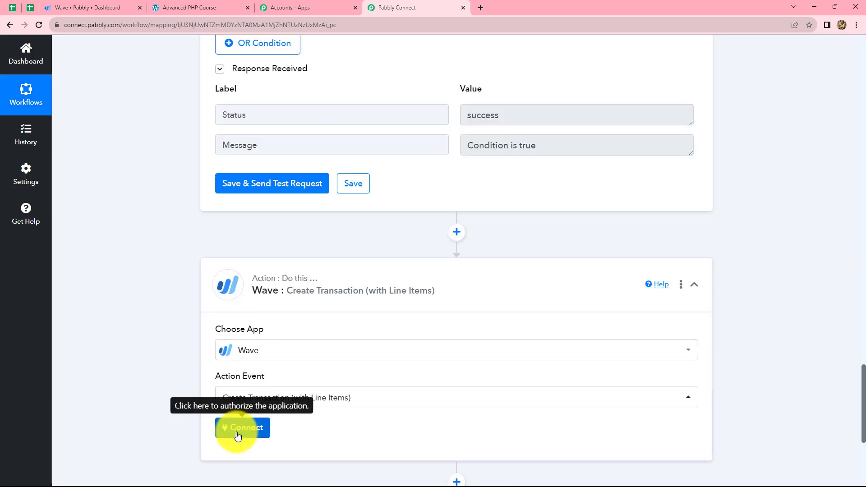
# Connect the transaction step to Wave with the existing connection Wave #5 and save it
pyautogui.click(237, 433)
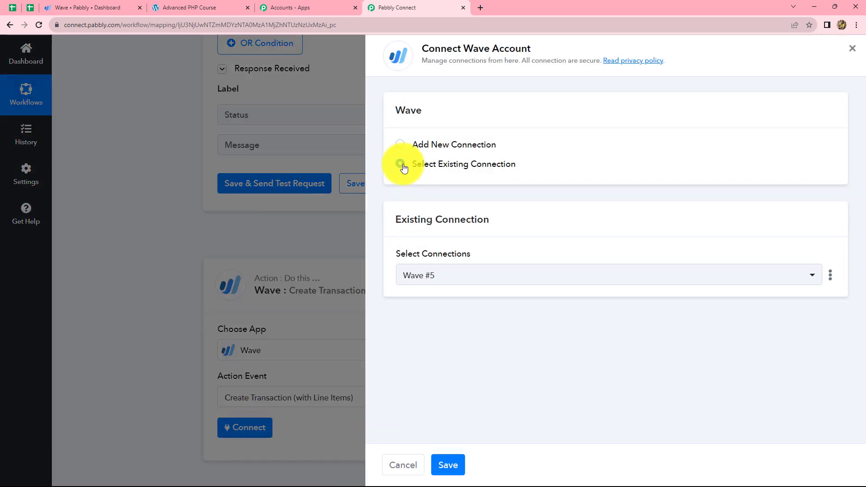
pyautogui.click(400, 164)
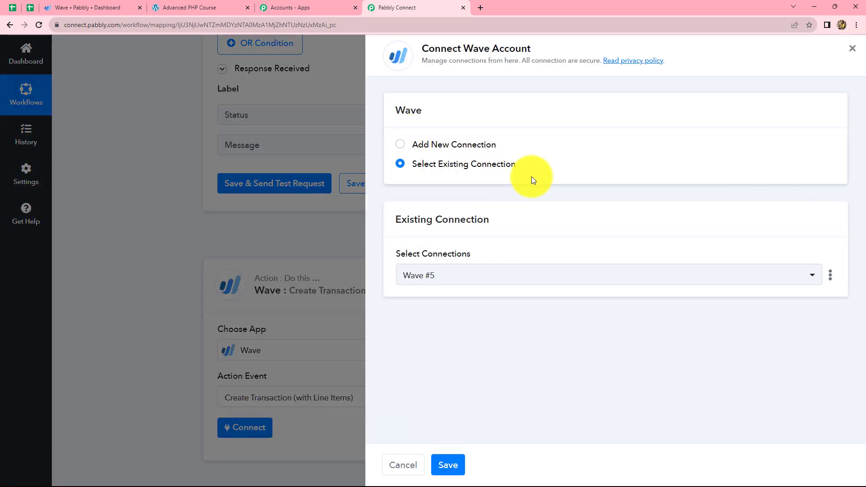
pyautogui.click(447, 467)
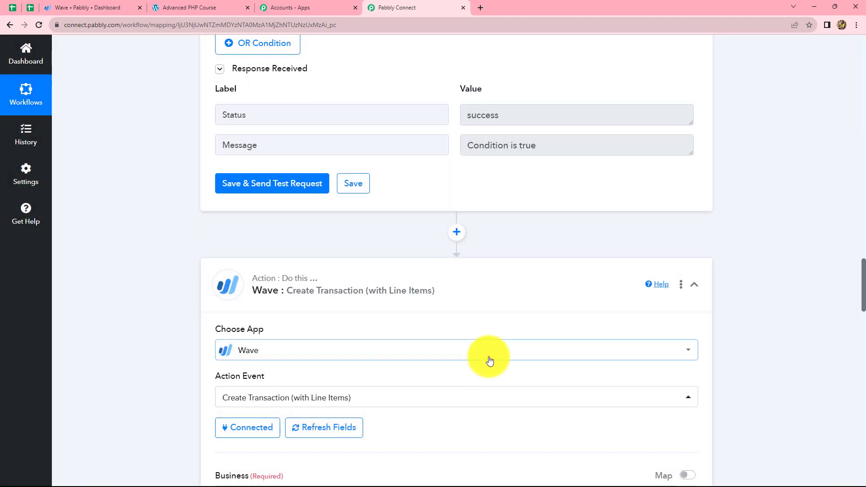
# Select Pabbly as the business for the Wave transaction
pyautogui.scroll(-11, 489, 360)
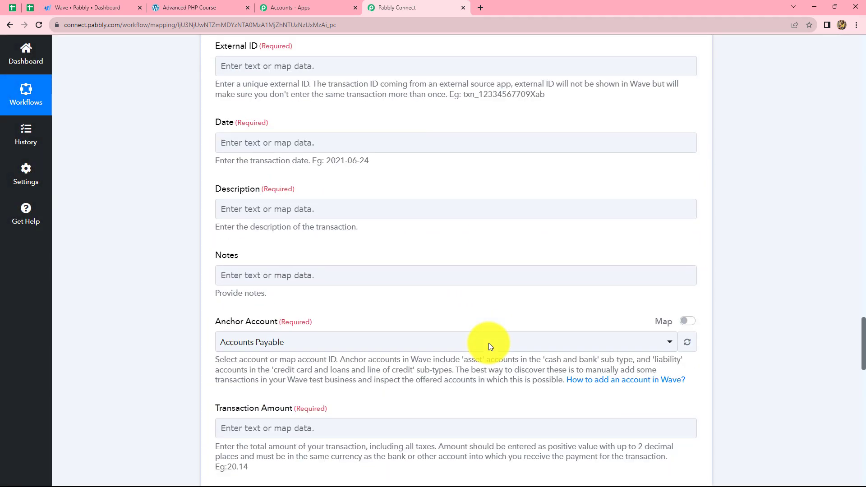
pyautogui.scroll(-3, 488, 346)
pyautogui.scroll(5, 490, 346)
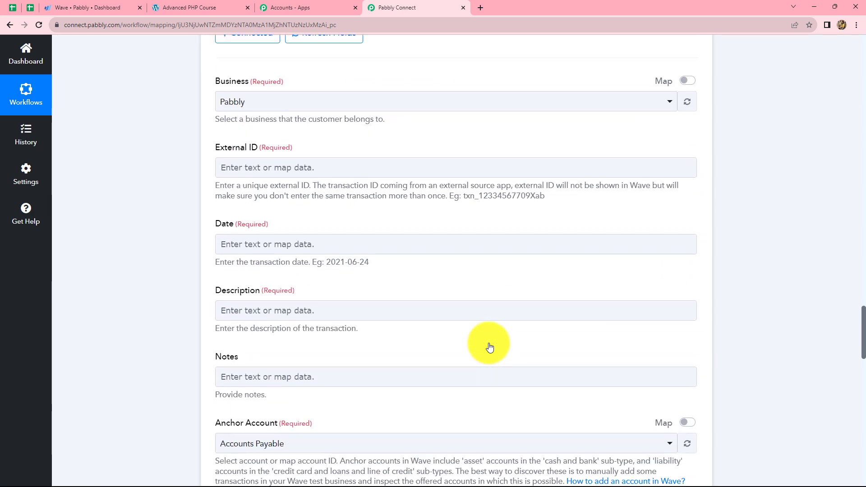
pyautogui.scroll(4, 489, 346)
pyautogui.scroll(-3, 483, 332)
pyautogui.click(247, 137)
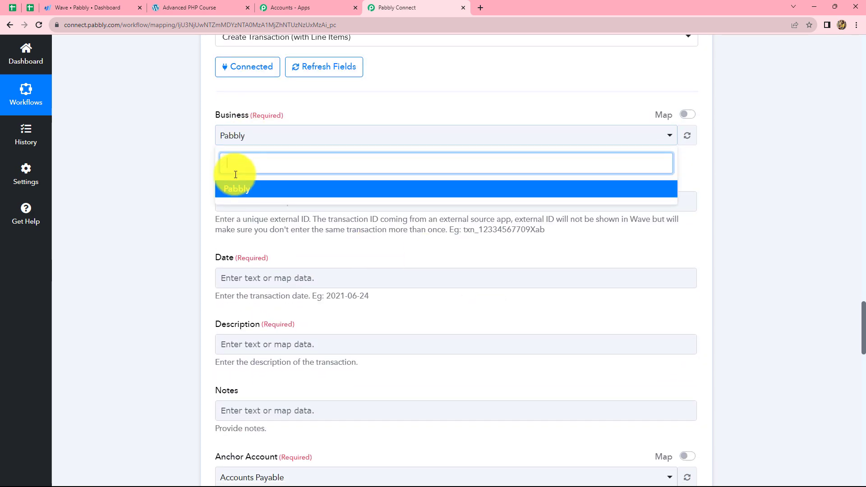
pyautogui.click(220, 189)
# Map the transaction's External ID to the Order Key from the WooCommerce order
pyautogui.scroll(-2, 234, 172)
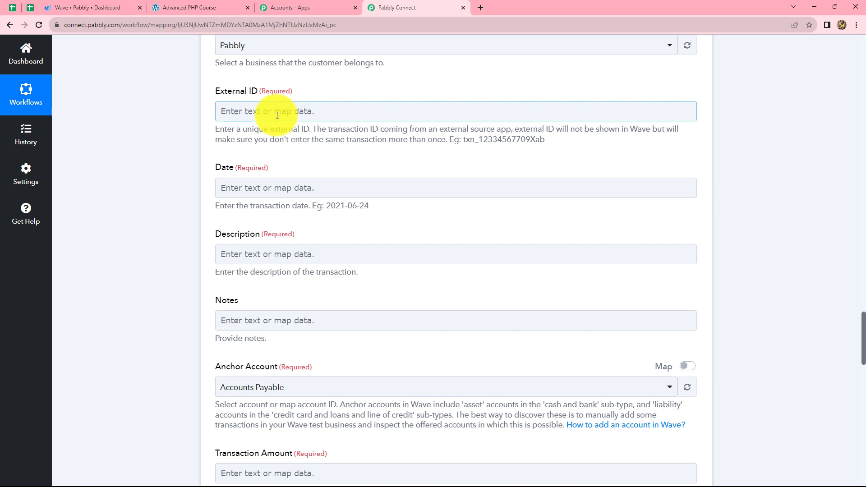
pyautogui.scroll(1, 277, 116)
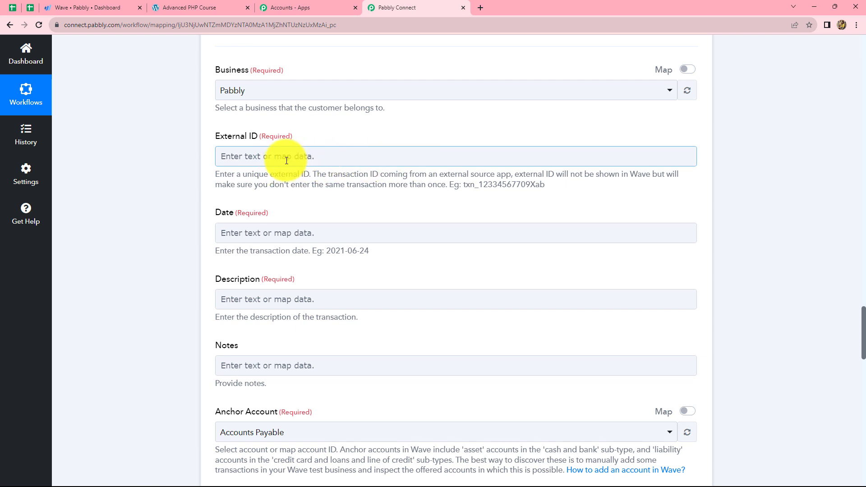
pyautogui.click(288, 159)
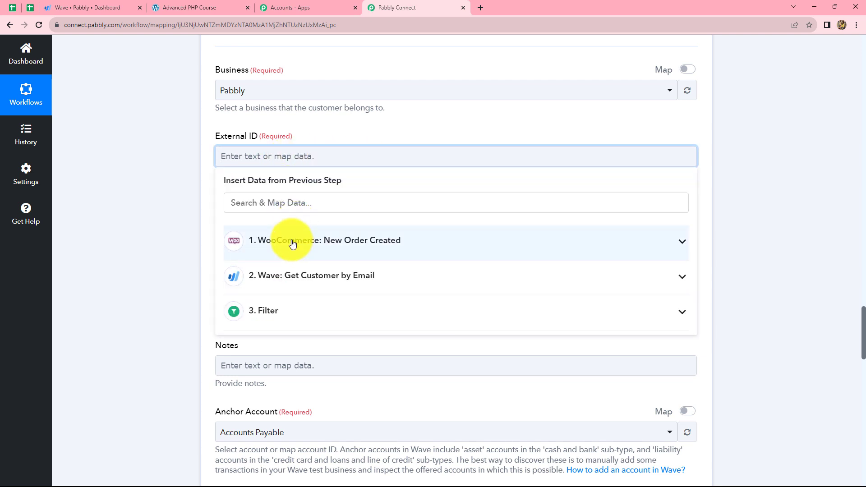
pyautogui.write('ORDER')
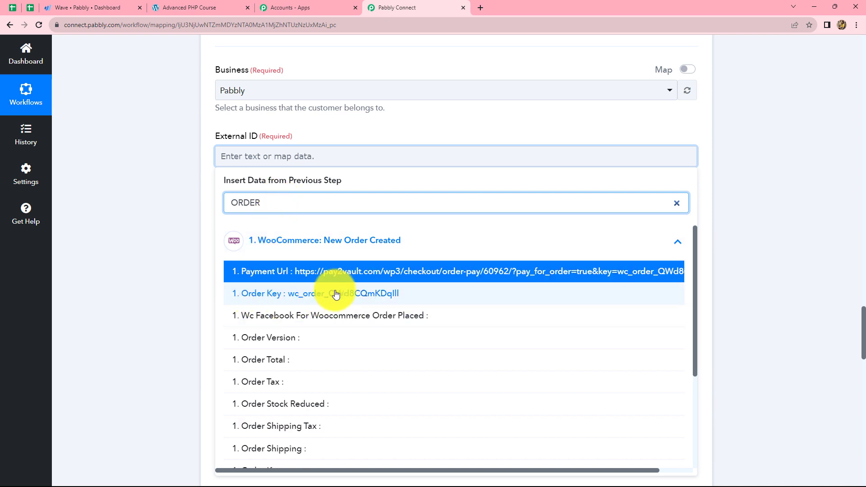
pyautogui.click(360, 296)
pyautogui.click(745, 226)
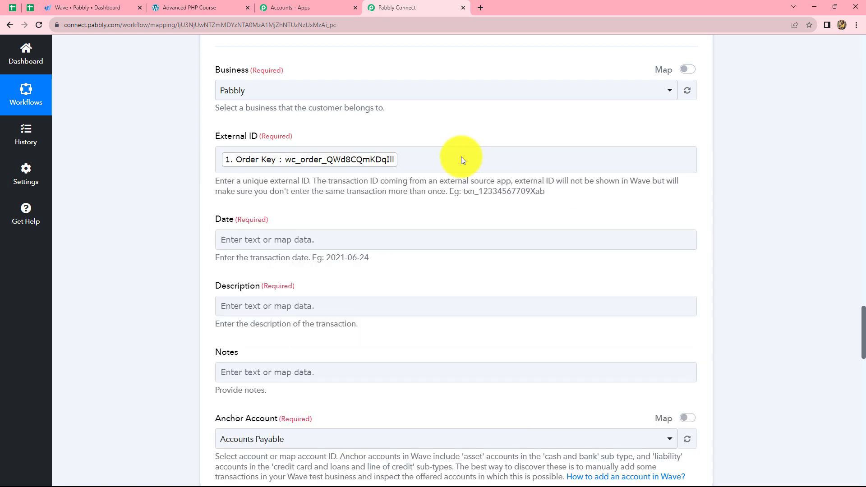
# Compare the transaction Date field's example format with the date fields available in the WooCommerce order data
pyautogui.scroll(-3, 451, 153)
pyautogui.scroll(3, 329, 166)
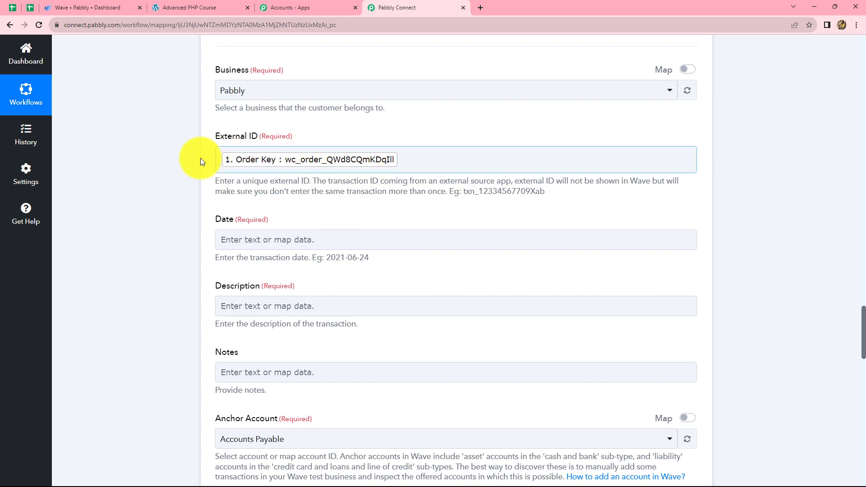
pyautogui.scroll(-2, 478, 174)
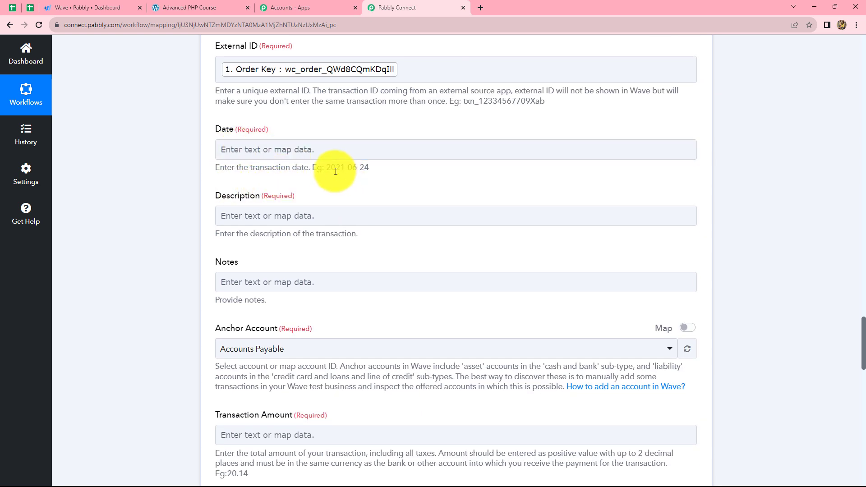
pyautogui.moveTo(327, 167); pyautogui.dragTo(366, 168)
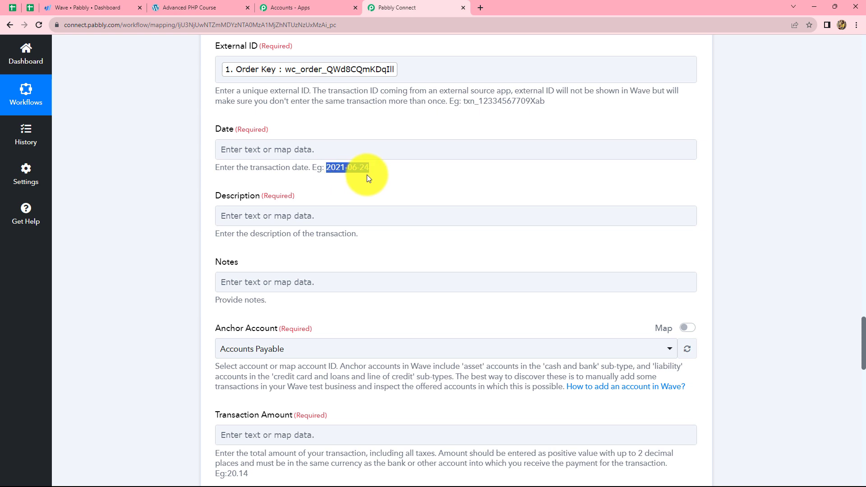
pyautogui.click(372, 161)
pyautogui.scroll(-1, 315, 136)
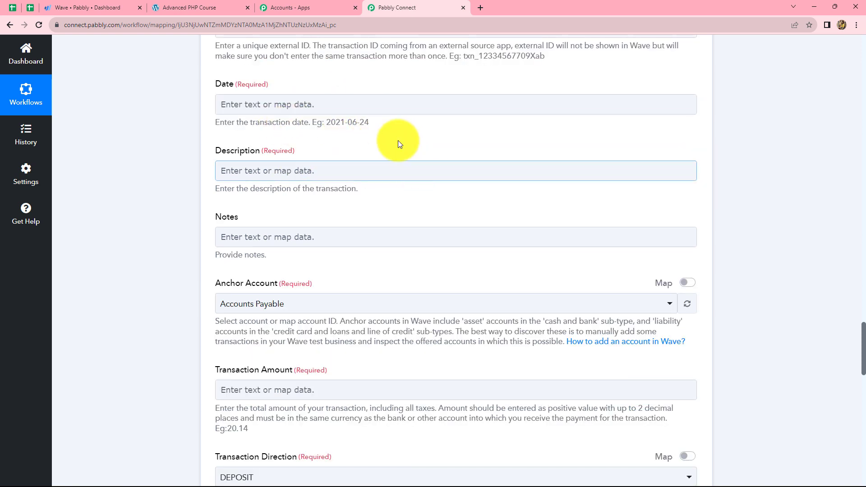
pyautogui.click(379, 99)
pyautogui.click(329, 189)
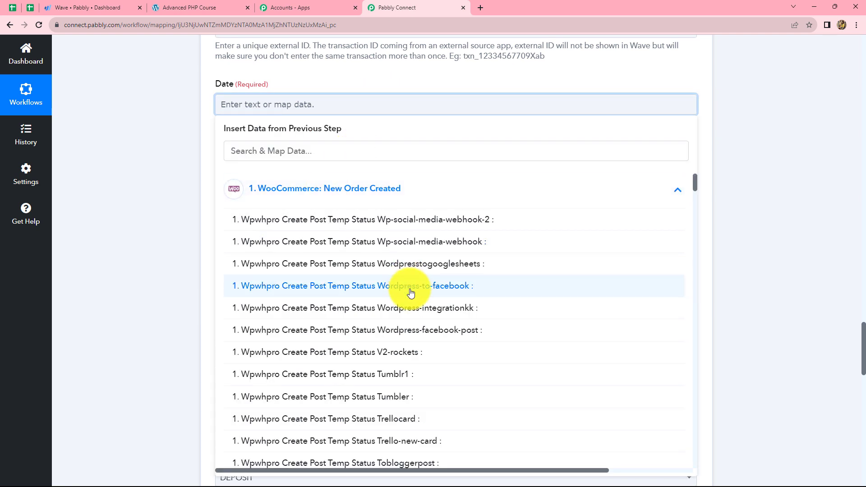
pyautogui.click(283, 154)
pyautogui.write('DATE')
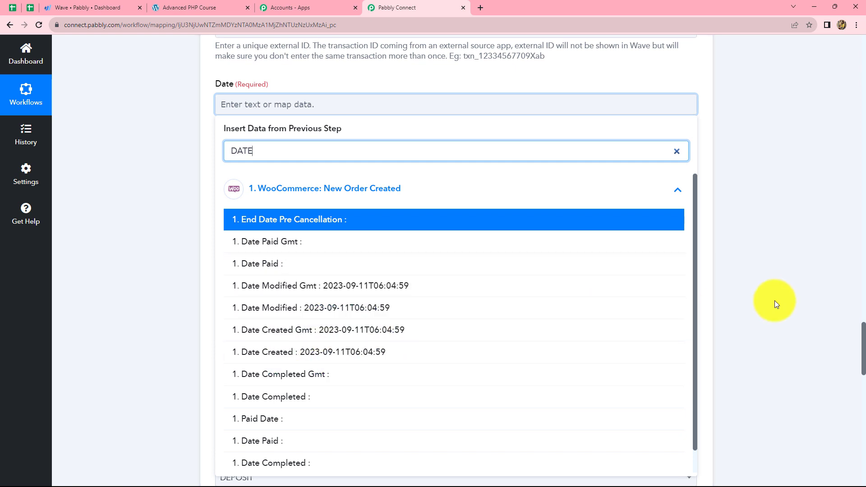
pyautogui.click(775, 300)
# Insert an action step between the filter and the Wave transaction, with Date/Time Formatter by Pabbly as its app
pyautogui.scroll(10, 772, 299)
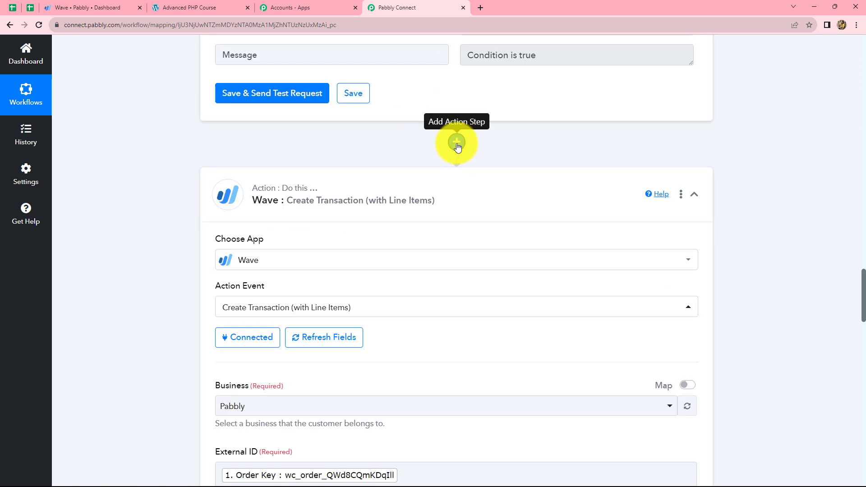
pyautogui.click(456, 143)
pyautogui.write('Date')
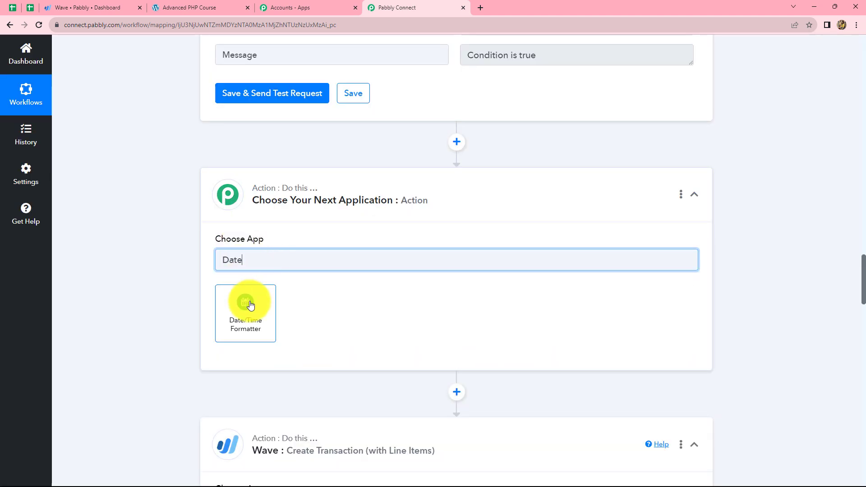
pyautogui.click(250, 304)
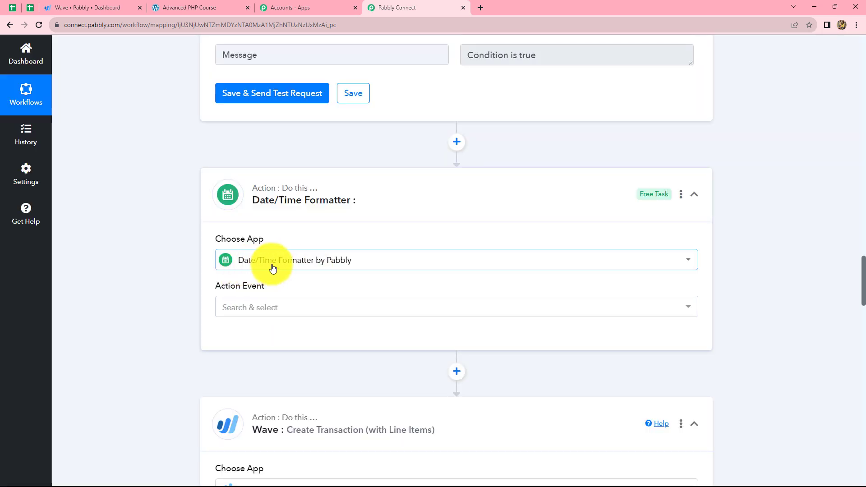
pyautogui.click(274, 200)
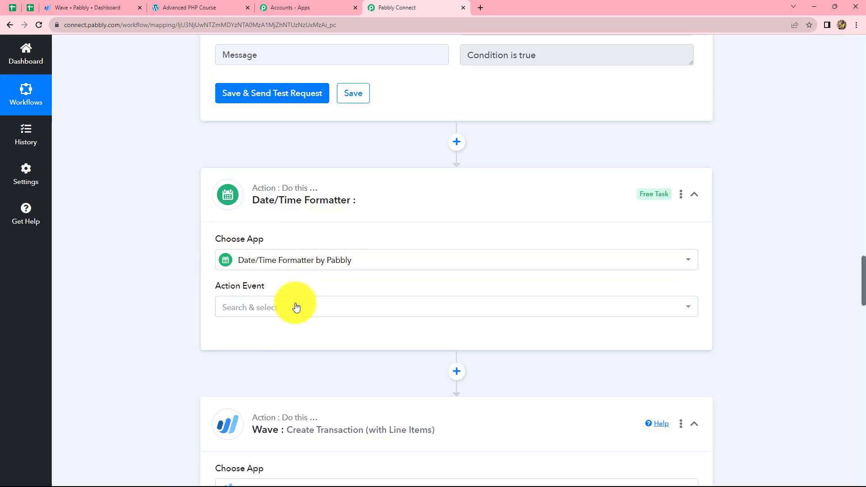
# Set the formatter's action event to Format Date Only and connect it
pyautogui.click(277, 312)
pyautogui.click(274, 312)
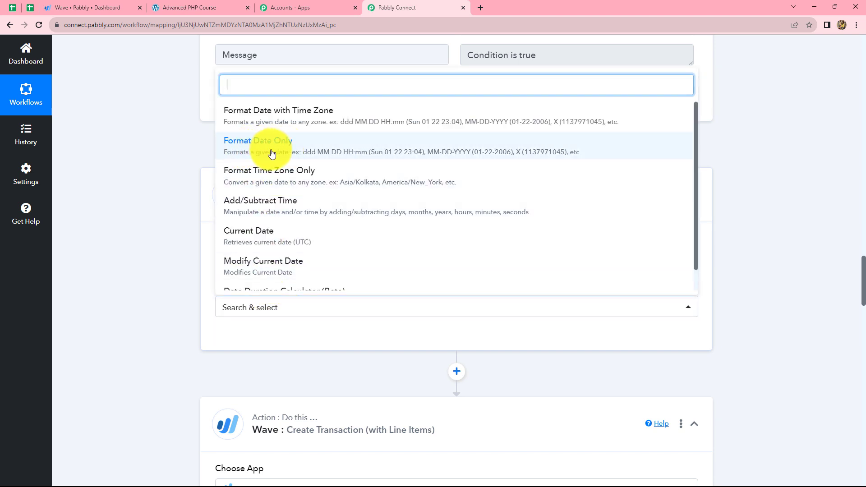
pyautogui.click(256, 150)
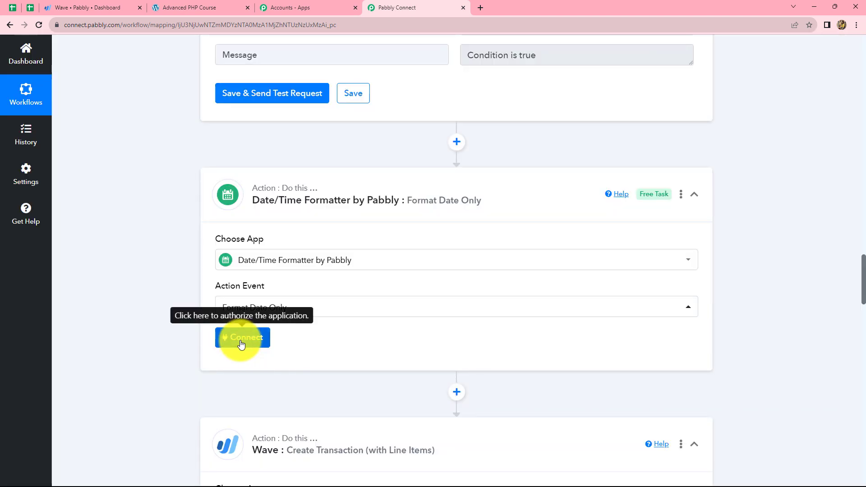
pyautogui.click(242, 339)
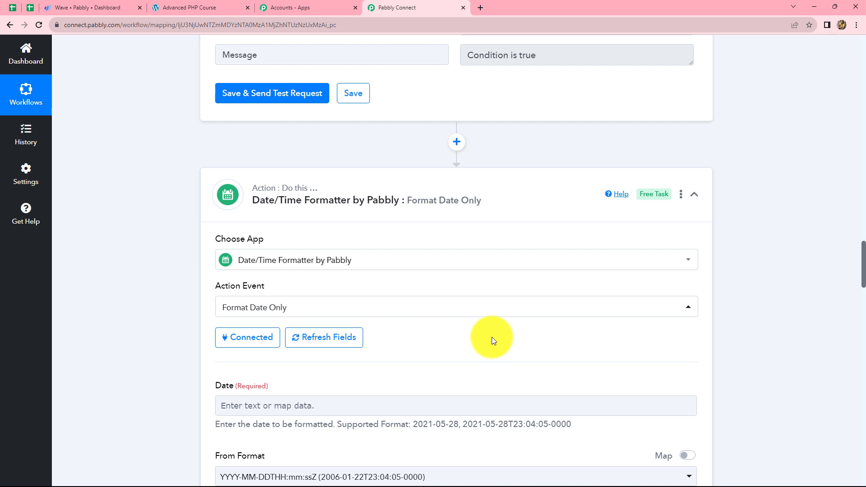
# Map the formatter's Date field to Date Modified Gmt from the WooCommerce order data
pyautogui.scroll(-5, 491, 337)
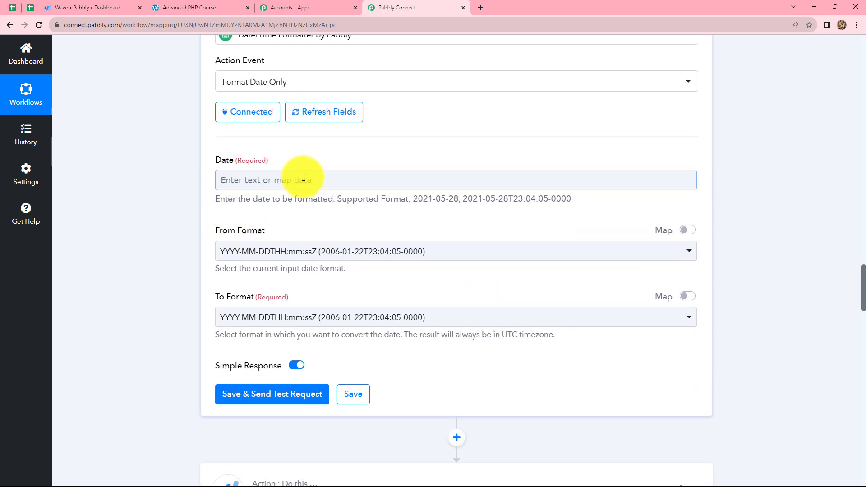
pyautogui.click(303, 179)
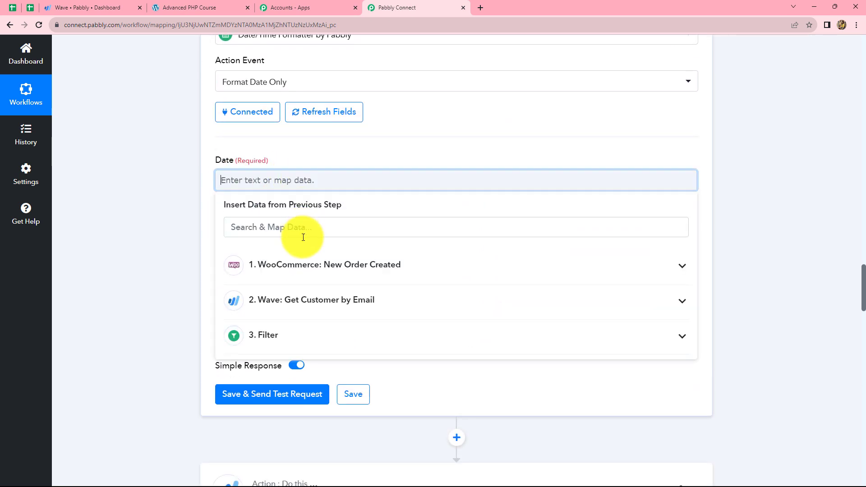
pyautogui.click(280, 266)
pyautogui.click(262, 227)
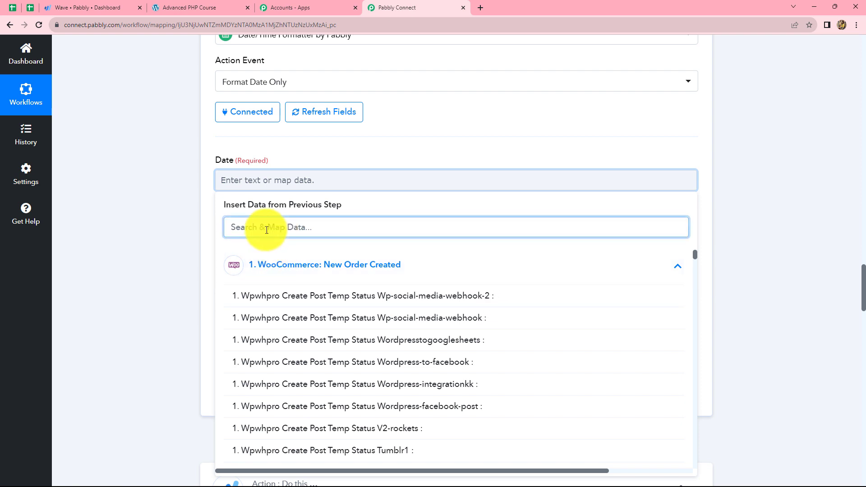
pyautogui.write('date')
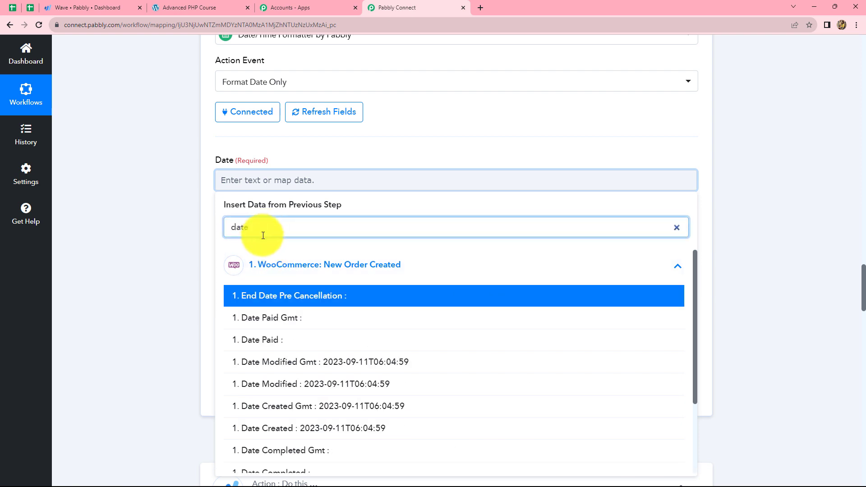
pyautogui.click(304, 359)
pyautogui.click(797, 256)
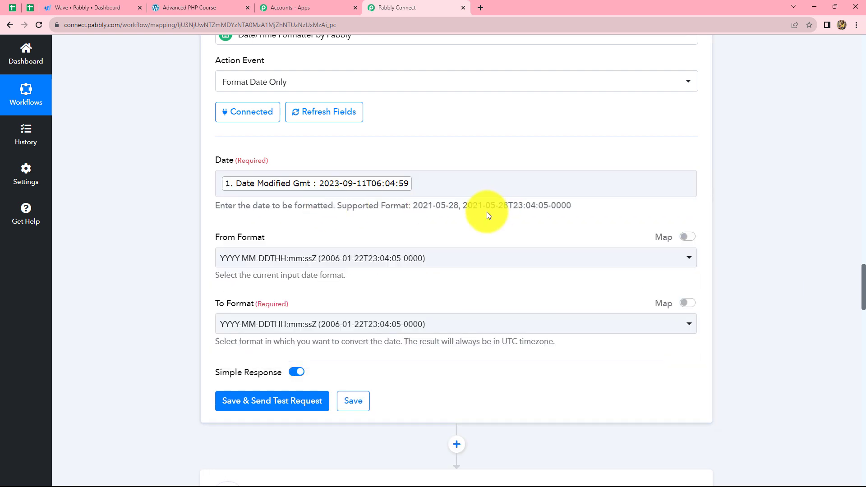
# Set the formatter to convert from YYYY-MM-DDTHH:mm:ssZ to YYYY-MM-DD, then save it and send a test request
pyautogui.scroll(-3, 482, 210)
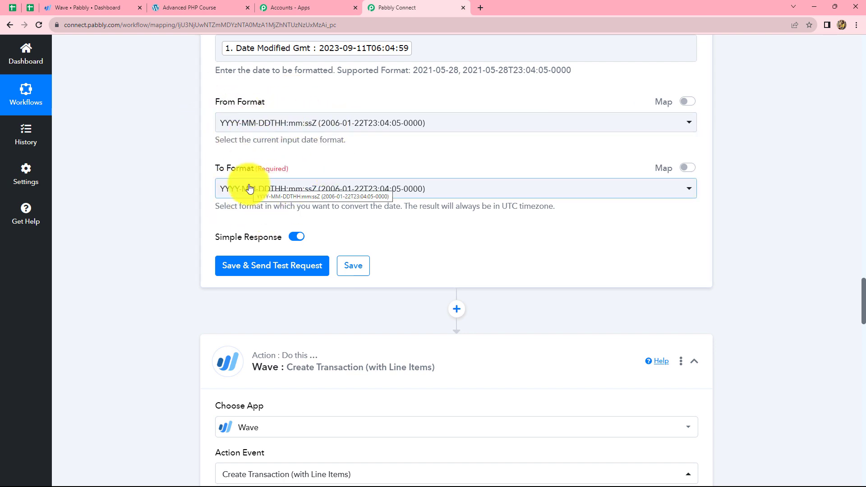
pyautogui.click(278, 122)
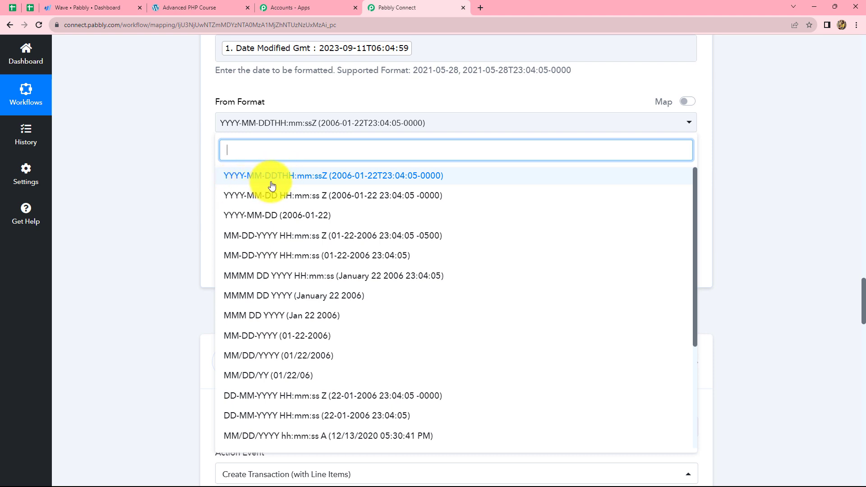
pyautogui.click(309, 179)
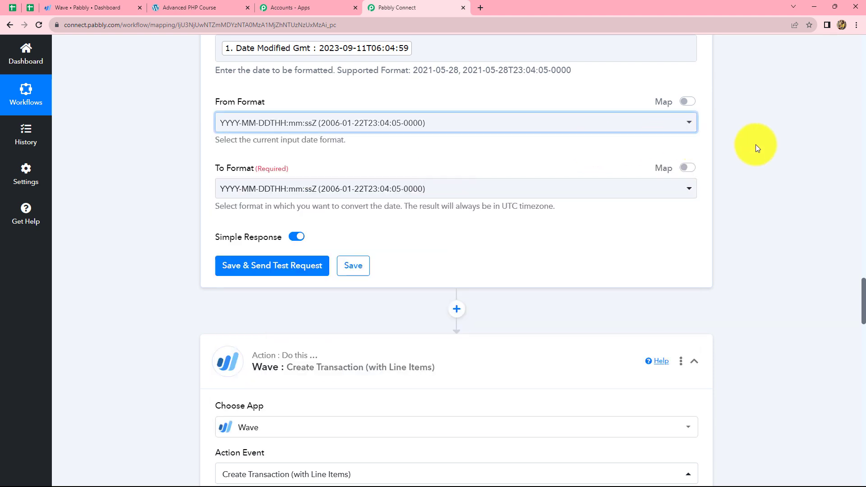
pyautogui.scroll(-1, 378, 155)
pyautogui.click(378, 147)
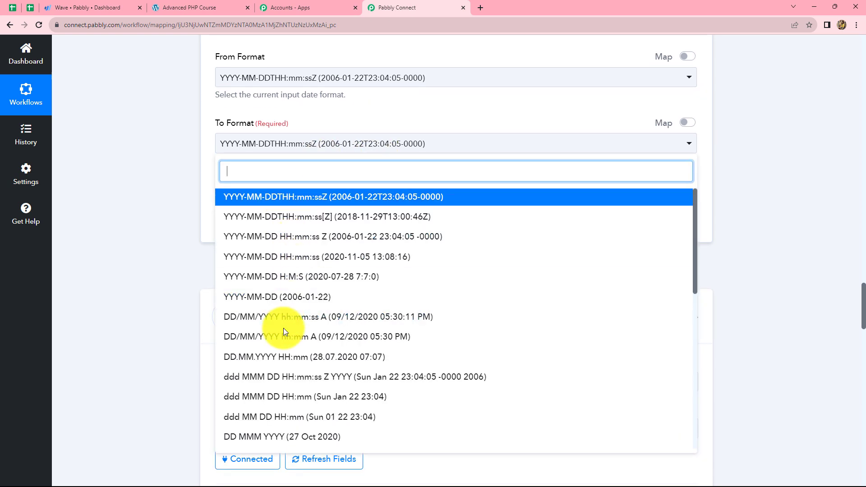
pyautogui.click(266, 298)
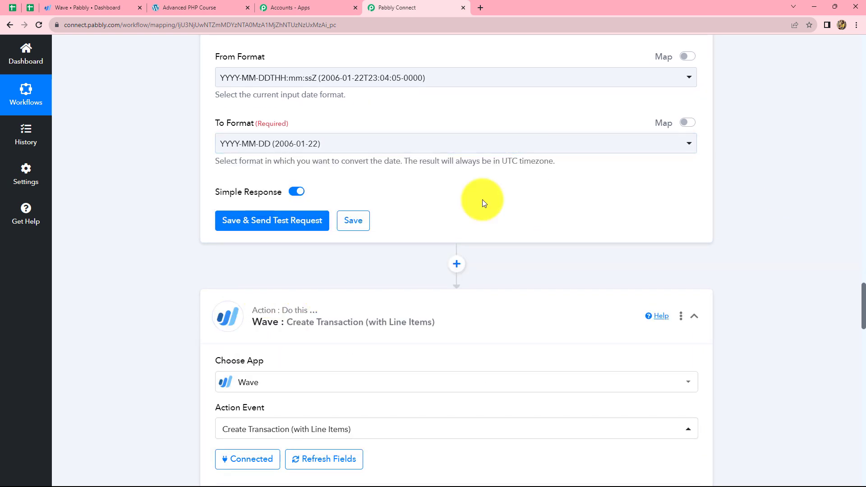
pyautogui.click(286, 219)
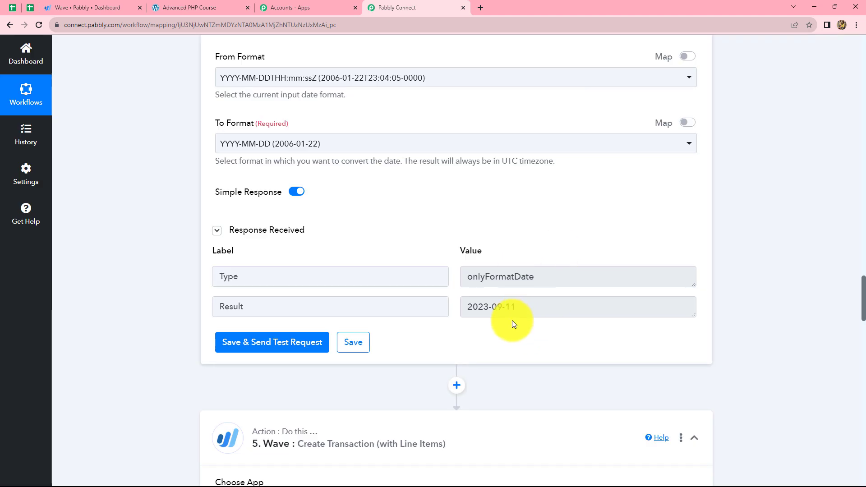
pyautogui.moveTo(518, 303); pyautogui.dragTo(464, 303)
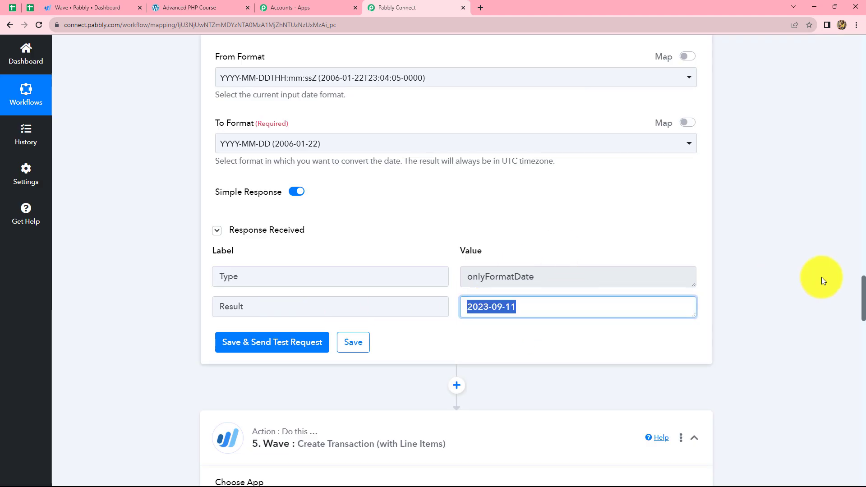
# Reconnect the Wave Create Transaction (with Line Items) action using the existing connection Wave #5
pyautogui.scroll(-2, 639, 226)
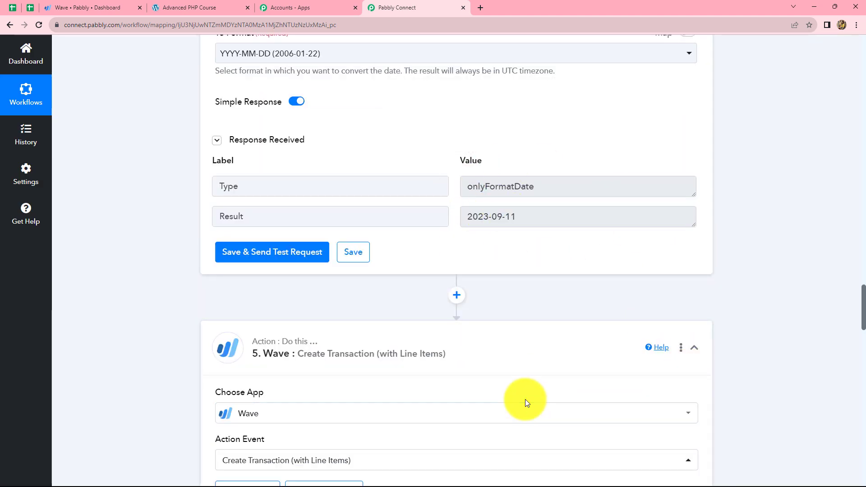
pyautogui.scroll(-5, 525, 399)
pyautogui.scroll(3, 452, 293)
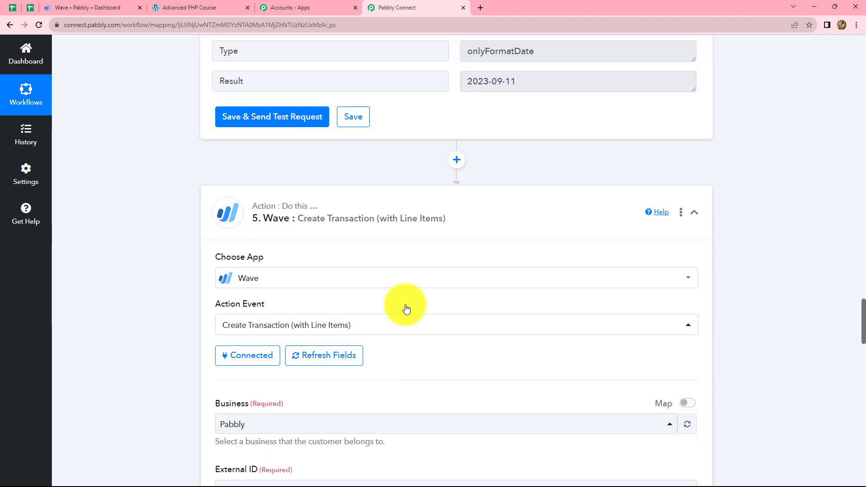
pyautogui.click(257, 359)
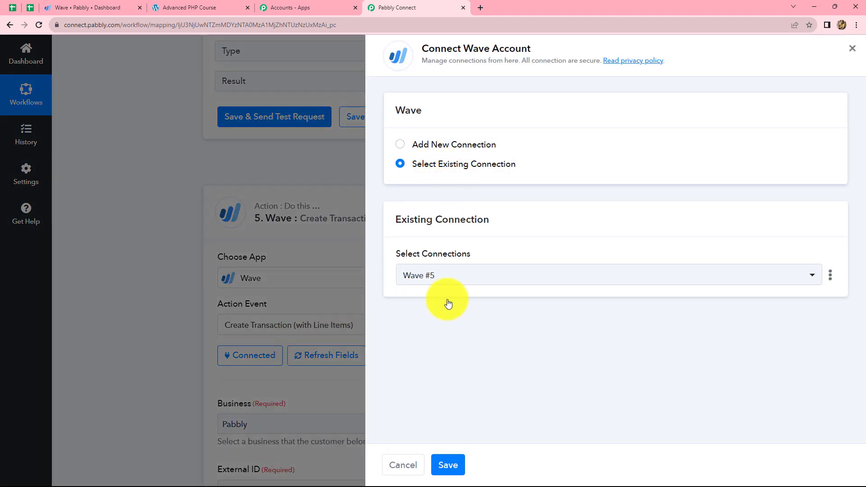
pyautogui.click(451, 466)
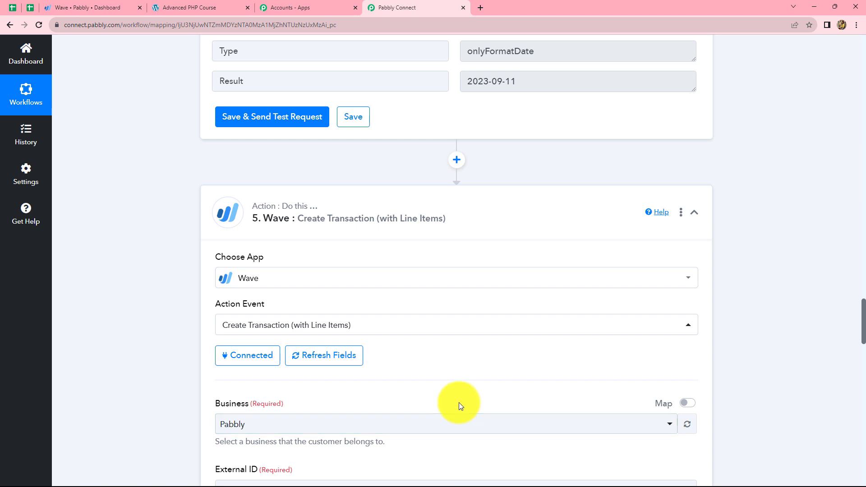
# Map the Wave transaction's Date to the Result of the Date/Time Formatter step
pyautogui.scroll(-7, 459, 401)
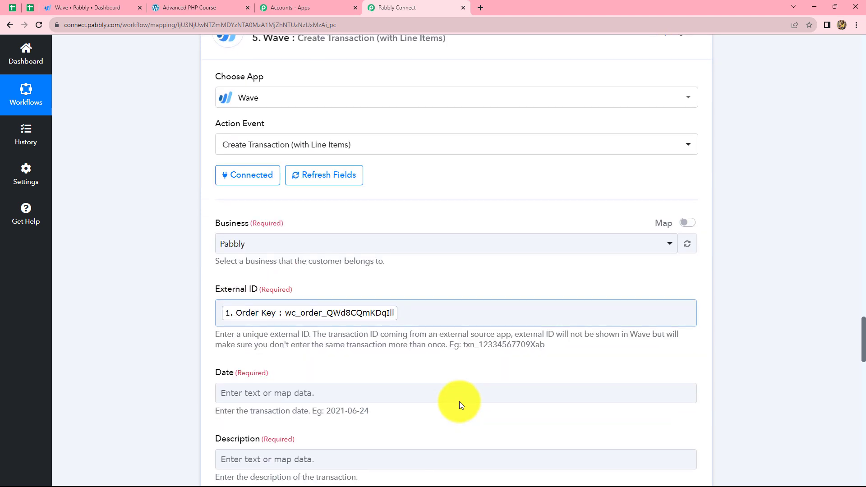
pyautogui.scroll(-1, 275, 296)
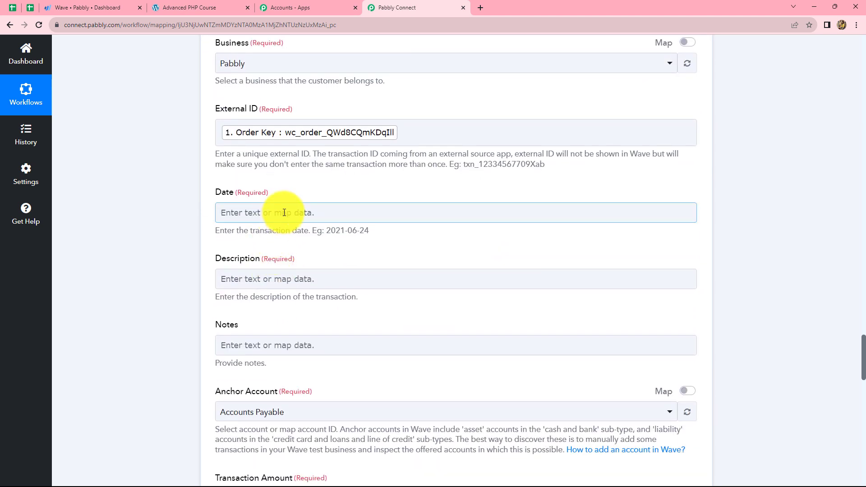
pyautogui.click(280, 216)
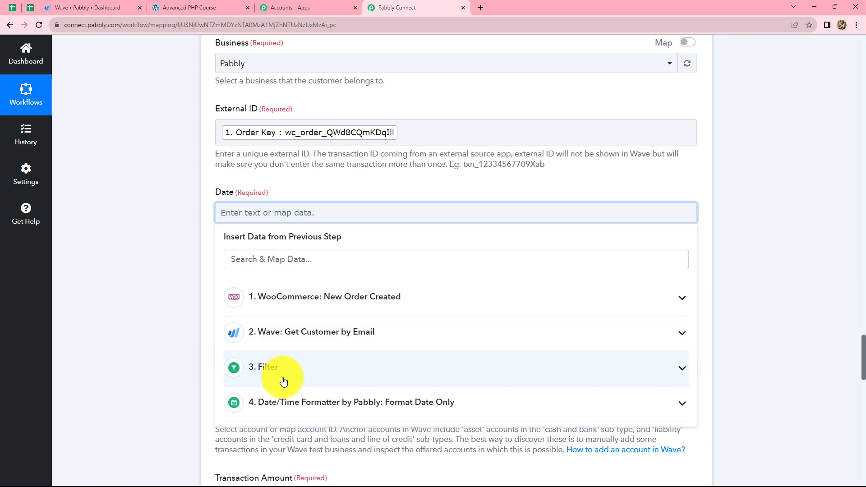
pyautogui.click(342, 402)
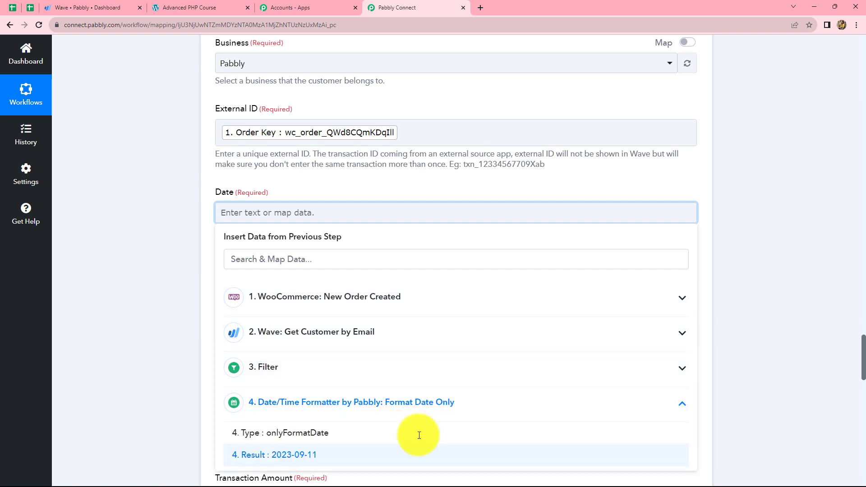
pyautogui.click(418, 445)
pyautogui.click(820, 351)
# Find the course name in the WooCommerce order data and map the transaction's Description to Line Items 0 Name
pyautogui.scroll(-3, 337, 240)
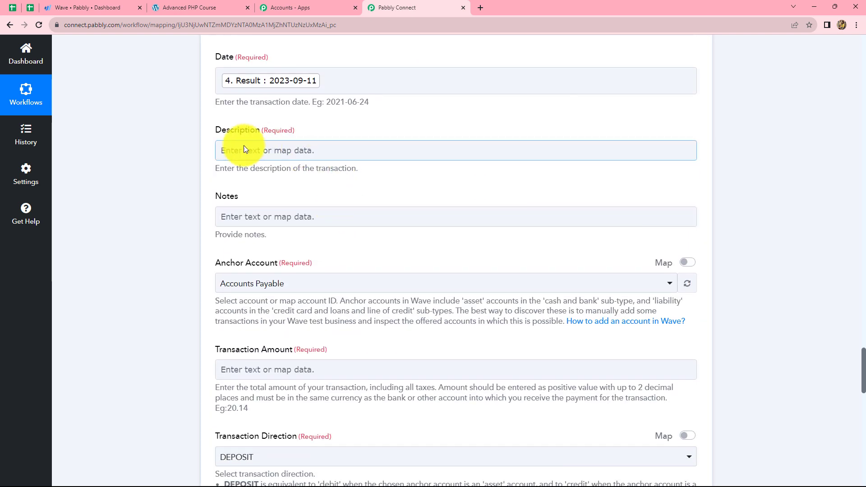
pyautogui.click(270, 151)
pyautogui.click(279, 181)
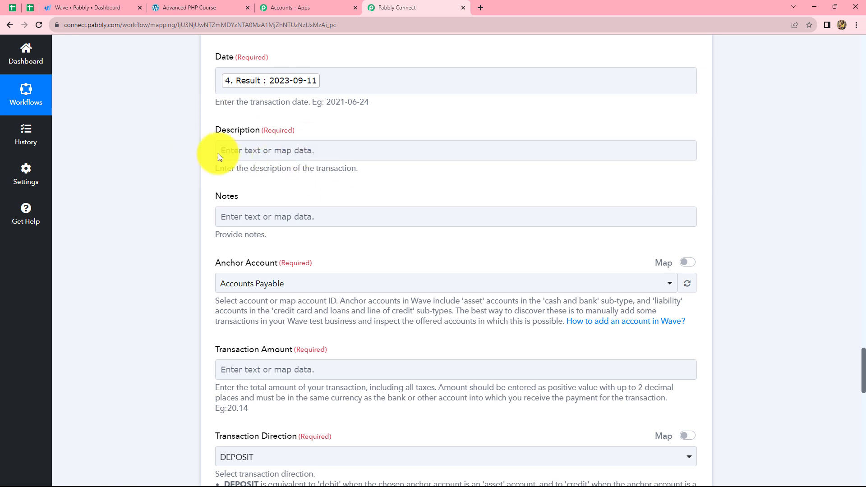
pyautogui.scroll(-1, 270, 149)
pyautogui.click(283, 112)
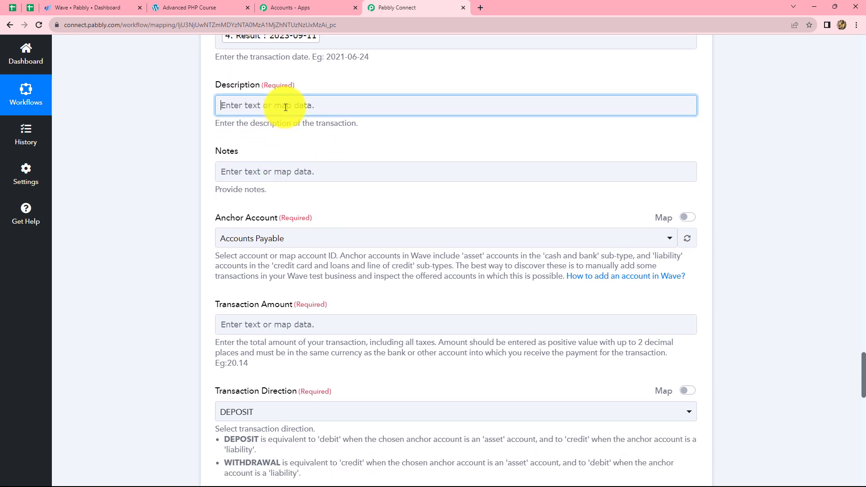
pyautogui.click(297, 192)
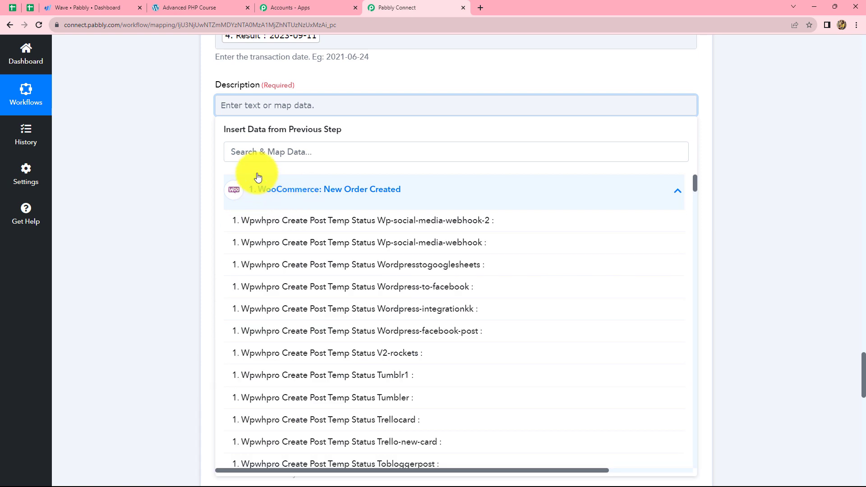
pyautogui.click(259, 151)
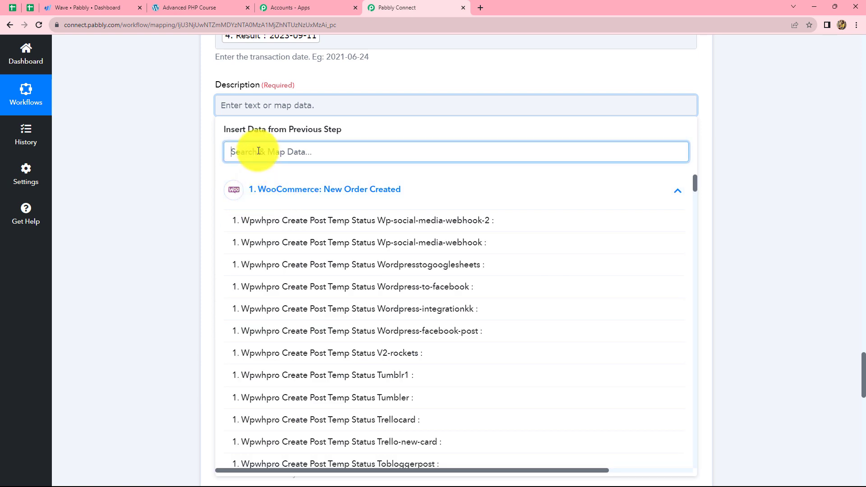
pyautogui.write('ada')
pyautogui.press('BackSpace')
pyautogui.write('v')
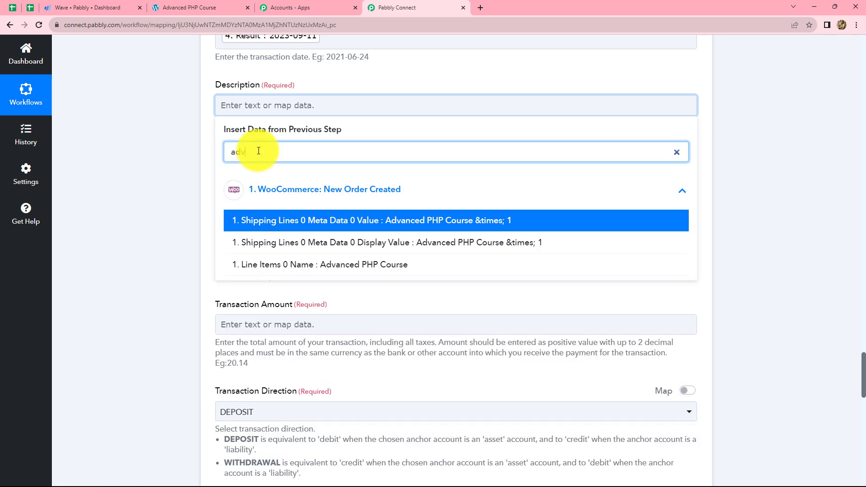
pyautogui.click(354, 263)
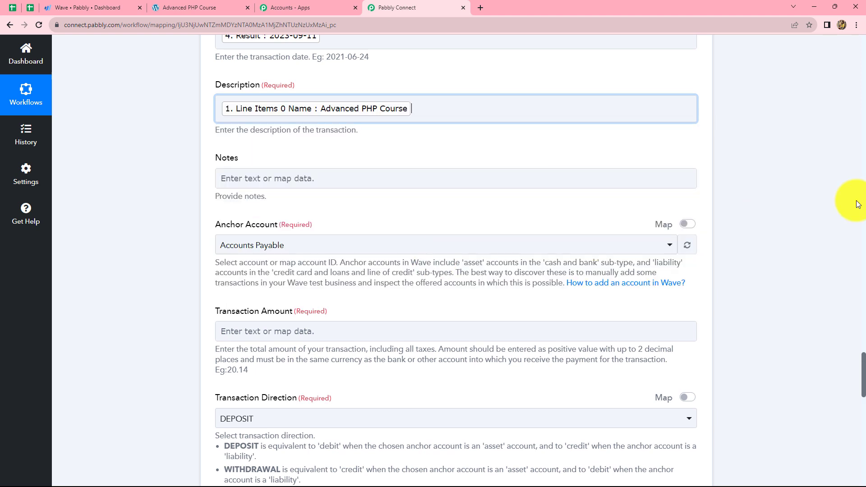
pyautogui.click(813, 196)
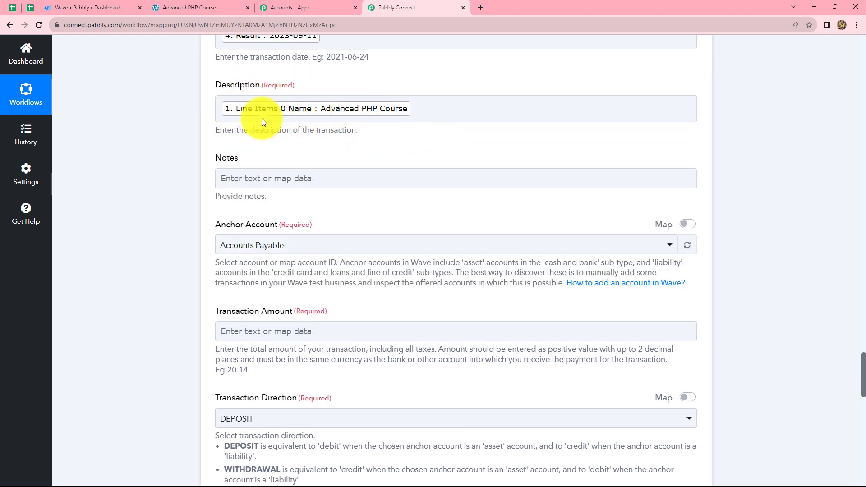
# Set the transaction's Anchor Account to Magnet Brains
pyautogui.scroll(-2, 266, 181)
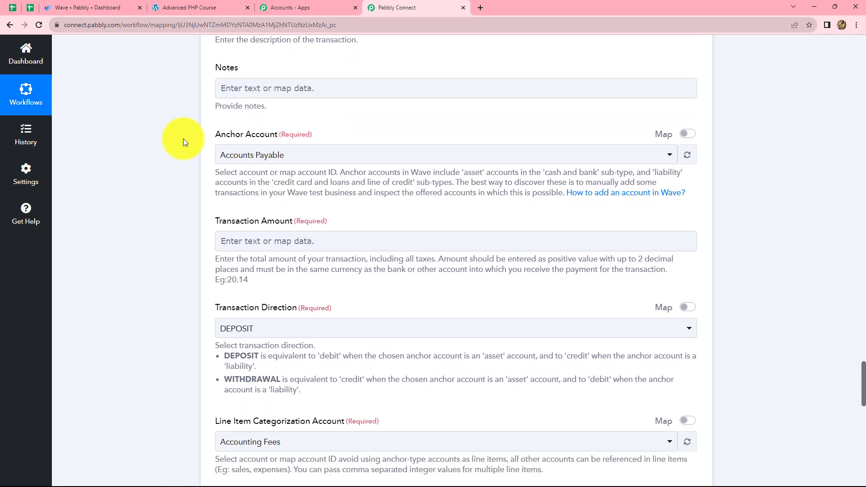
pyautogui.click(304, 154)
pyautogui.write('mag')
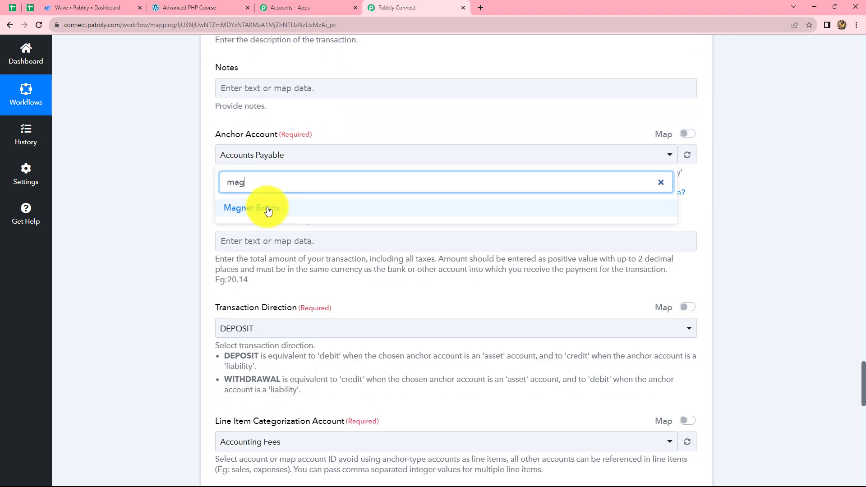
pyautogui.click(270, 207)
# Map the Transaction Amount to the Total from the WooCommerce order data
pyautogui.scroll(-3, 299, 209)
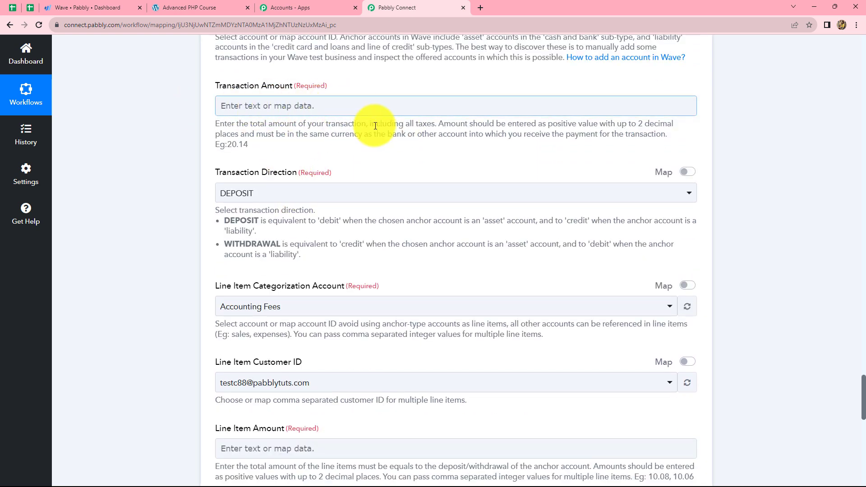
pyautogui.click(348, 108)
pyautogui.click(327, 191)
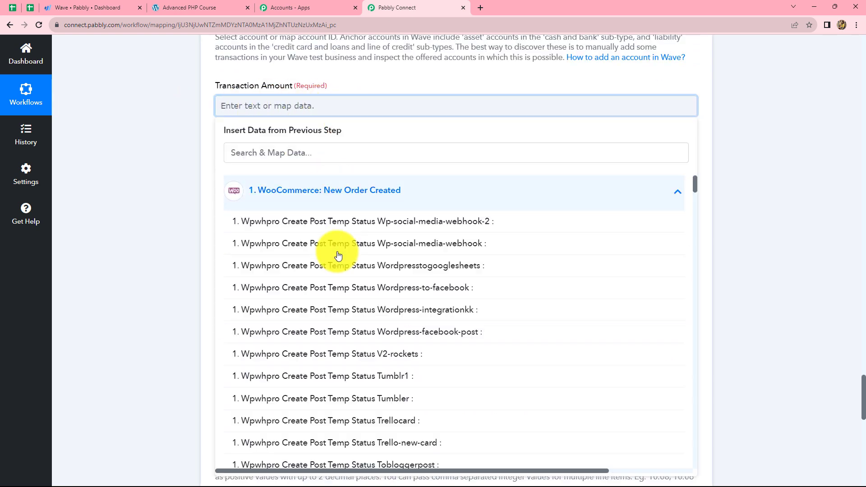
pyautogui.scroll(-8, 339, 253)
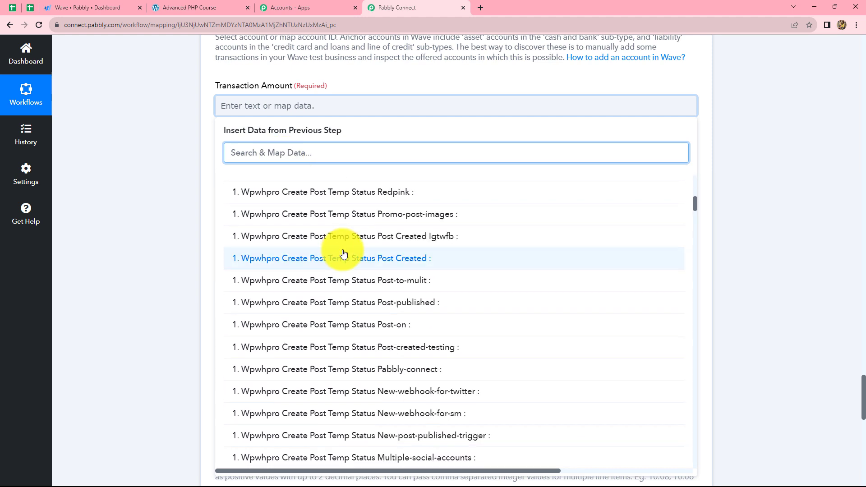
pyautogui.scroll(-12, 343, 253)
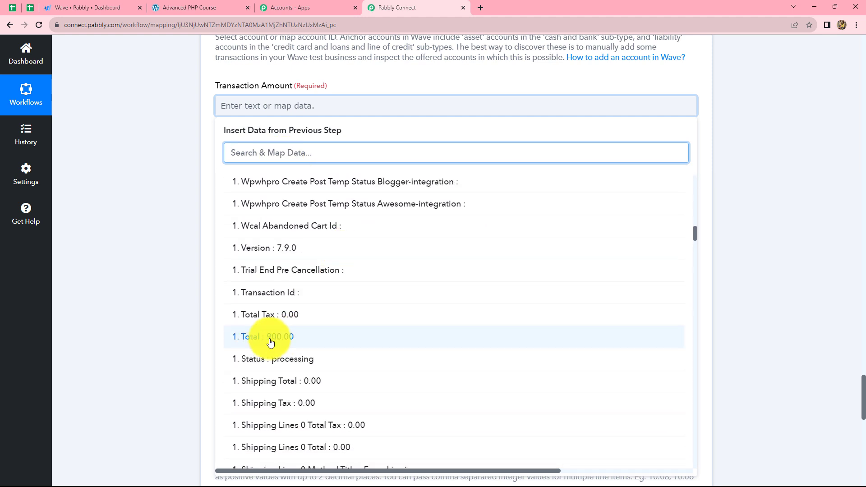
pyautogui.click(358, 325)
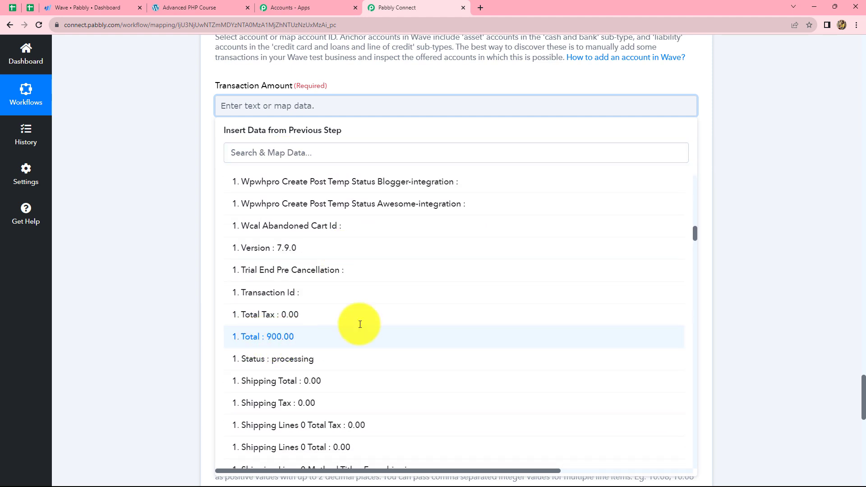
# Set the transaction's Line Item Categorization Account to Sales
pyautogui.click(773, 234)
pyautogui.scroll(-2, 304, 218)
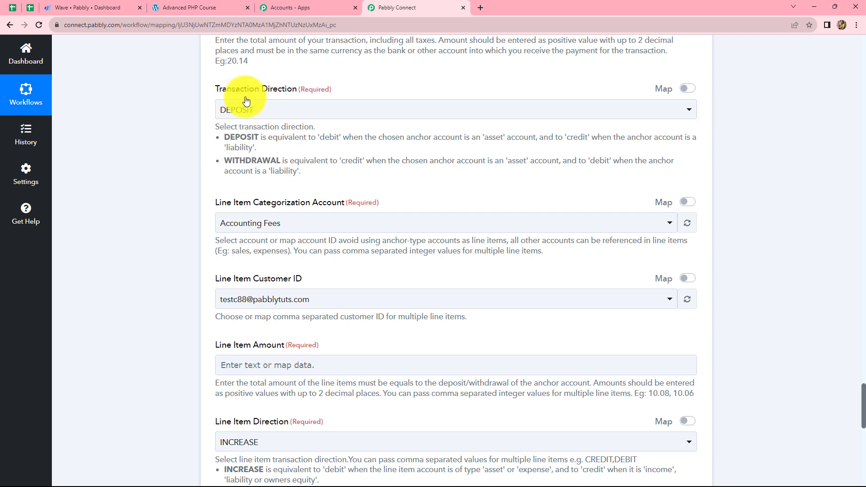
pyautogui.scroll(-2, 277, 207)
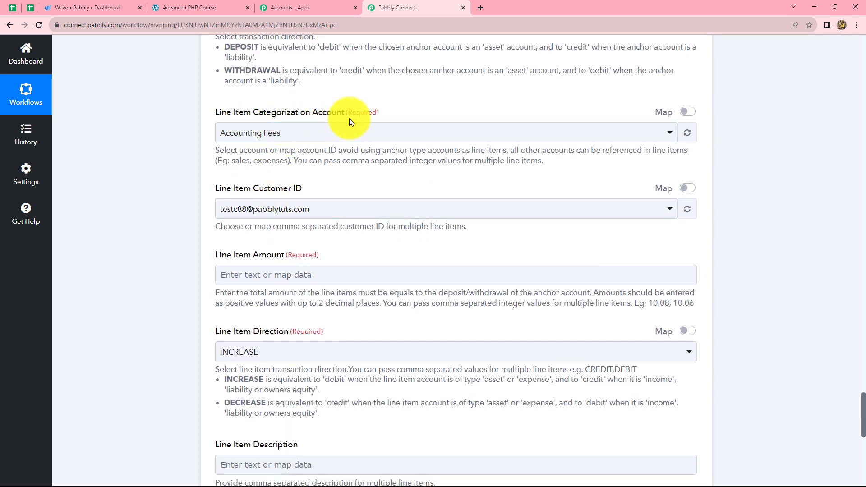
pyautogui.click(283, 133)
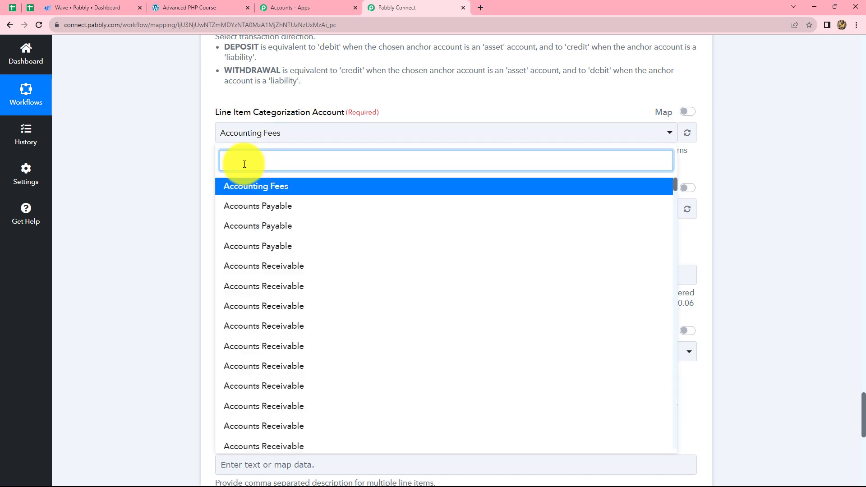
pyautogui.write('sa')
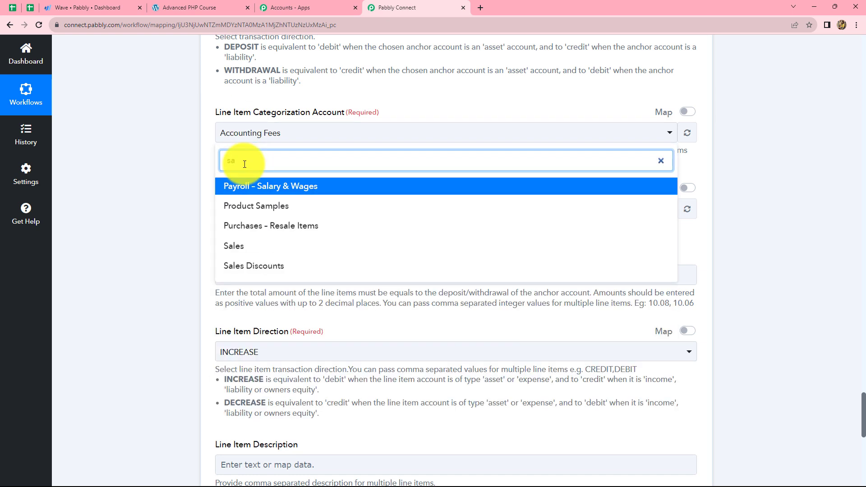
pyautogui.click(227, 247)
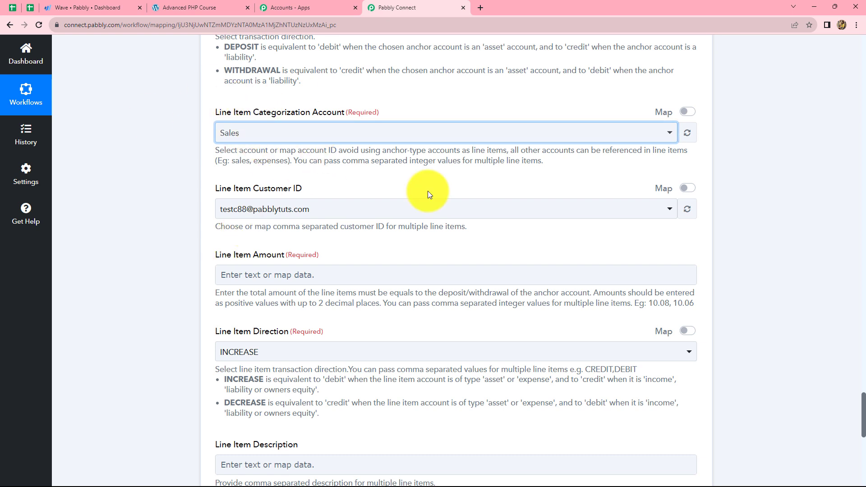
# Check the customer Node Id in the Get Customer by Email response and map the Line Item Customer ID to Data Business Customers Edges 0 Node Id
pyautogui.scroll(-2, 730, 164)
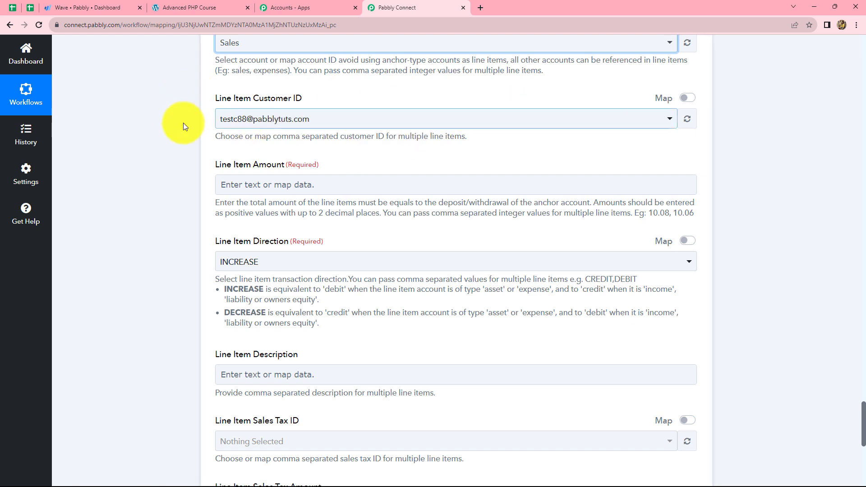
pyautogui.scroll(20, 539, 181)
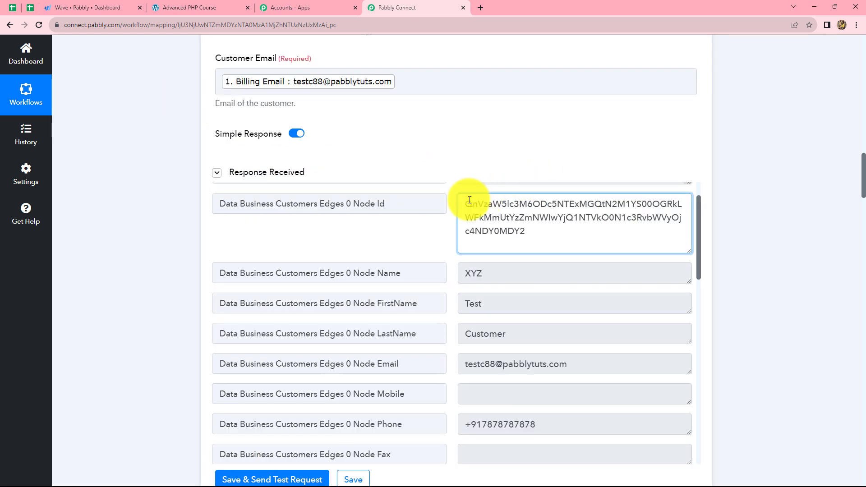
pyautogui.moveTo(468, 201); pyautogui.dragTo(532, 235)
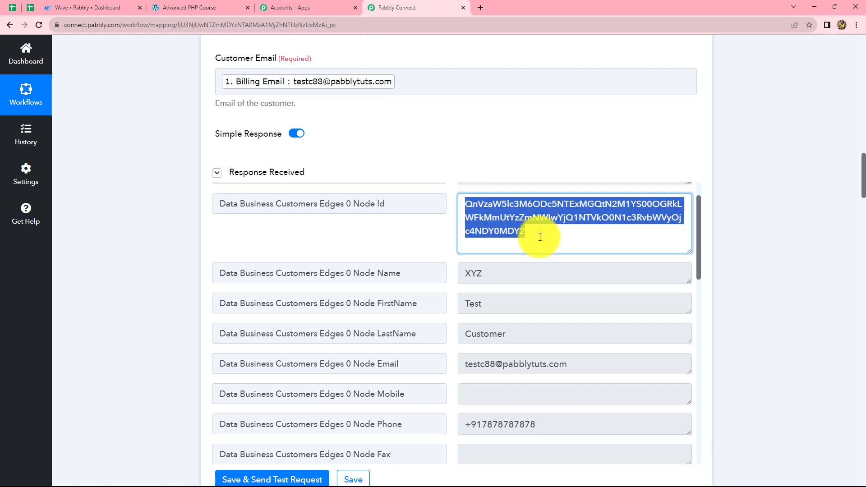
pyautogui.click(771, 229)
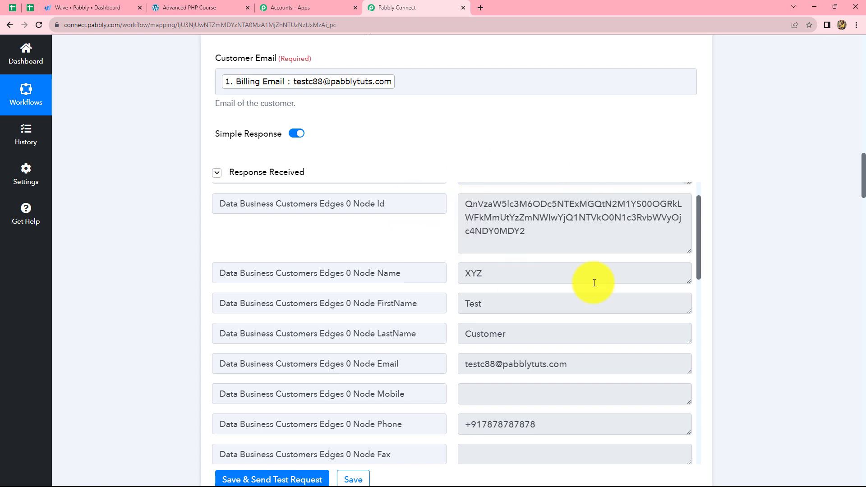
pyautogui.scroll(-20, 794, 261)
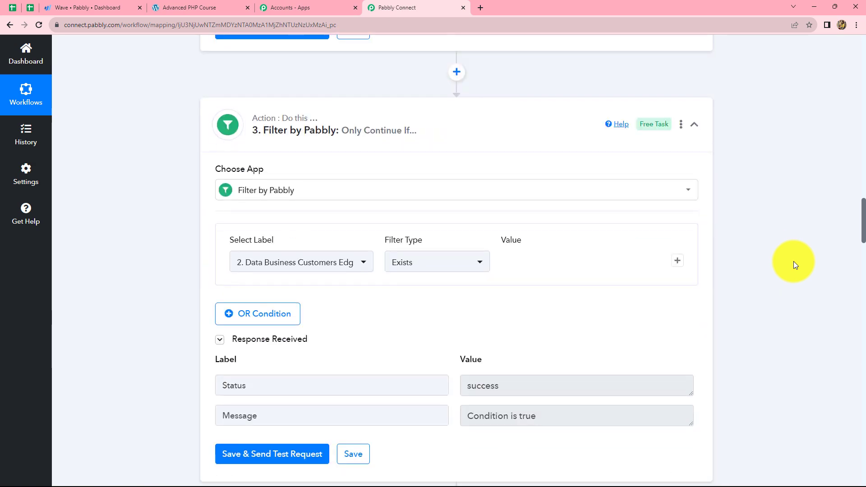
pyautogui.scroll(-20, 795, 264)
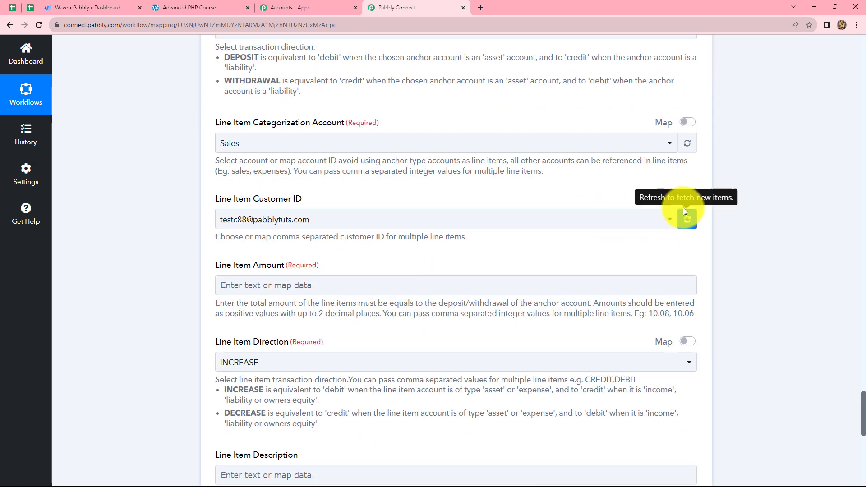
pyautogui.click(687, 200)
pyautogui.click(673, 220)
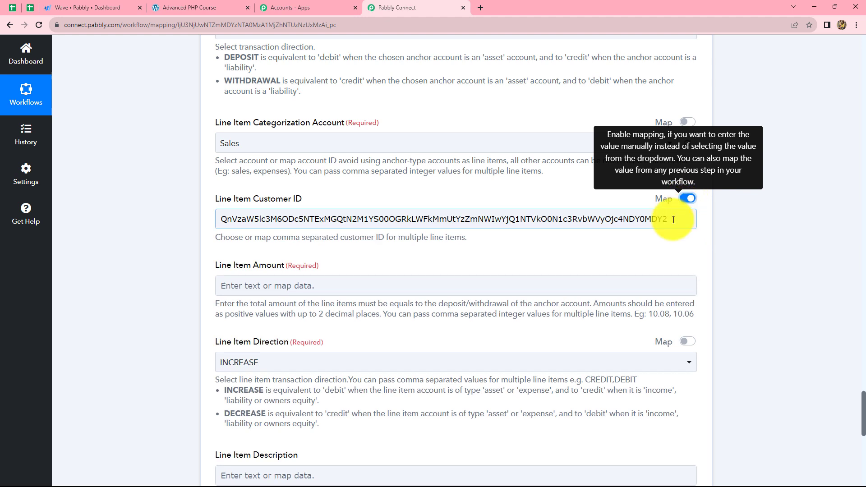
pyautogui.click(670, 223)
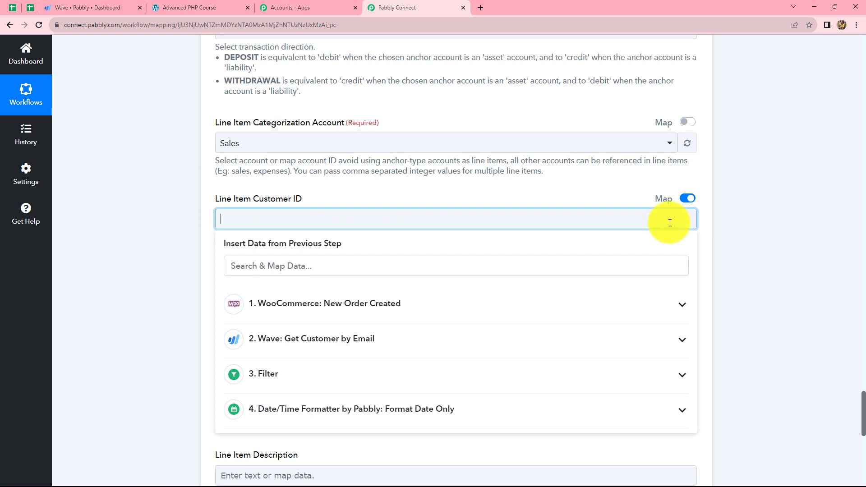
pyautogui.scroll(-2, 344, 240)
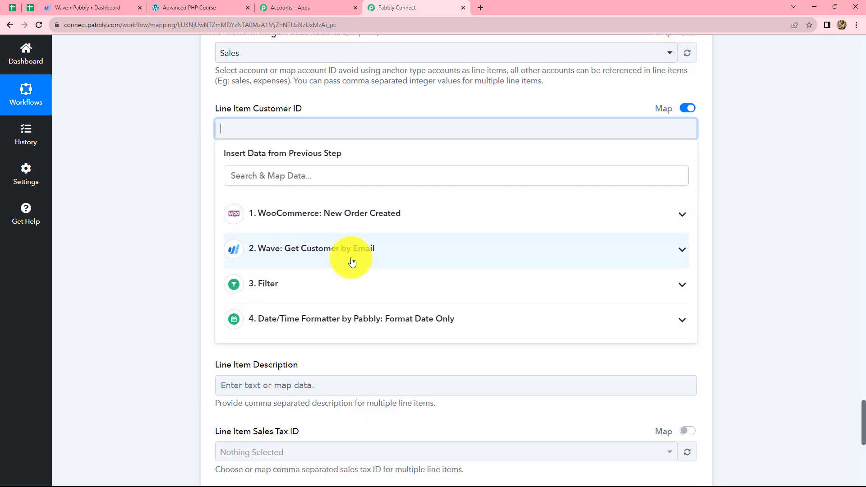
pyautogui.click(286, 256)
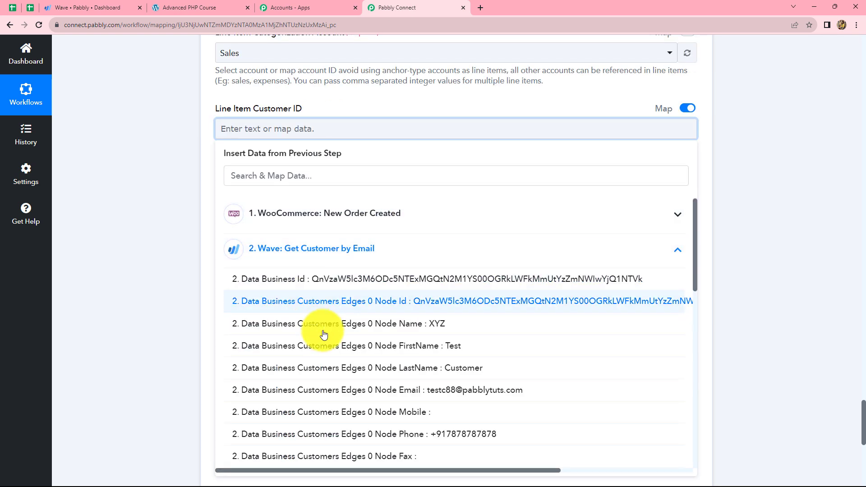
pyautogui.click(455, 303)
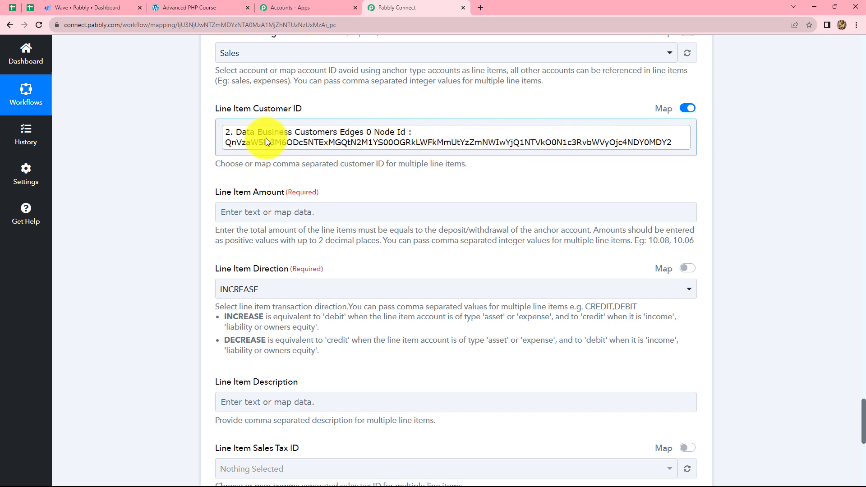
# Map the Line Item Amount to the Total from the WooCommerce new order data
pyautogui.scroll(-2, 266, 138)
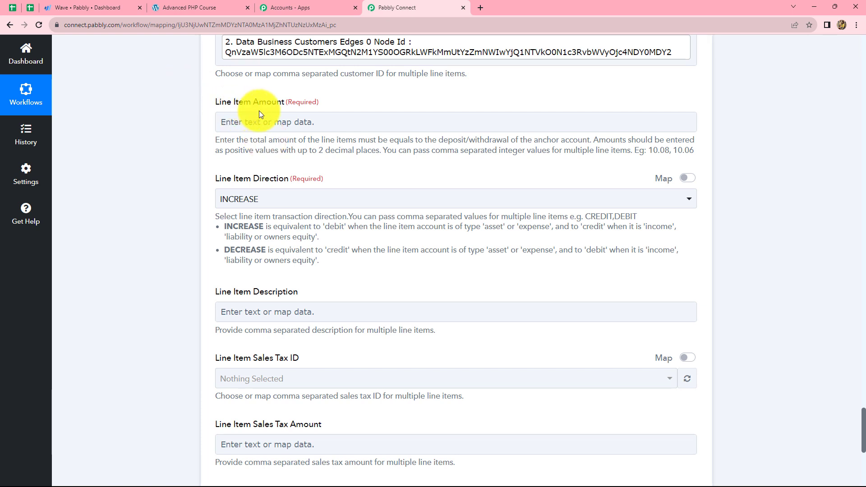
pyautogui.click(287, 121)
pyautogui.click(299, 213)
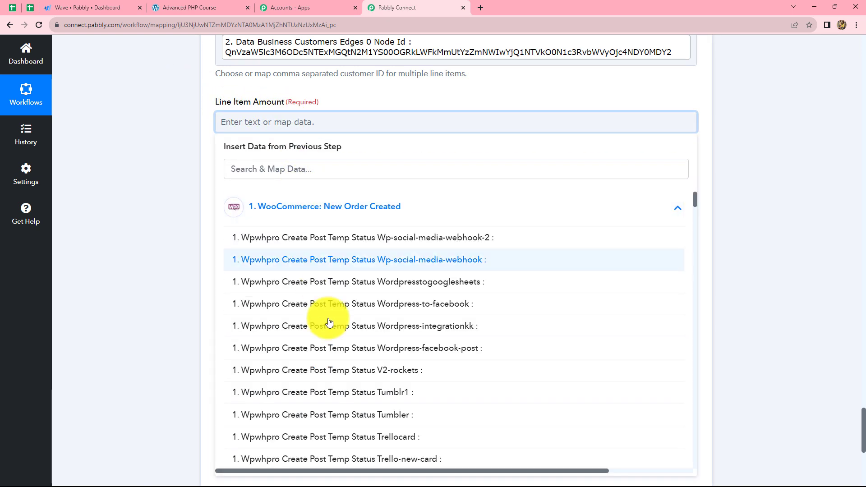
pyautogui.scroll(-2, 348, 377)
pyautogui.scroll(-20, 350, 382)
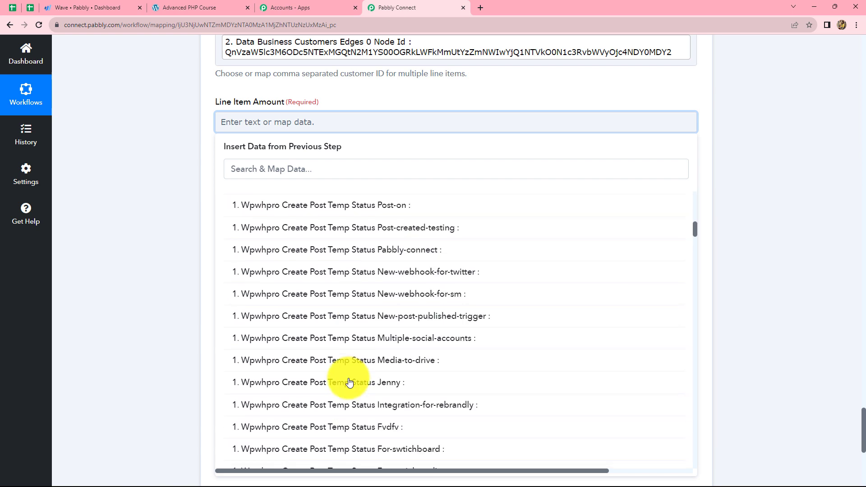
pyautogui.scroll(-1, 316, 428)
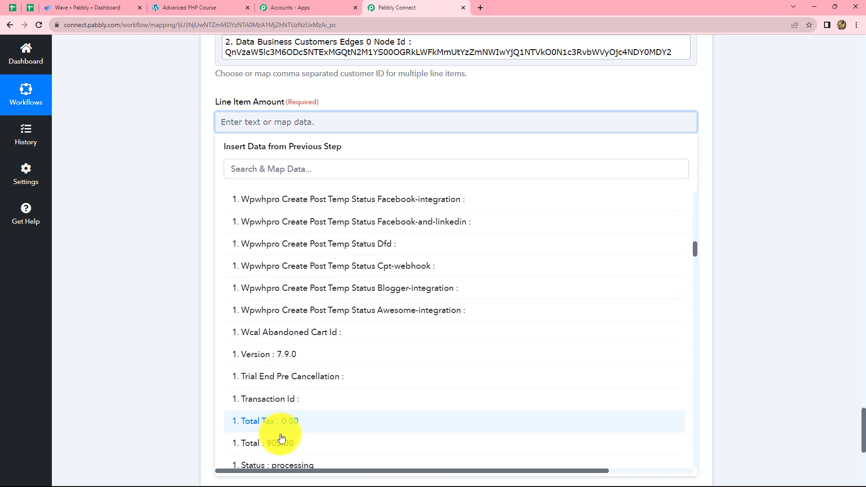
pyautogui.click(283, 441)
pyautogui.click(731, 262)
# Save the Wave transaction step with a test request and check the success flag and transaction ID in its response
pyautogui.scroll(-5, 218, 124)
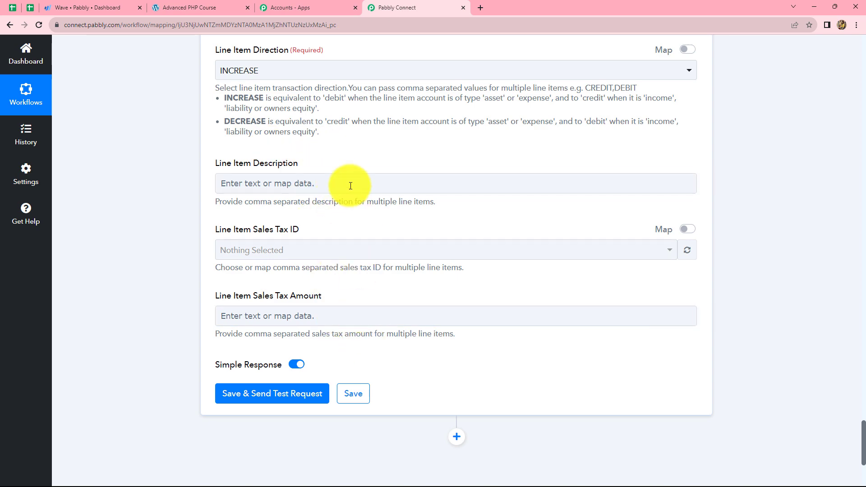
pyautogui.scroll(5, 353, 242)
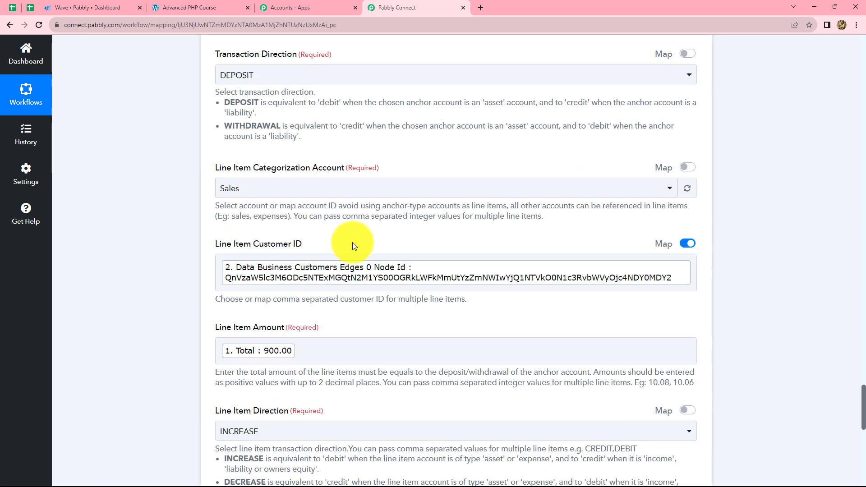
pyautogui.scroll(-8, 353, 242)
pyautogui.scroll(-1, 353, 246)
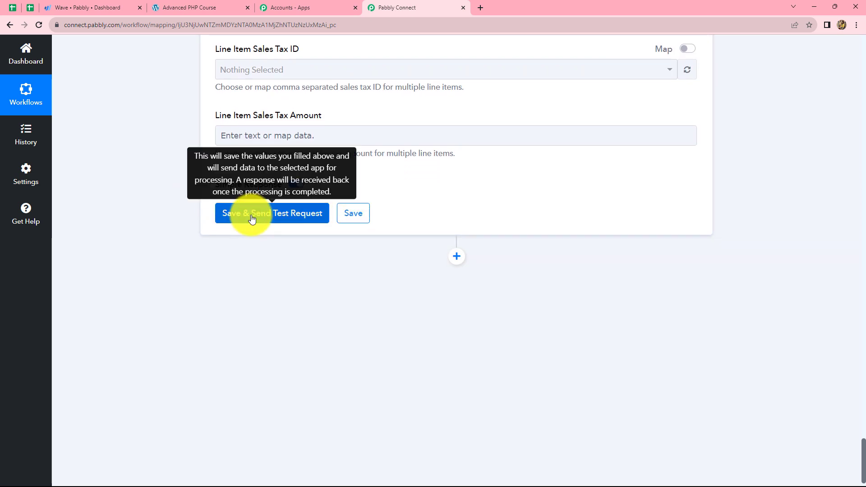
pyautogui.click(248, 212)
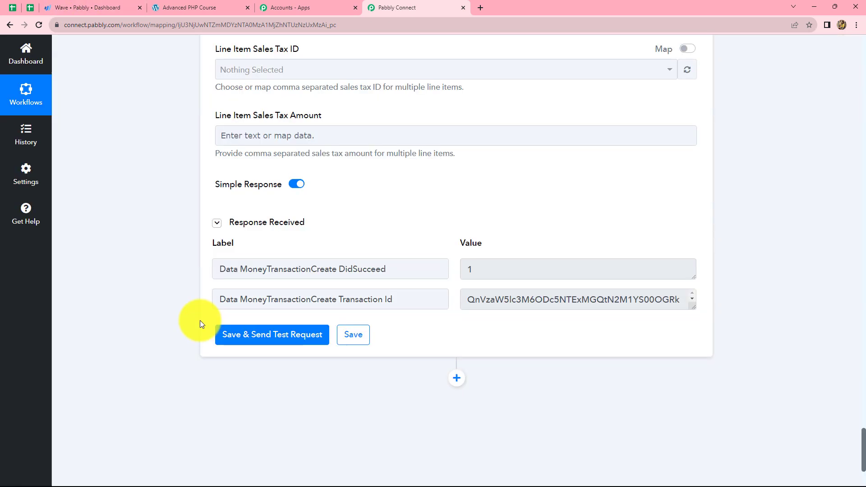
pyautogui.doubleClick(469, 269)
pyautogui.tripleClick(683, 303)
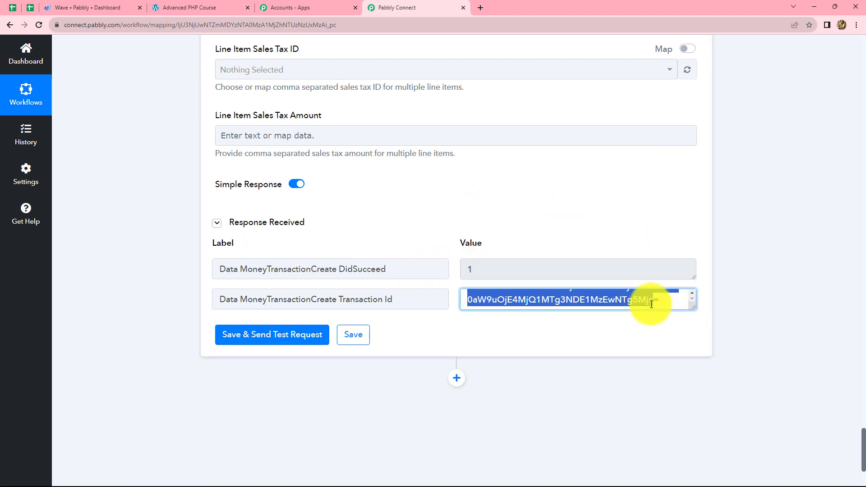
pyautogui.click(802, 304)
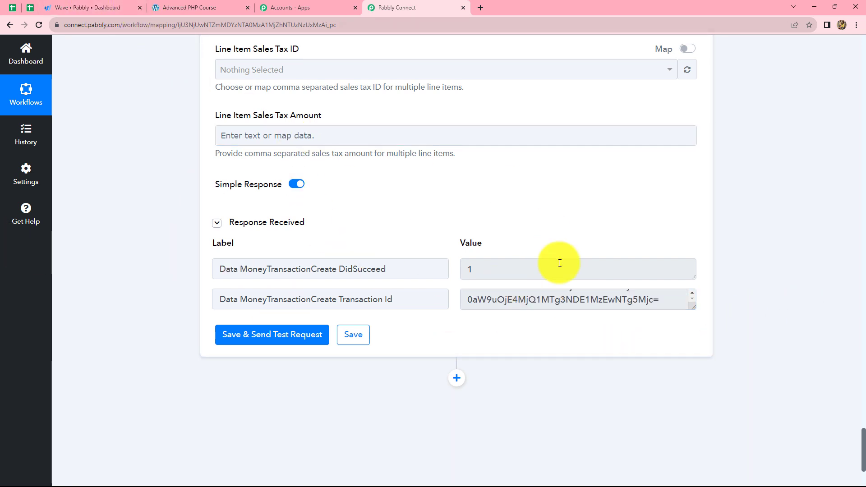
# Switch to Wave and open the accounting transactions list to check for the Advanced PHP Course transaction
pyautogui.click(102, 6)
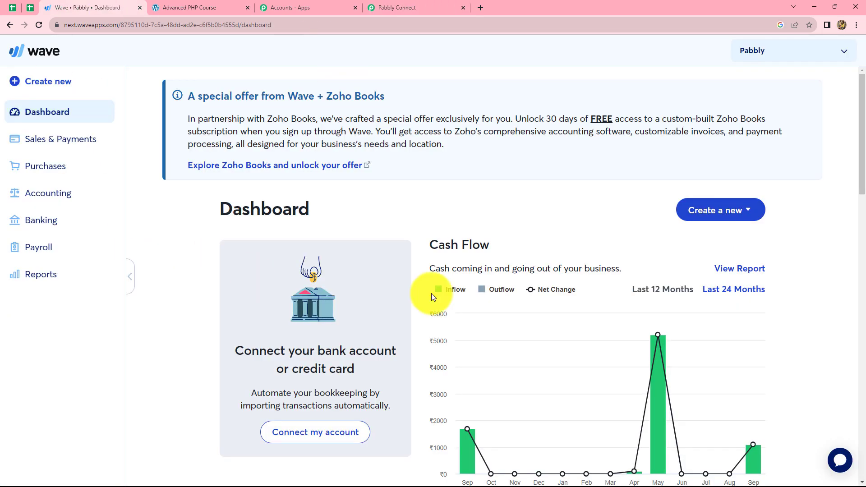
pyautogui.click(52, 198)
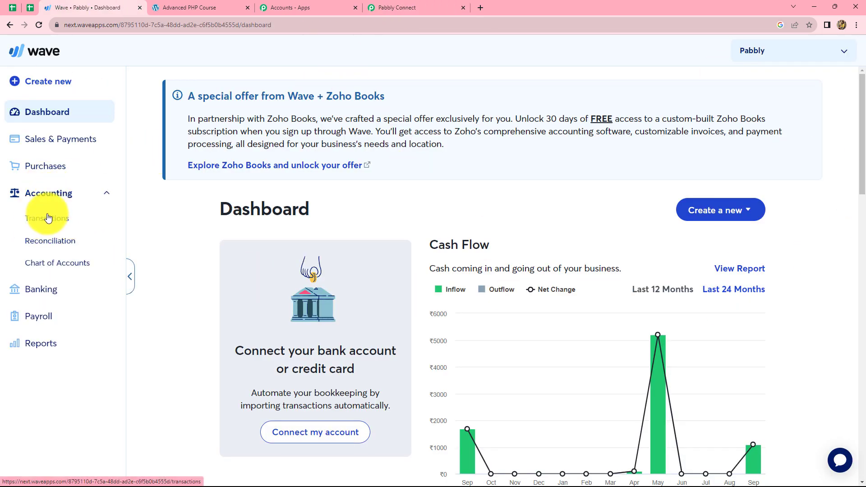
pyautogui.click(49, 218)
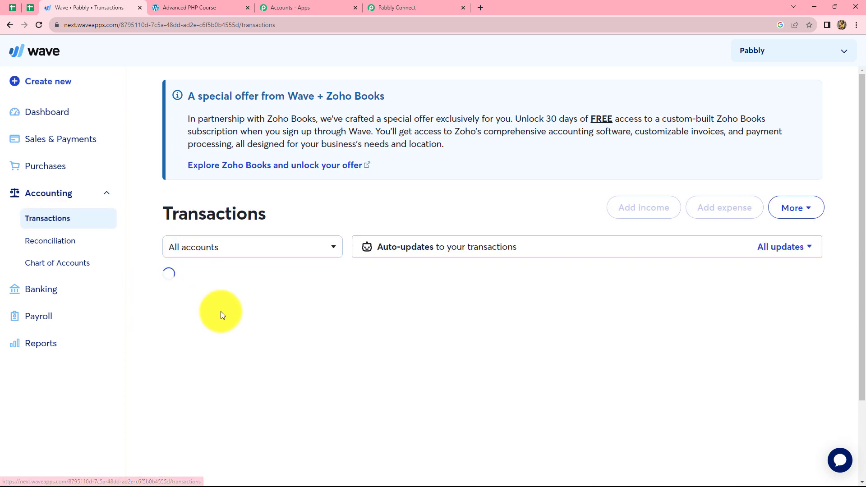
pyautogui.scroll(-2, 220, 337)
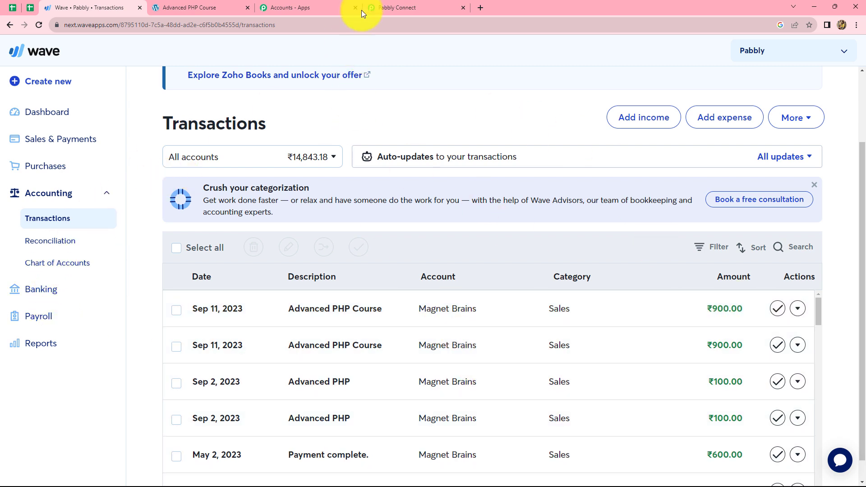
# Return to Pabbly Connect and review the mapped transaction fields and the workflow's sequence of trigger and action steps
pyautogui.click(378, 5)
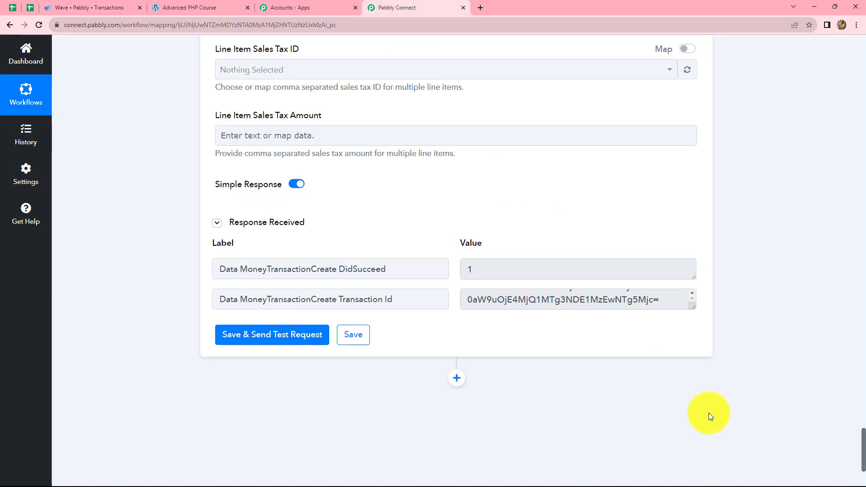
pyautogui.scroll(12, 708, 412)
pyautogui.scroll(20, 708, 412)
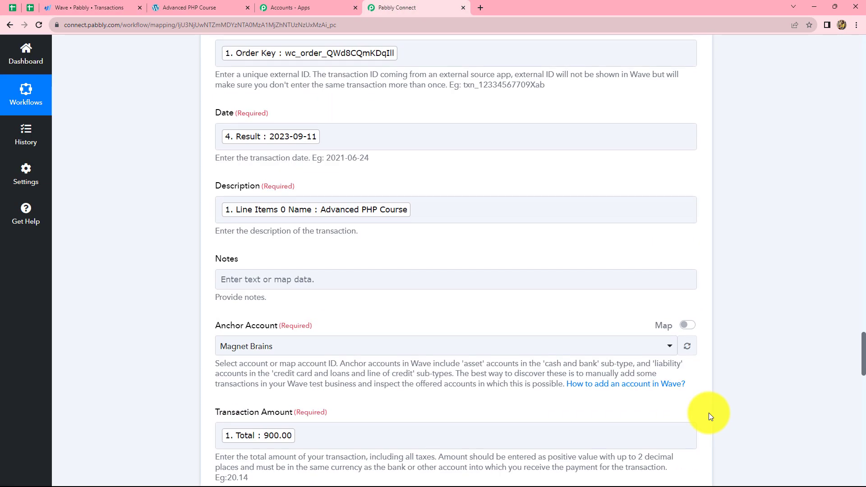
pyautogui.scroll(-3, 781, 238)
pyautogui.scroll(1, 780, 237)
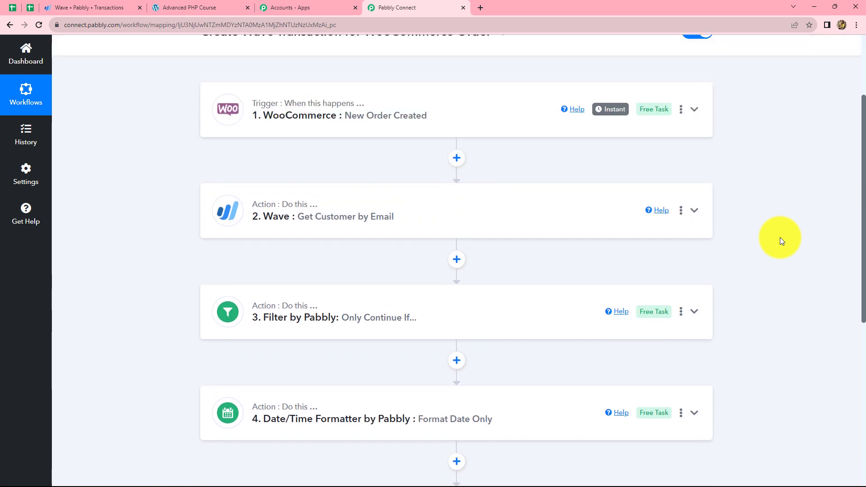
pyautogui.scroll(-2, 780, 238)
pyautogui.scroll(2, 780, 237)
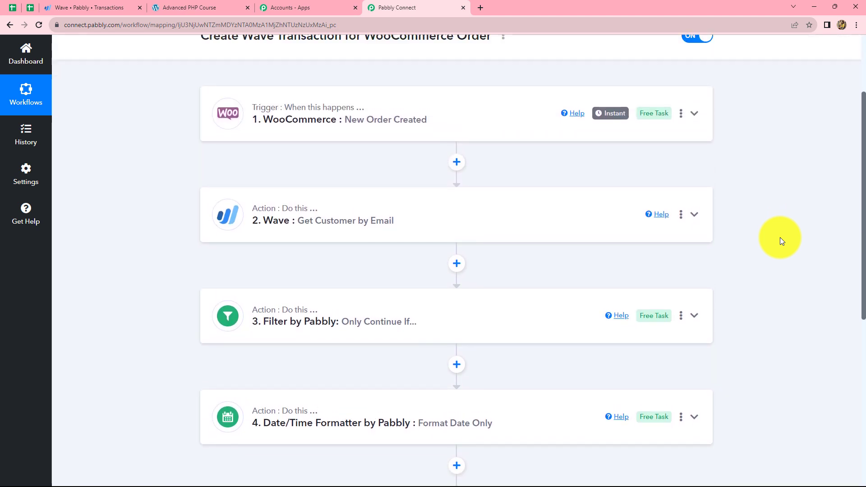
pyautogui.scroll(-3, 780, 237)
pyautogui.scroll(2, 780, 237)
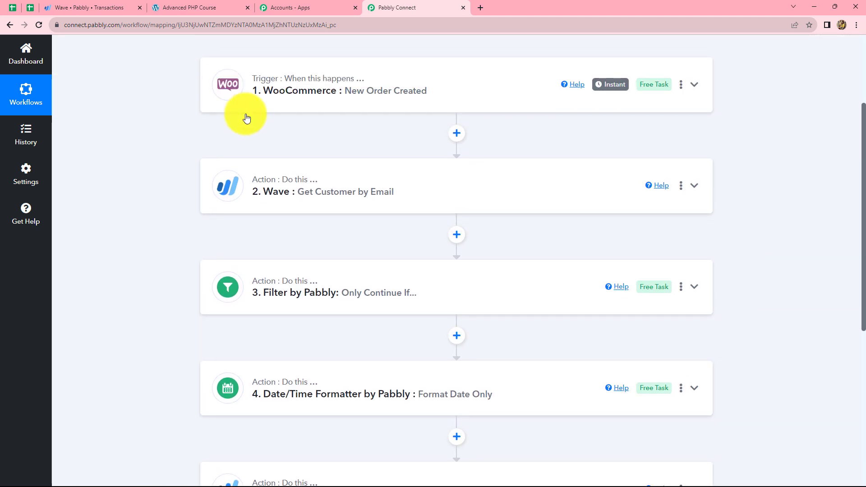
# Review the finished workflow from the WooCommerce new order trigger through the customer lookup, filter and date formatter to the Wave transaction action
pyautogui.moveTo(312, 183)
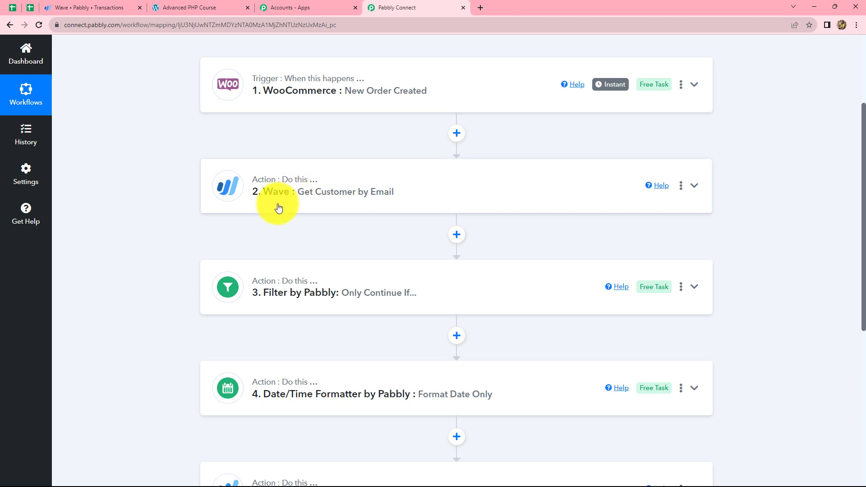
pyautogui.scroll(-2, 278, 207)
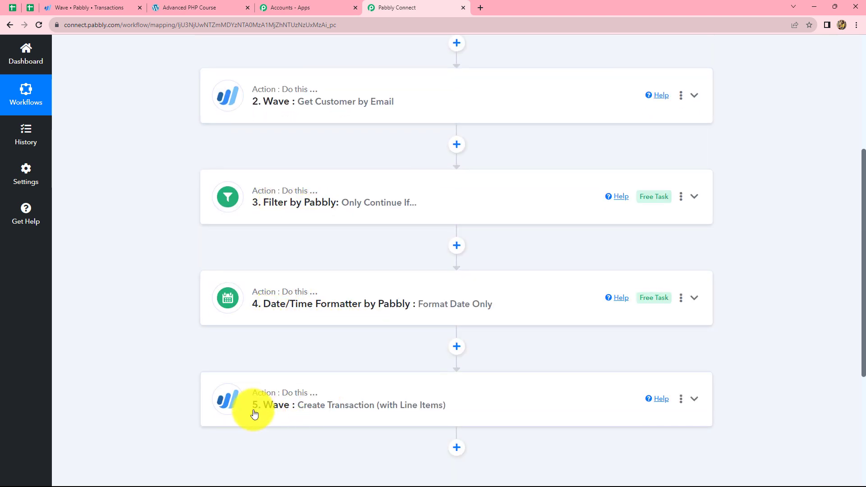
pyautogui.scroll(2, 253, 413)
pyautogui.scroll(-3, 254, 413)
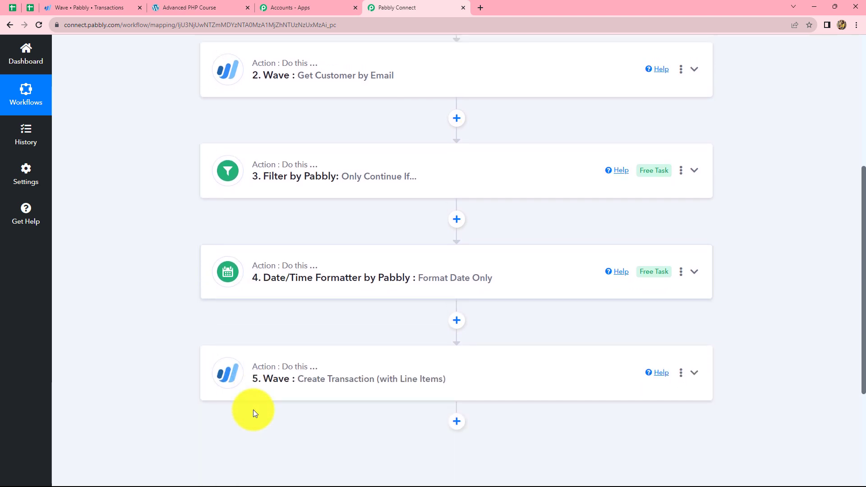
pyautogui.scroll(3, 249, 284)
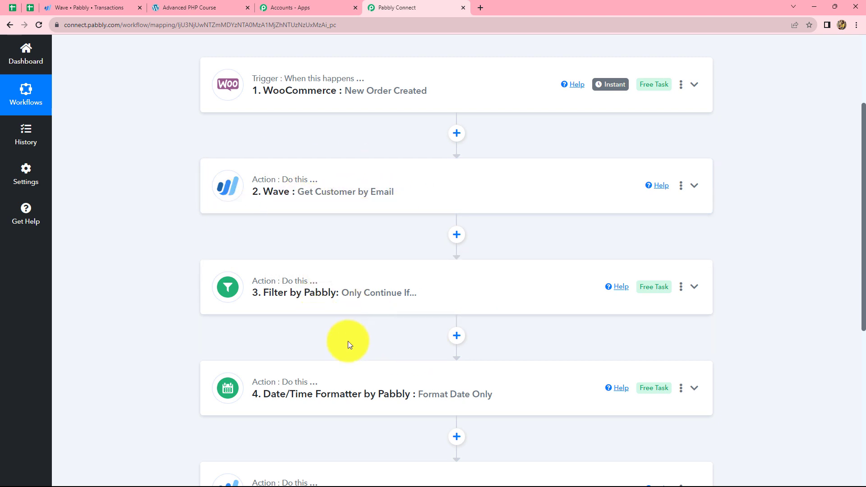
pyautogui.scroll(-2, 348, 341)
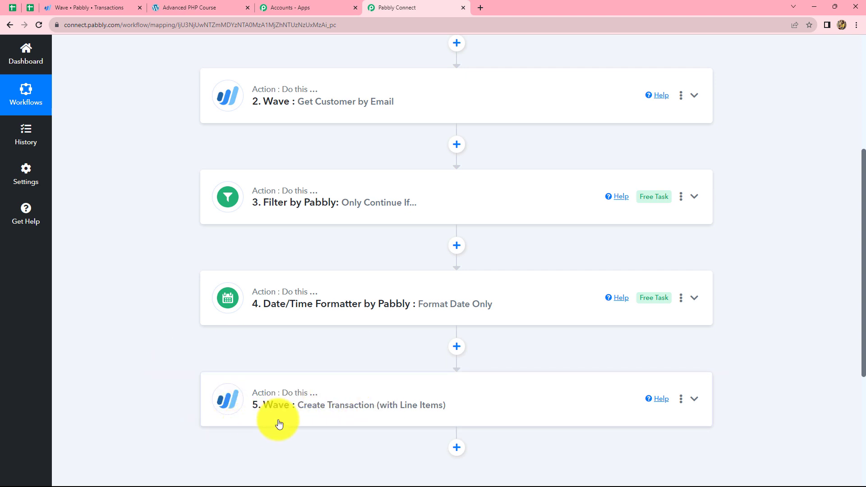
pyautogui.scroll(2, 317, 341)
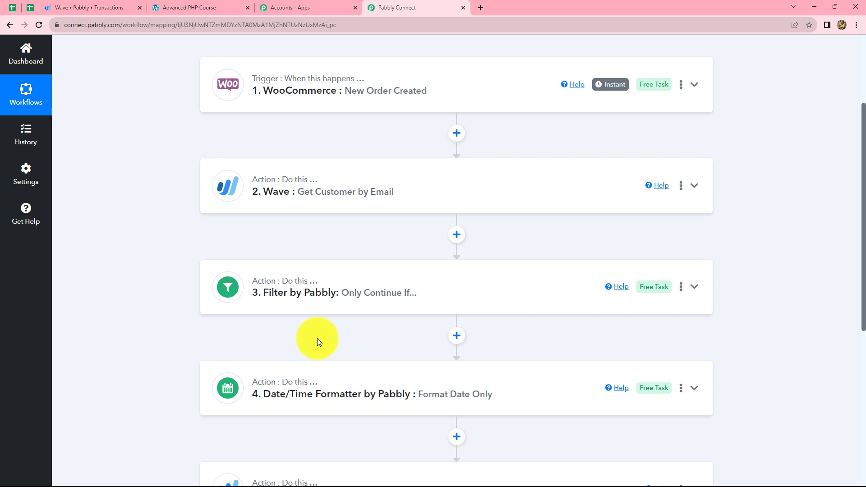
pyautogui.scroll(-2, 317, 342)
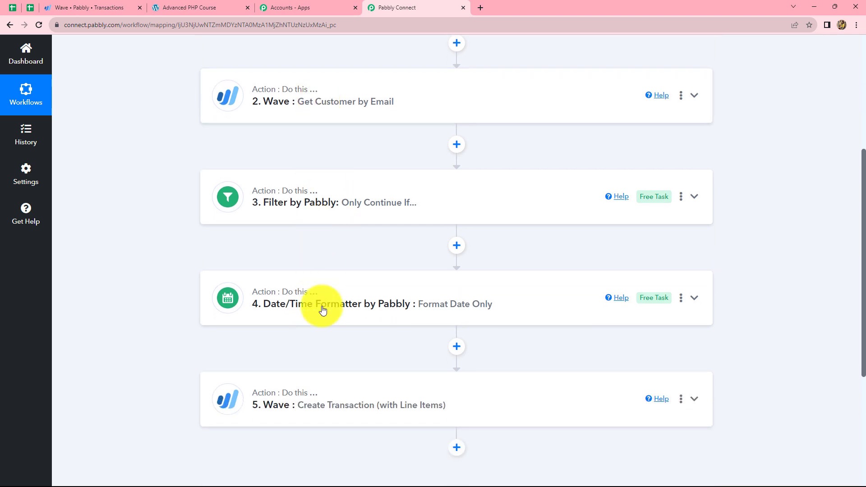